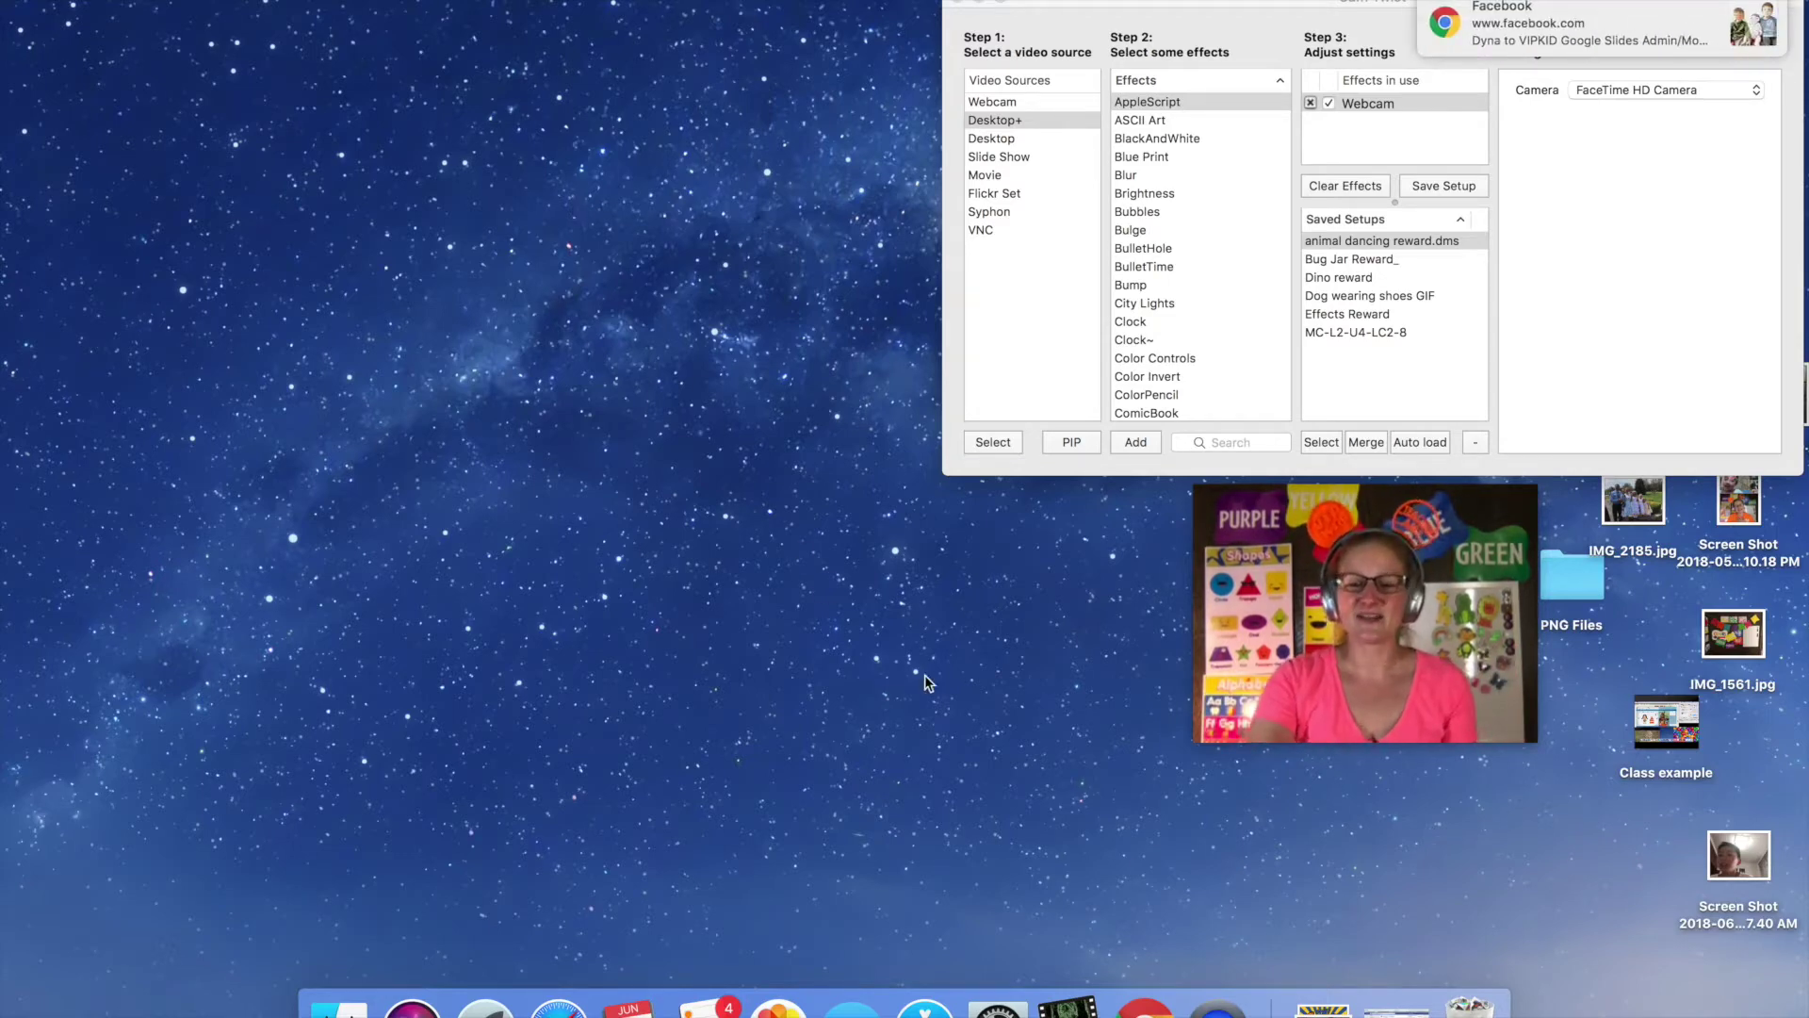
# - Open a new Chrome window on the New Tab page beside CamTwist
pyautogui.click(1144, 1006)
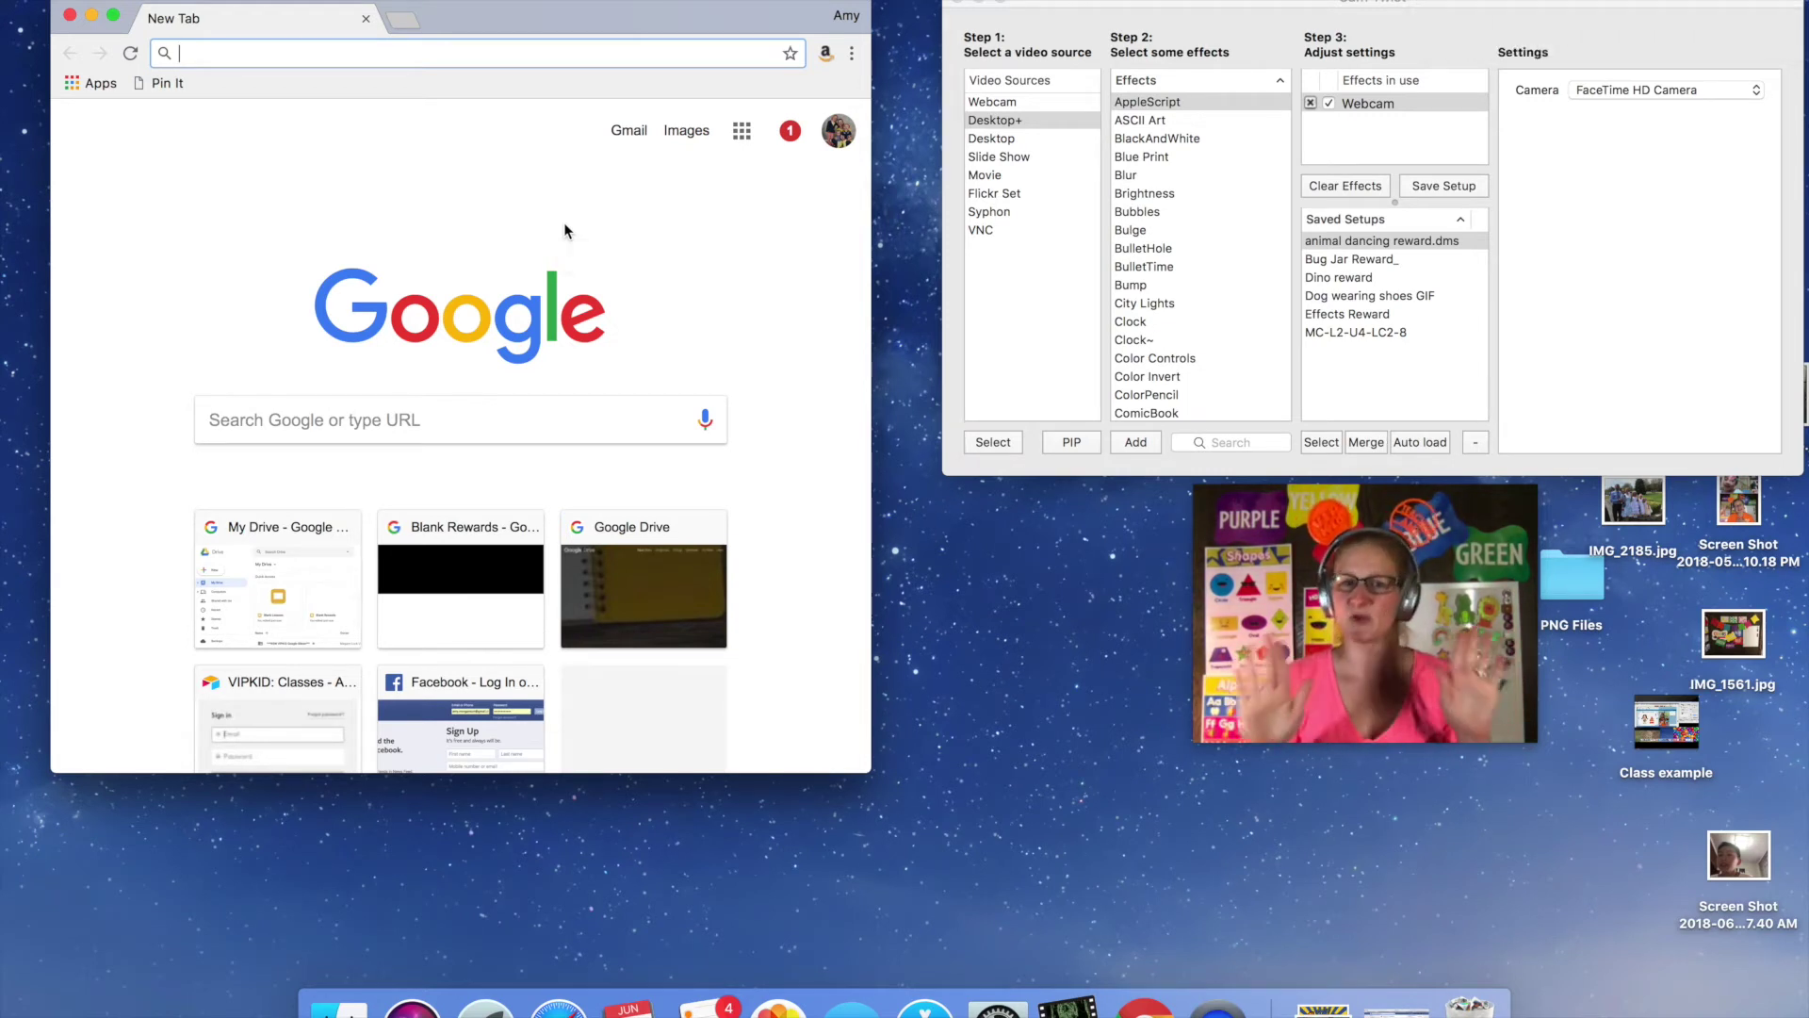
# - Open My Drive from the New Tab page and bring up Drive's New item list
pyautogui.click(274, 570)
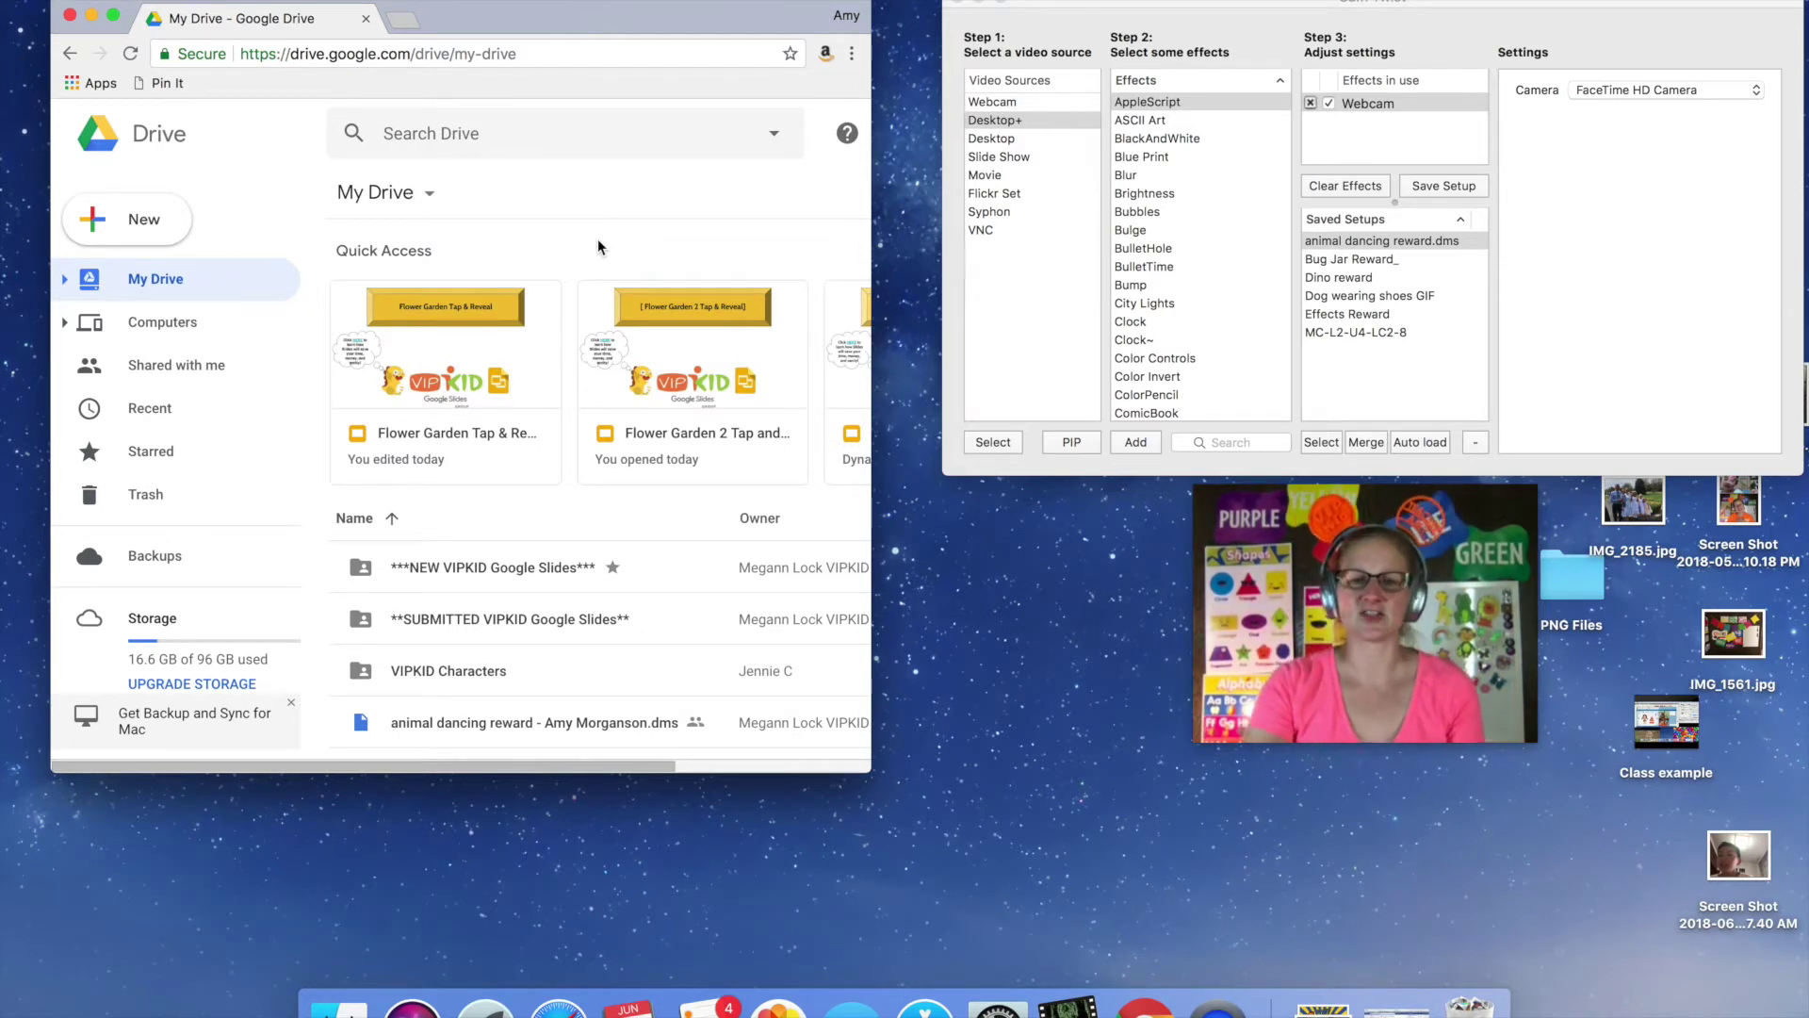
pyautogui.click(146, 224)
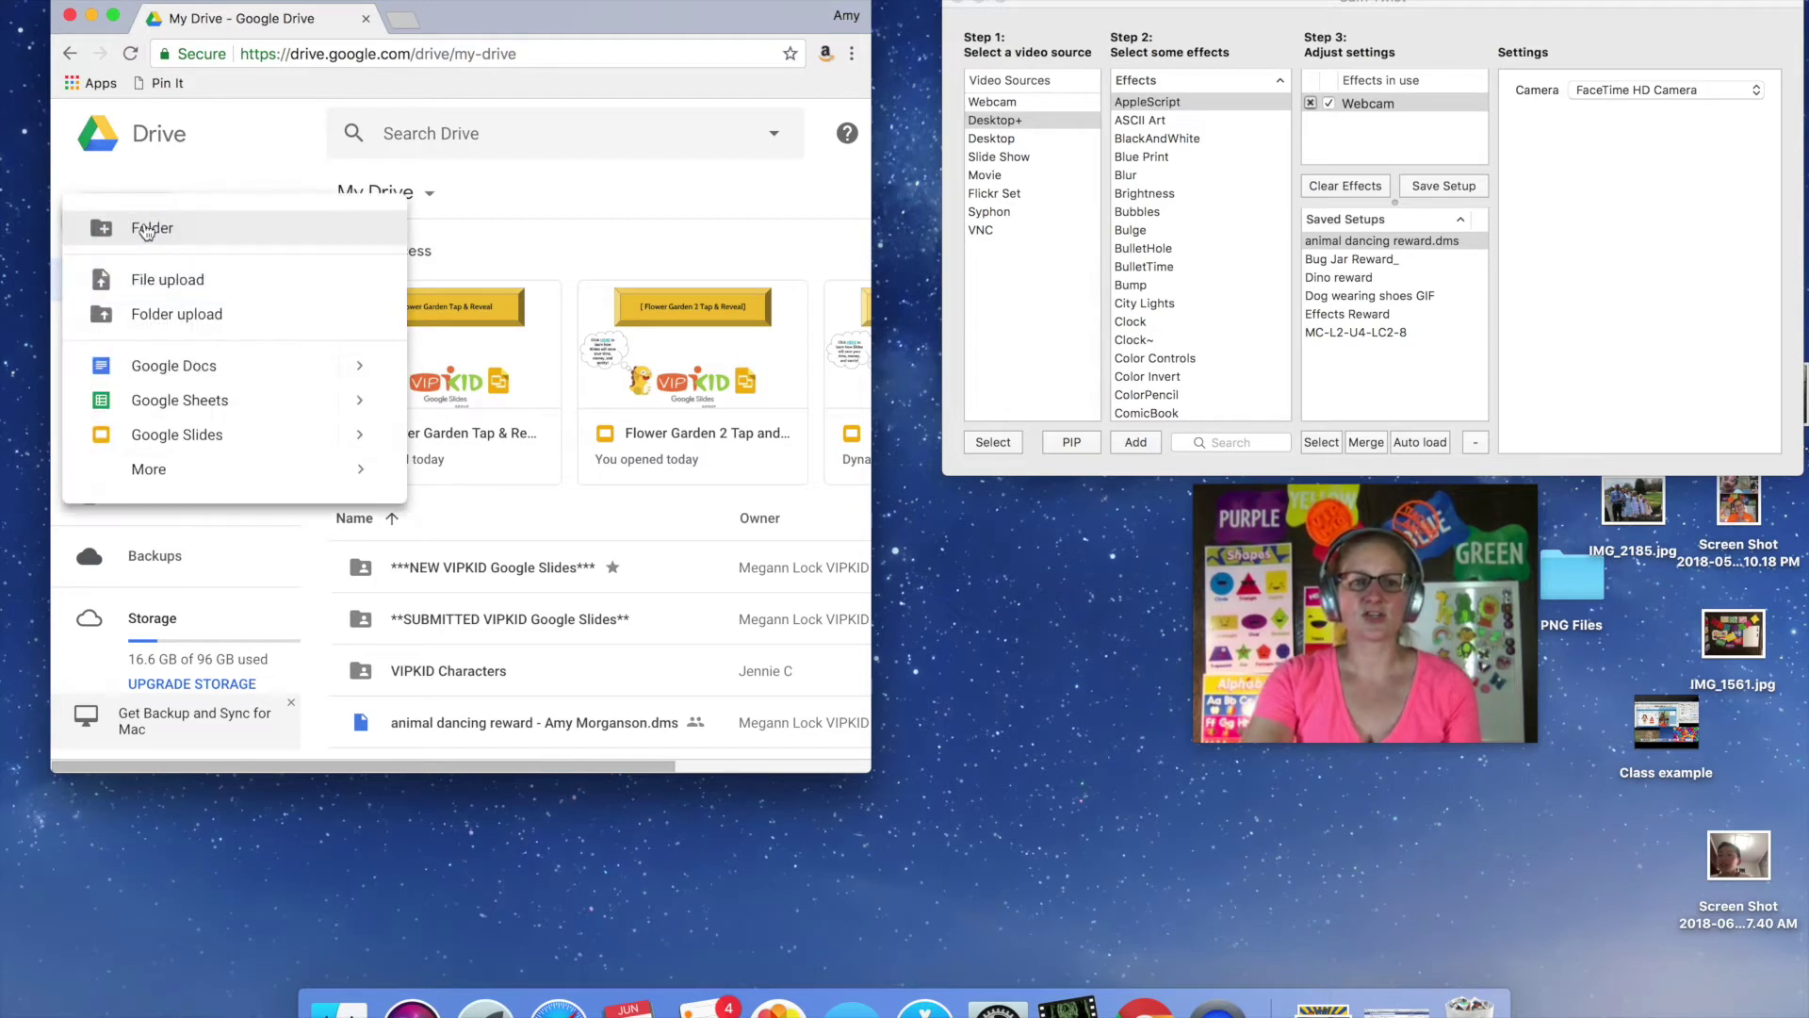
# - Create a new Google Slides presentation titled 'Blank Rewards'
pyautogui.click(197, 440)
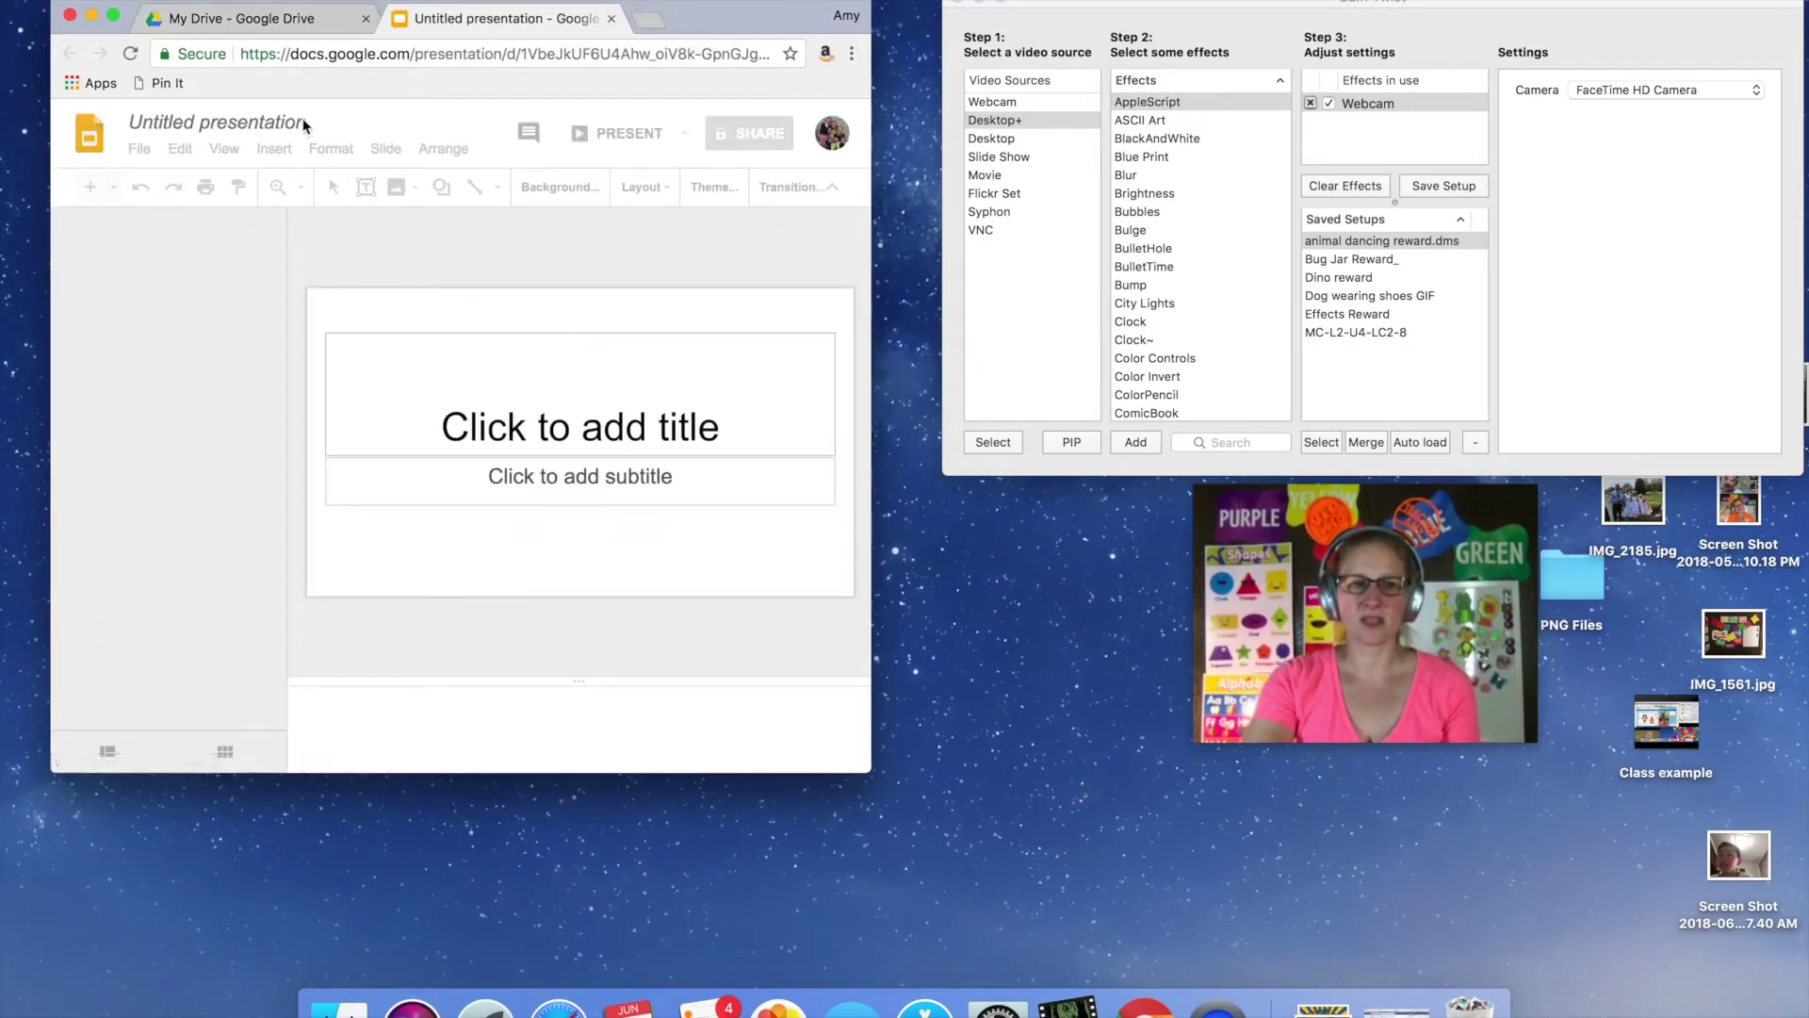
pyautogui.click(304, 123)
pyautogui.write('B')
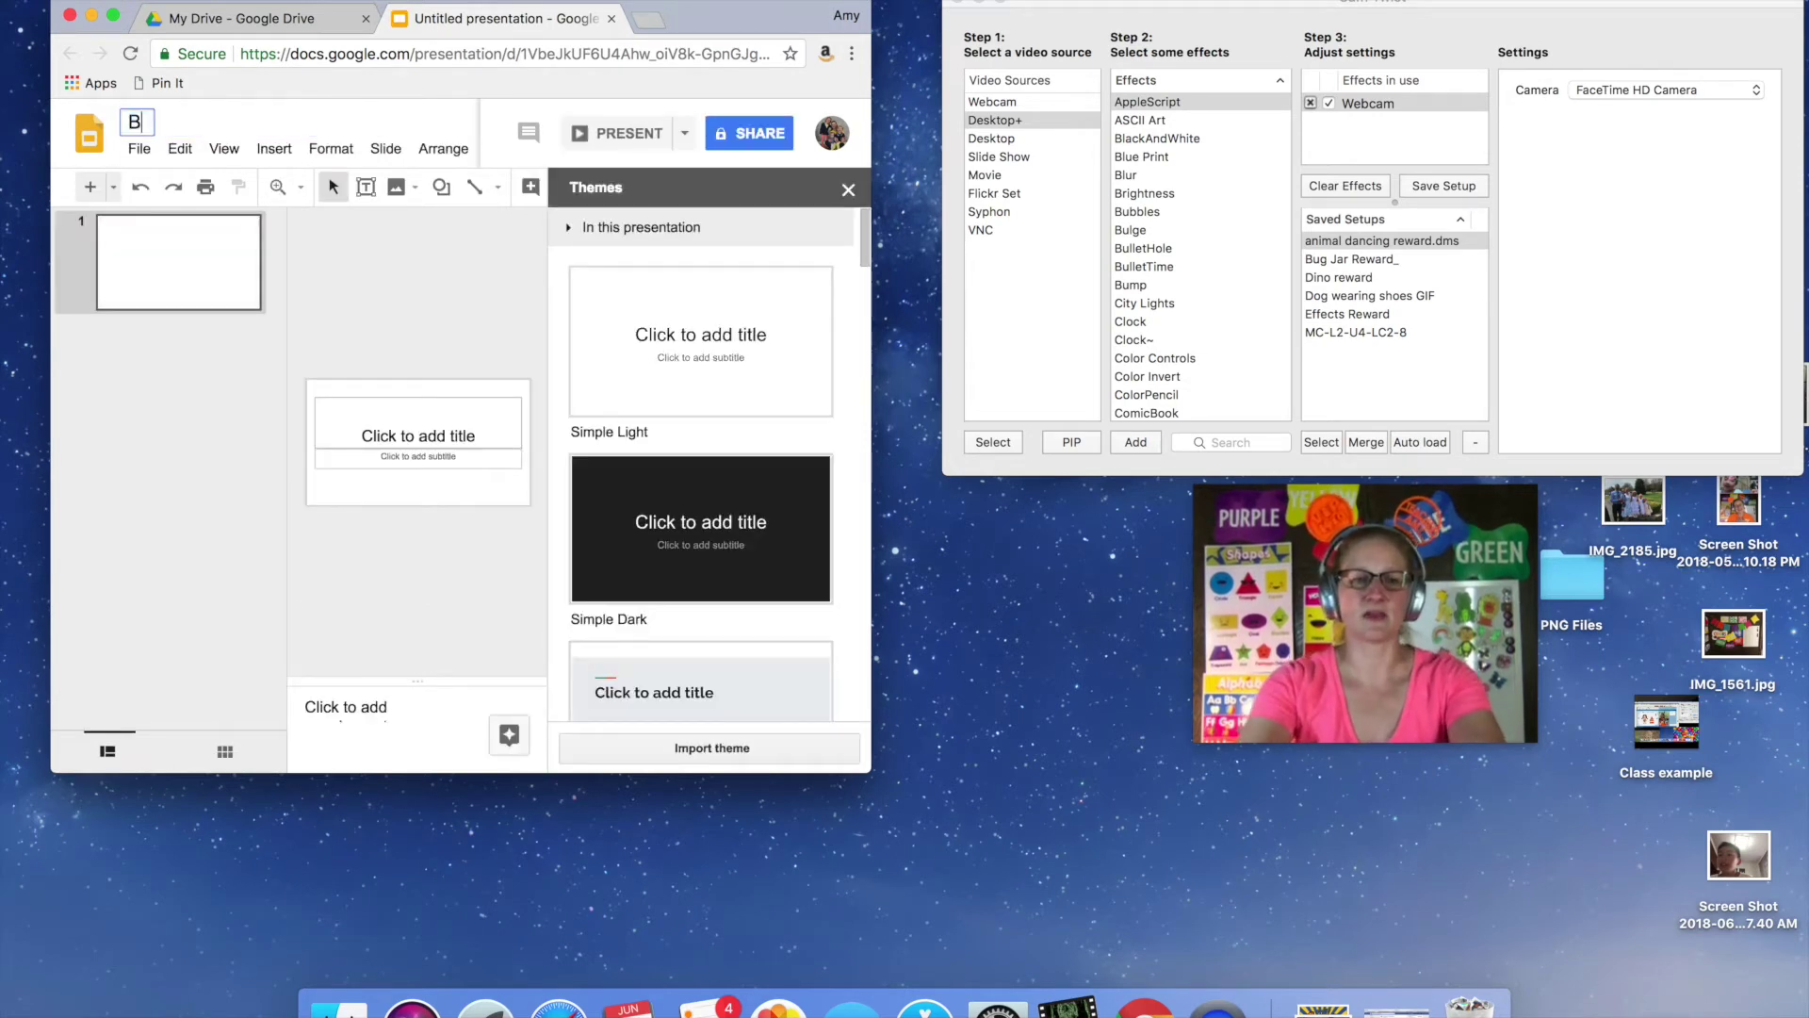
pyautogui.write('lank Re')
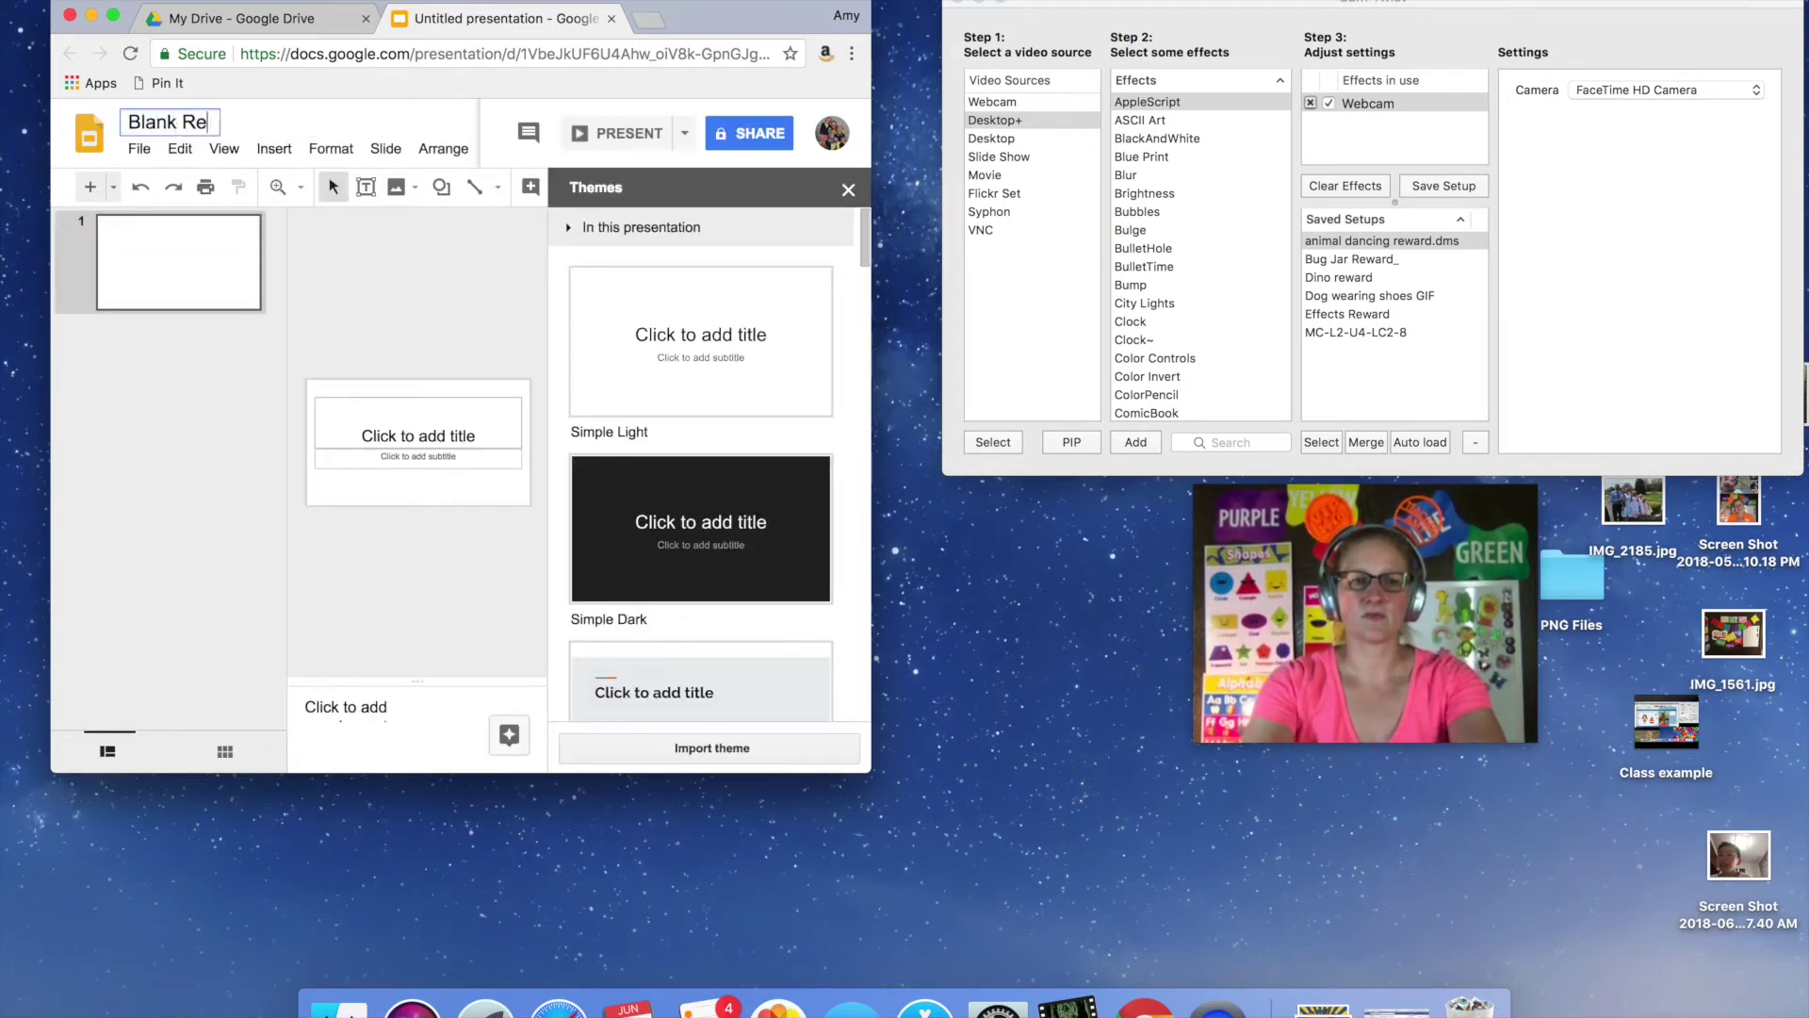
pyautogui.write('wards')
pyautogui.press('Return')
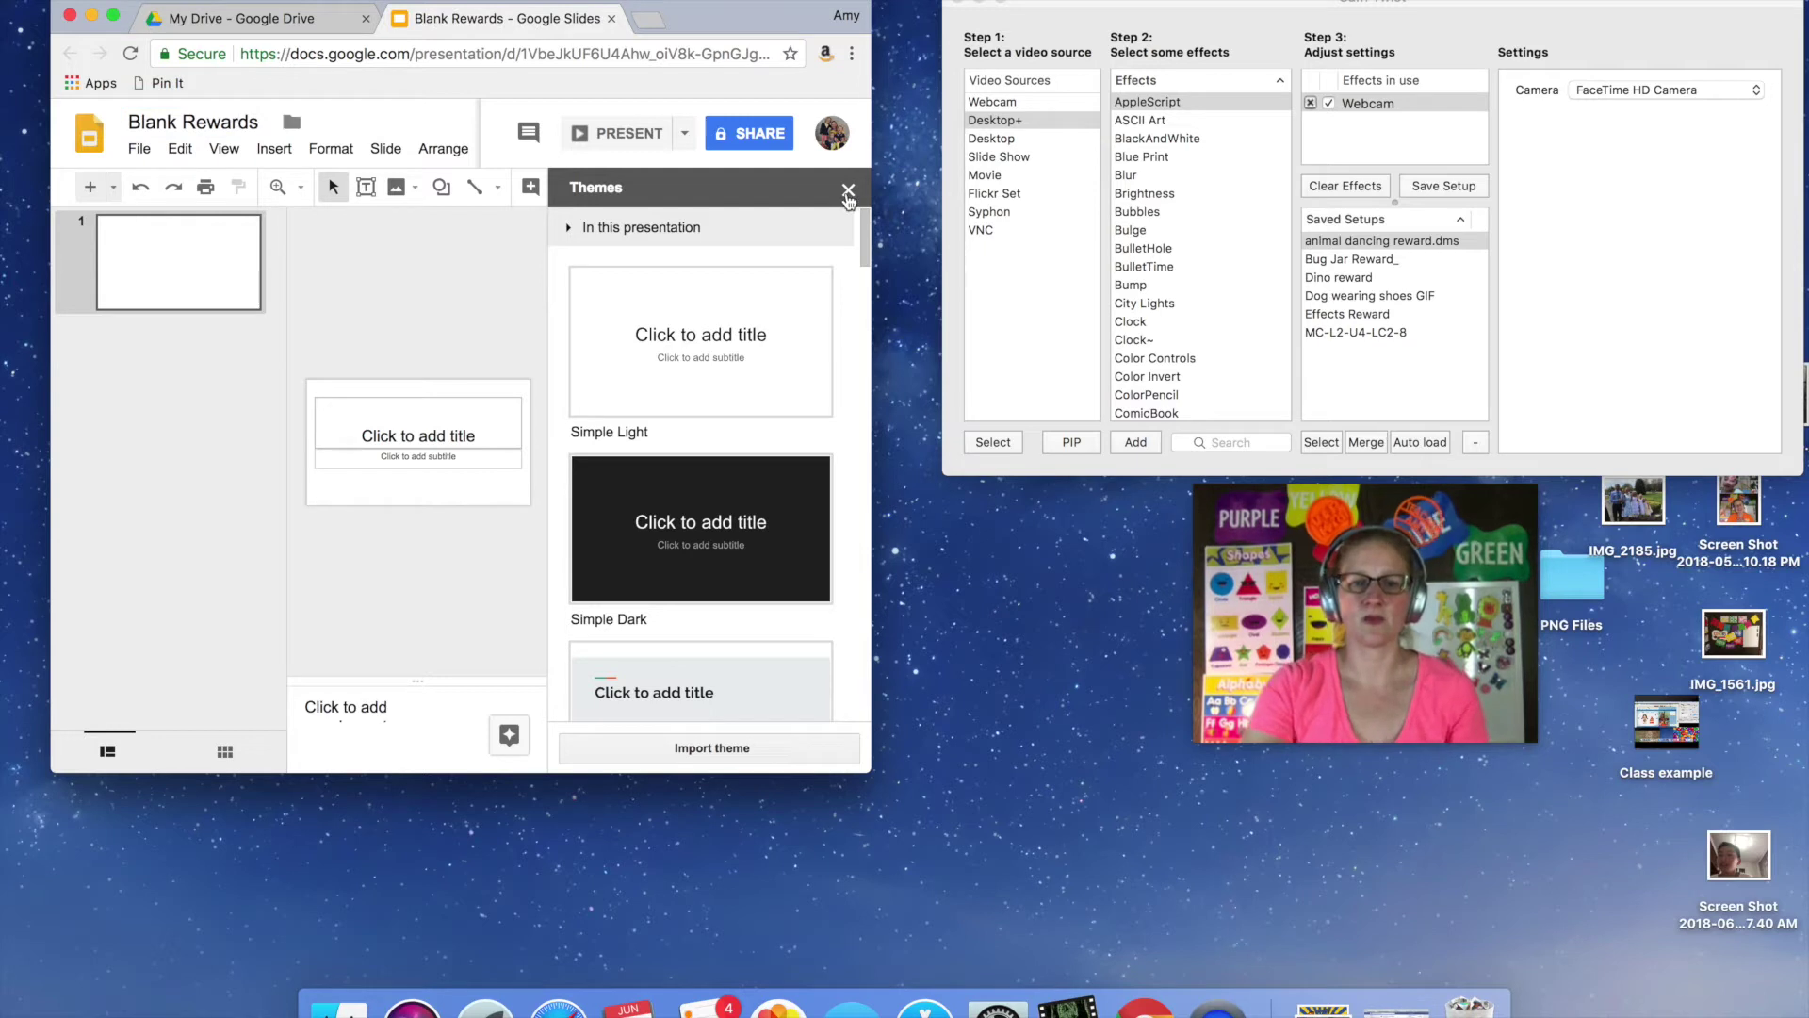
# - Delete the title and subtitle placeholders and run the blank slide in presenter view
pyautogui.click(848, 192)
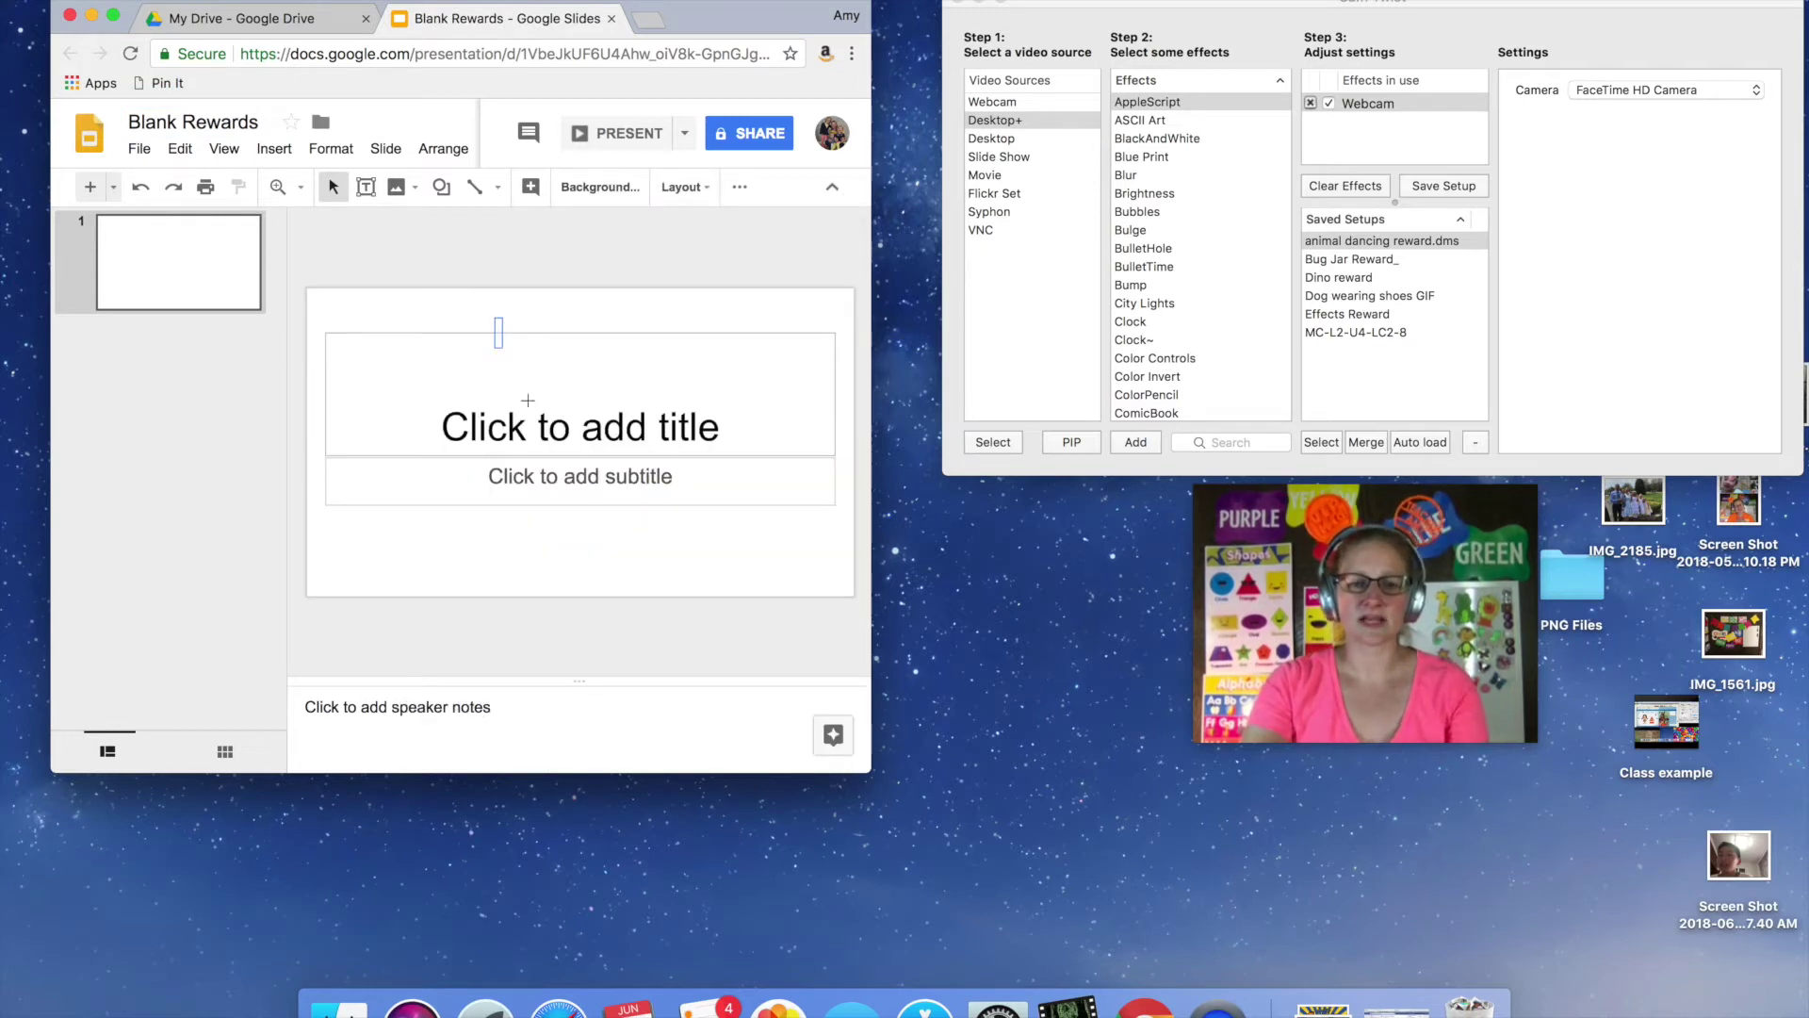
pyautogui.moveTo(528, 400); pyautogui.dragTo(585, 526)
pyautogui.press('Delete')
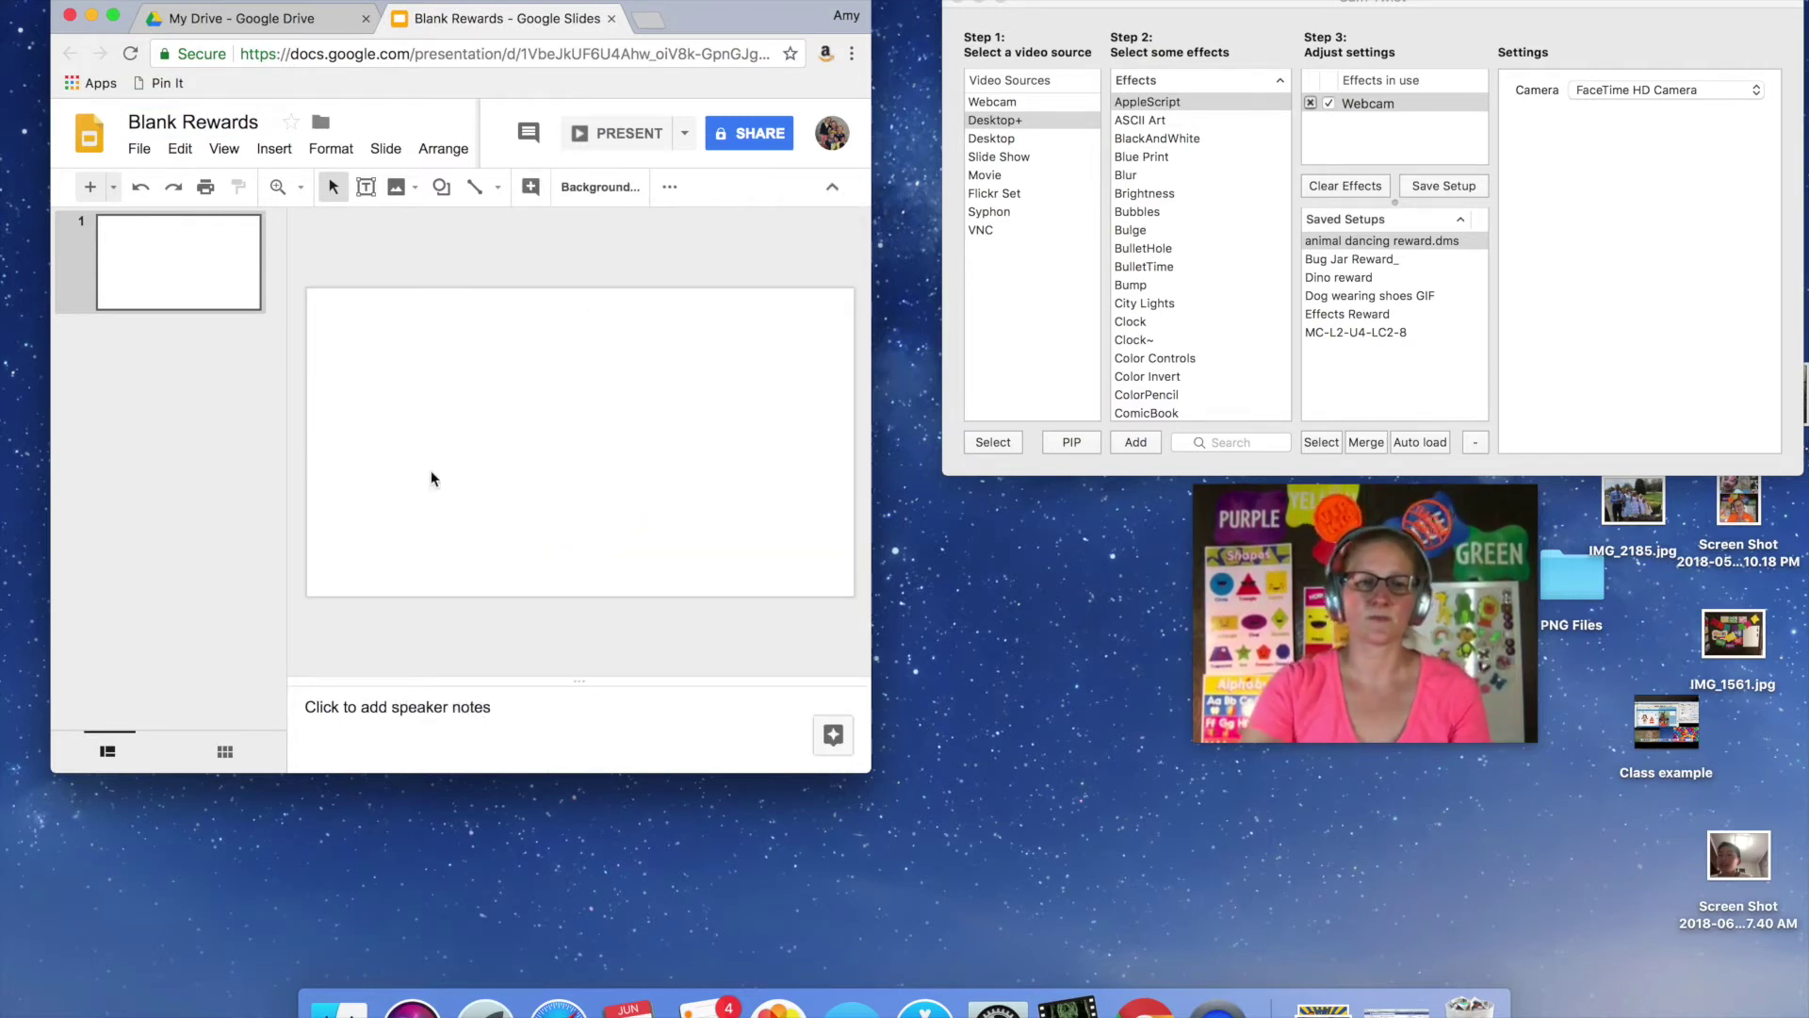
pyautogui.click(684, 132)
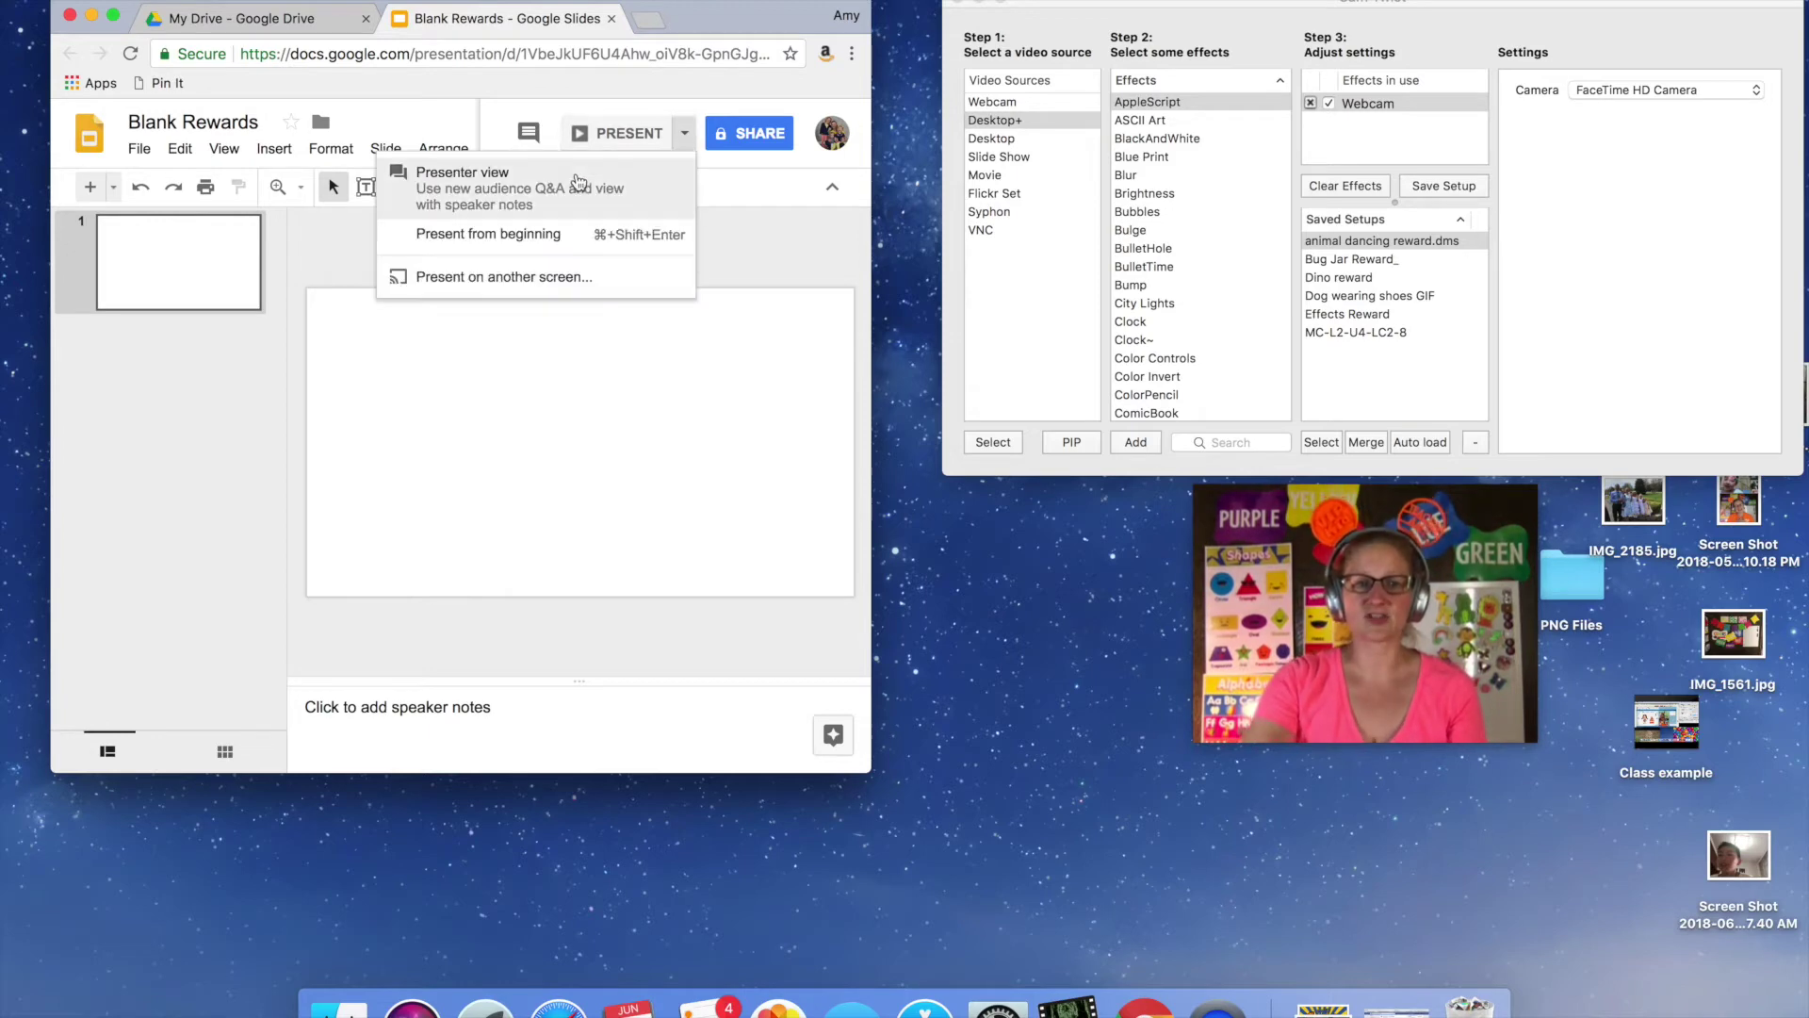
pyautogui.click(579, 182)
pyautogui.click(78, 35)
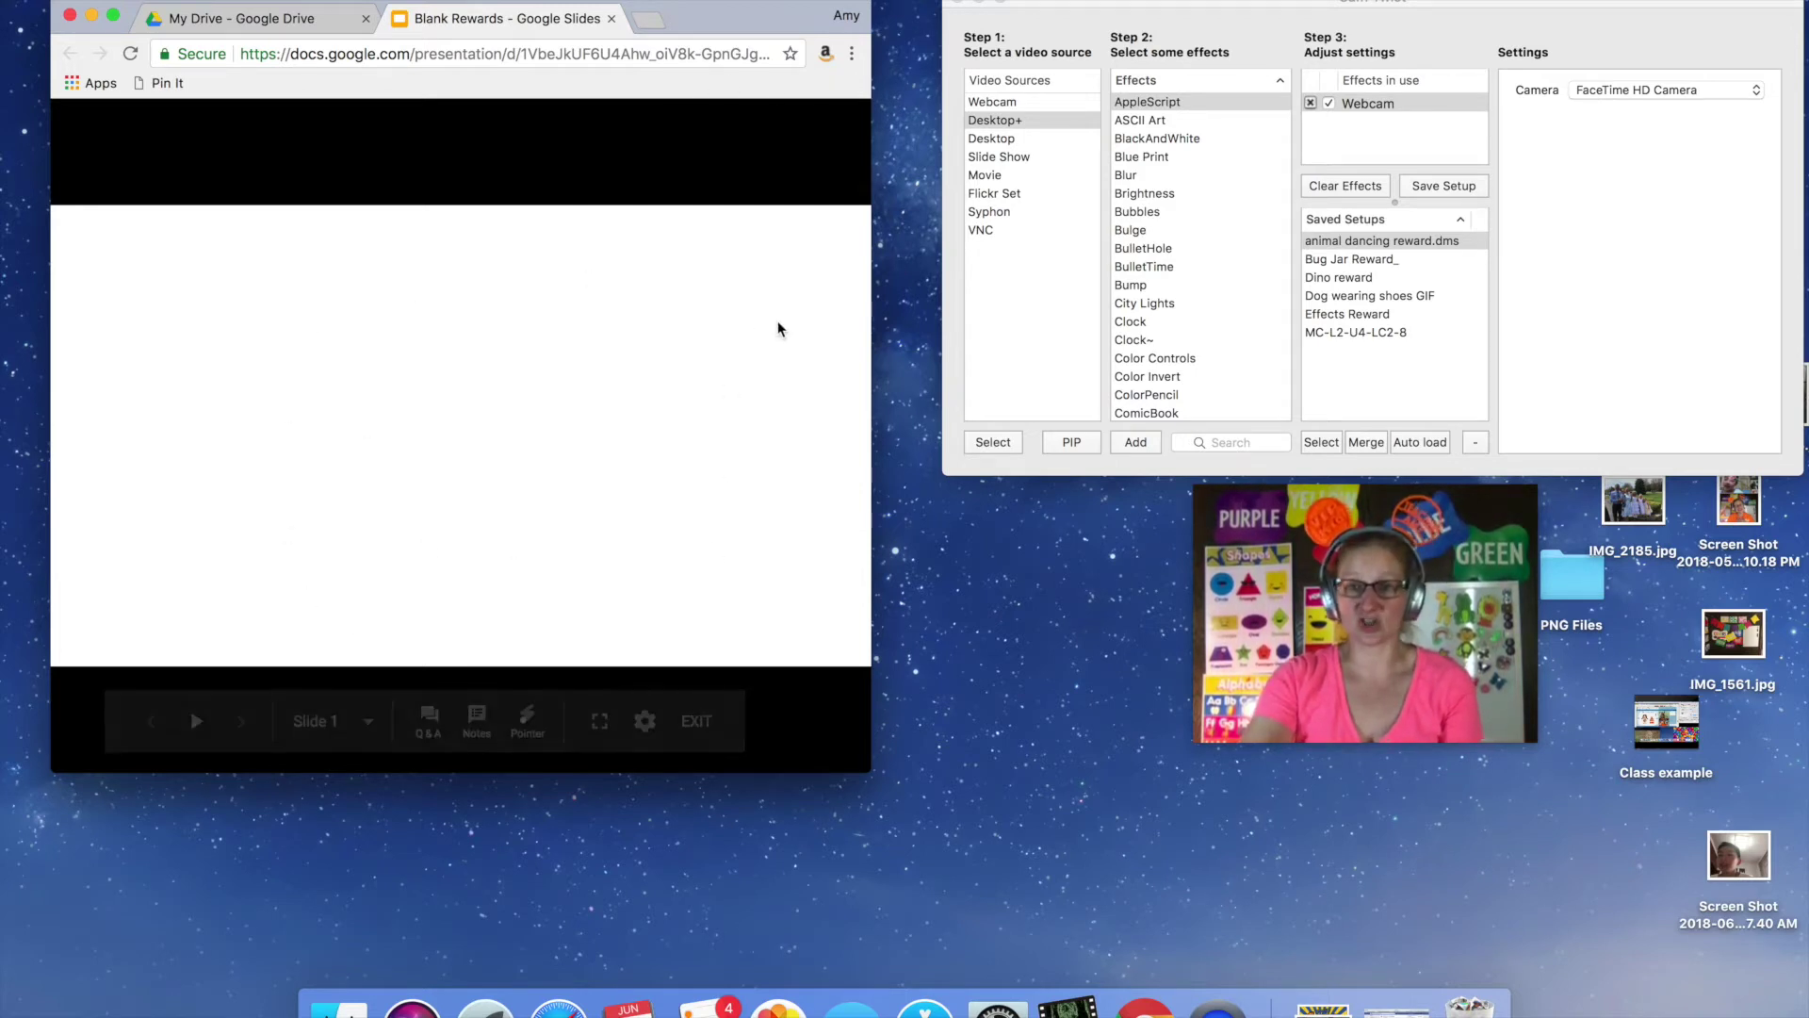
pyautogui.click(1006, 122)
# - Add Desktop+ as a picture-in-picture layer named 'Rewards'
pyautogui.click(1072, 441)
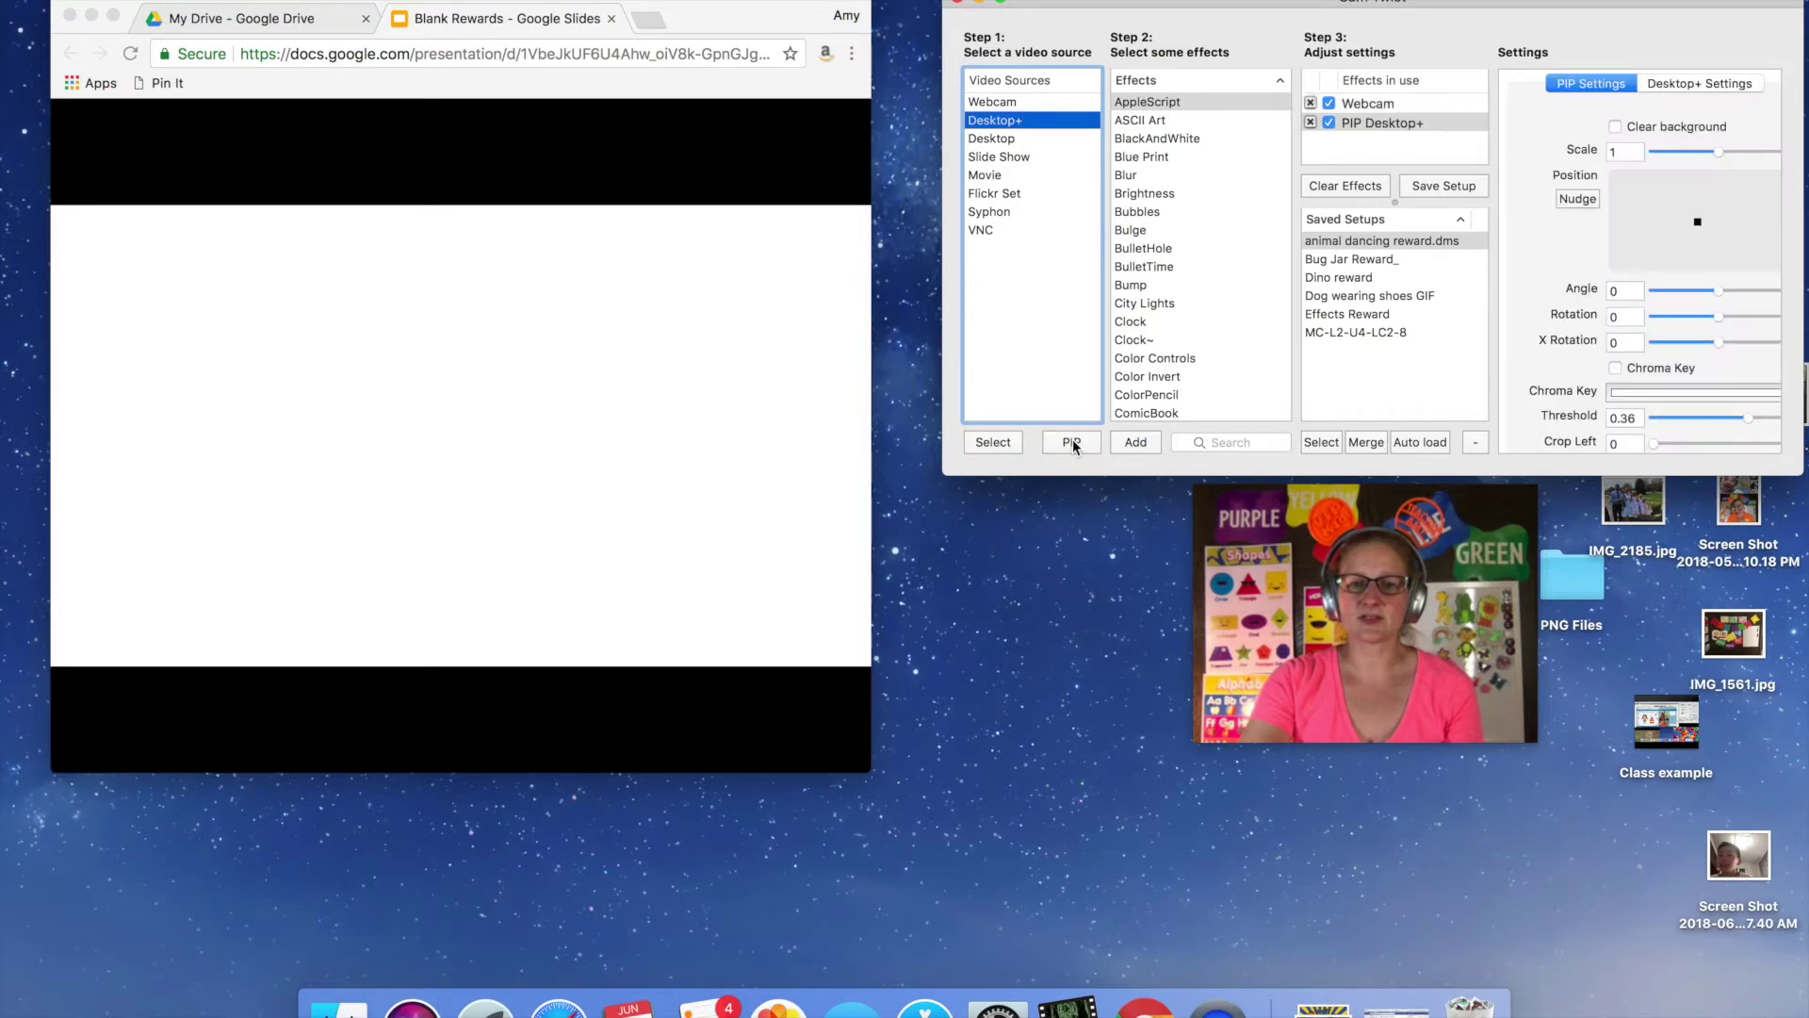
pyautogui.doubleClick(1427, 126)
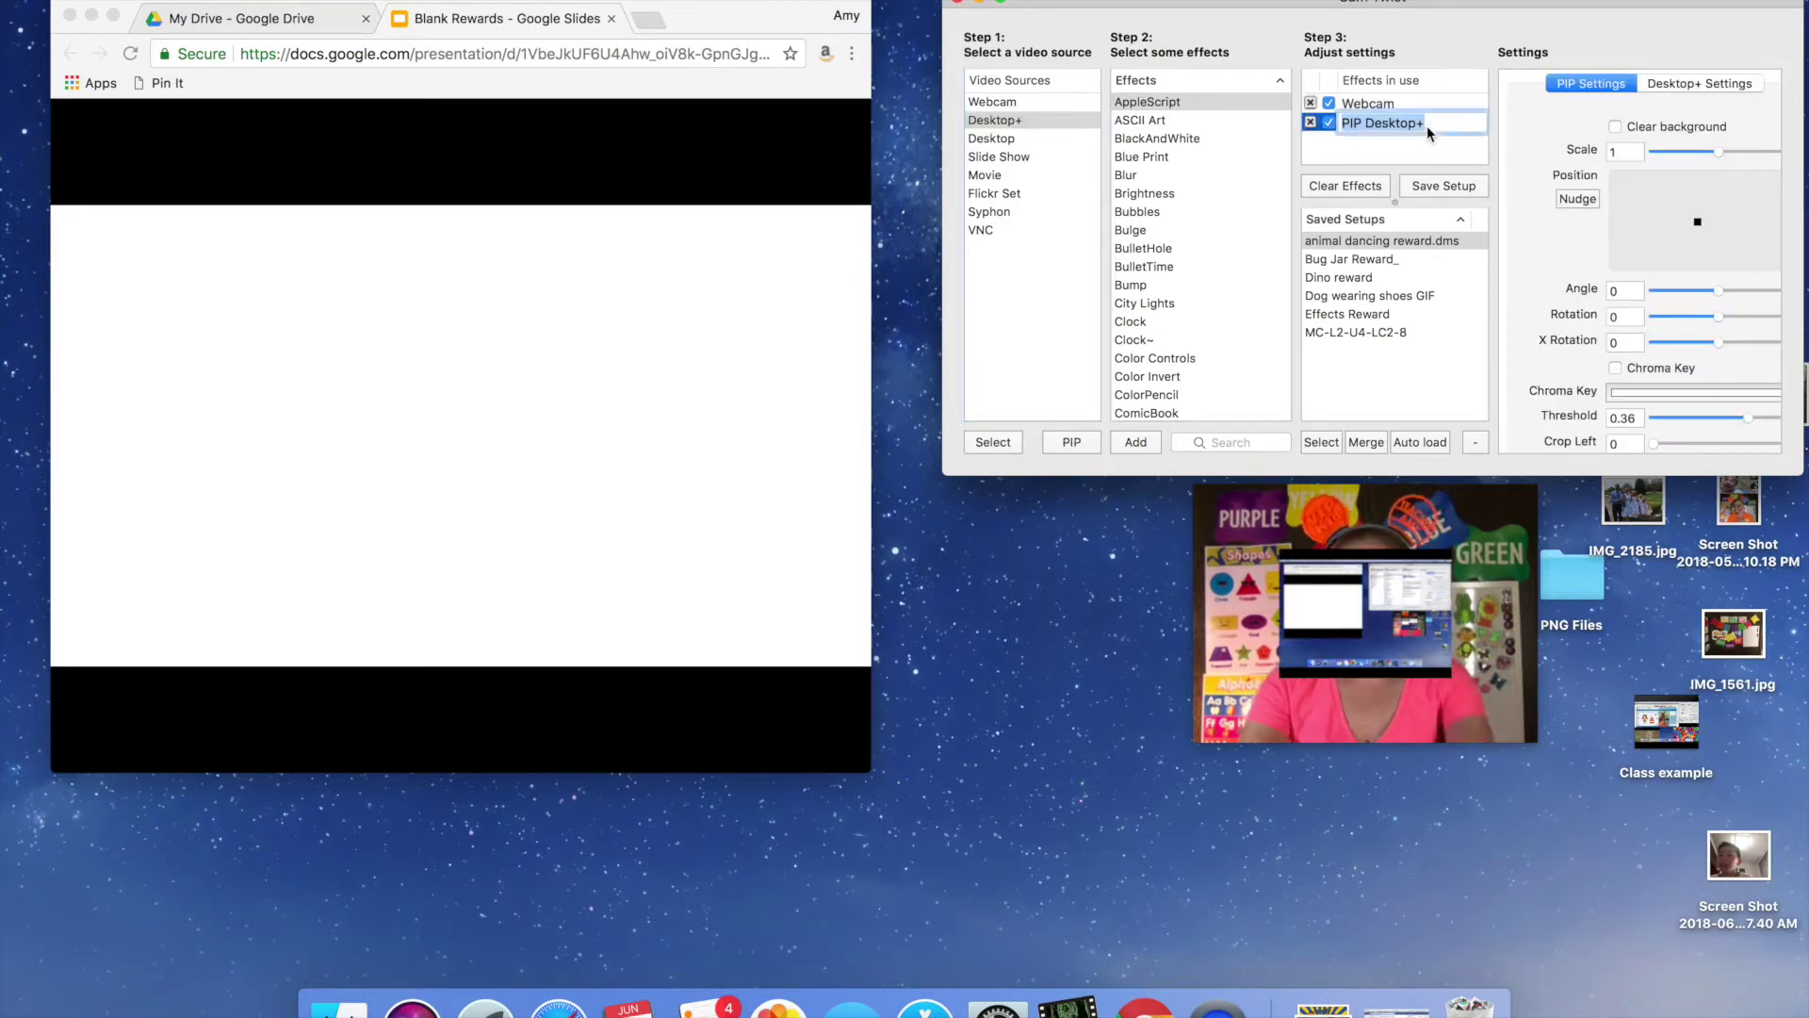
pyautogui.write('Rewards')
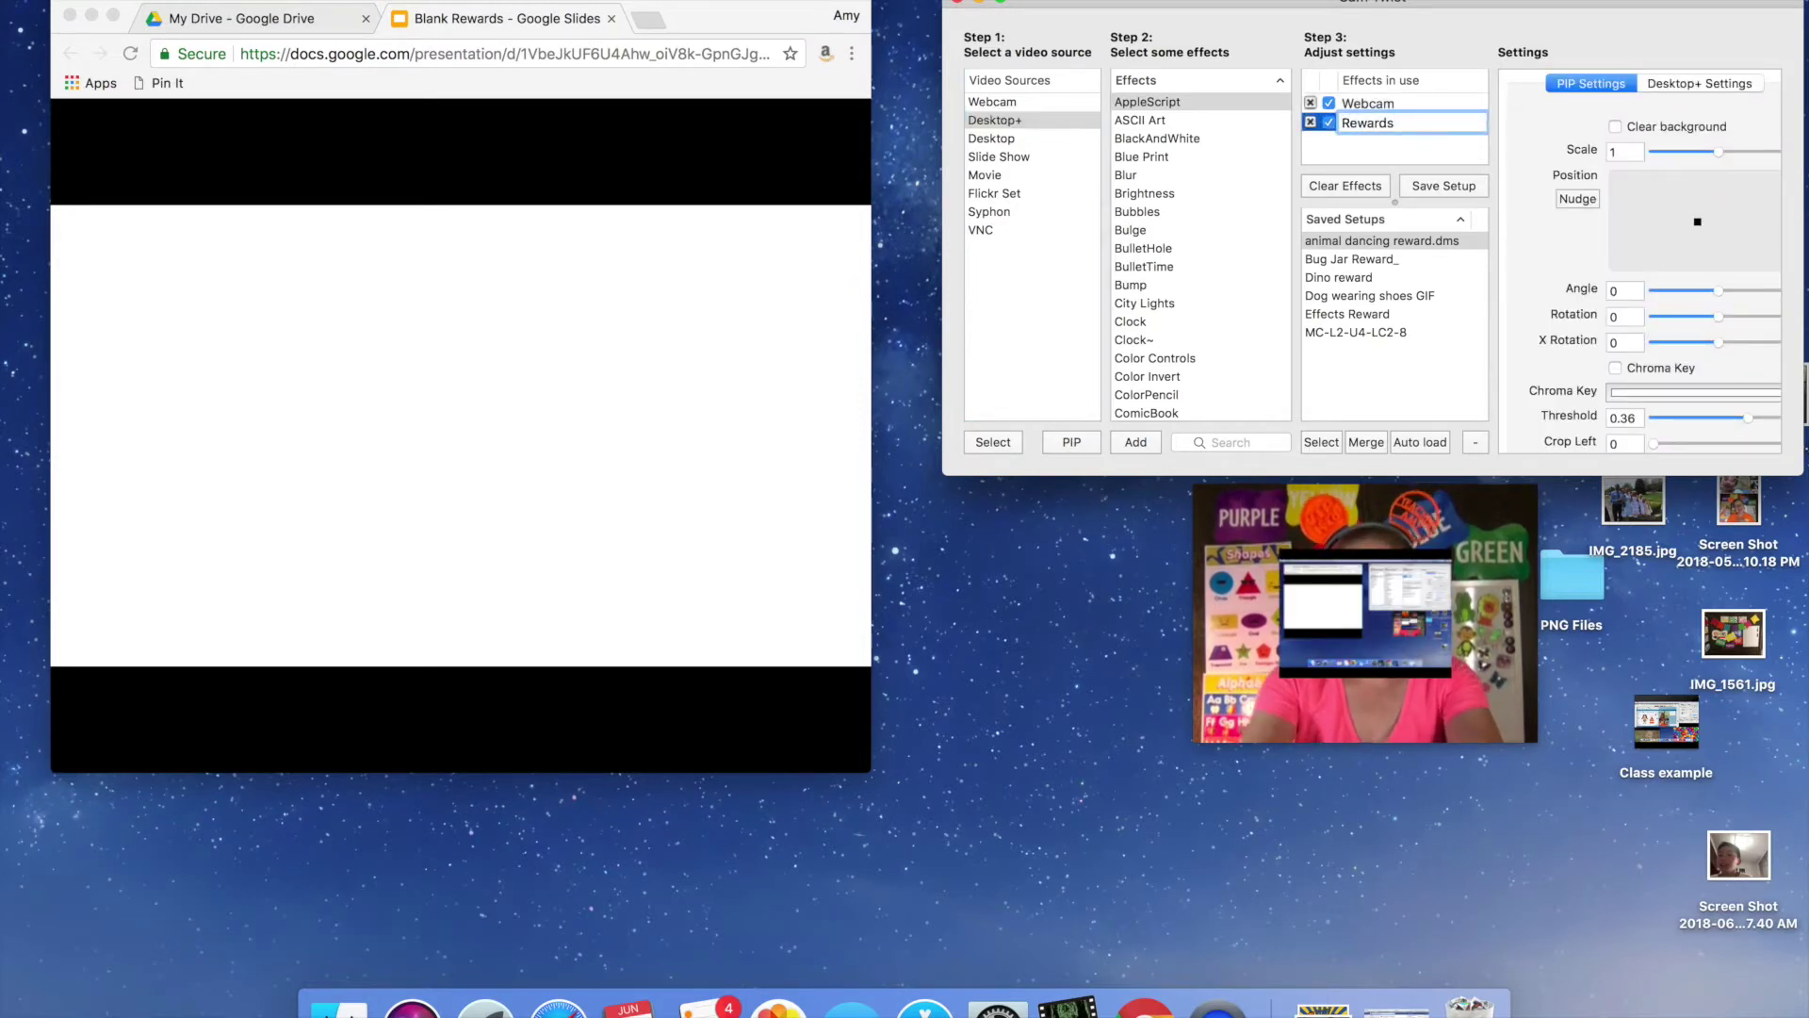
pyautogui.press('Return')
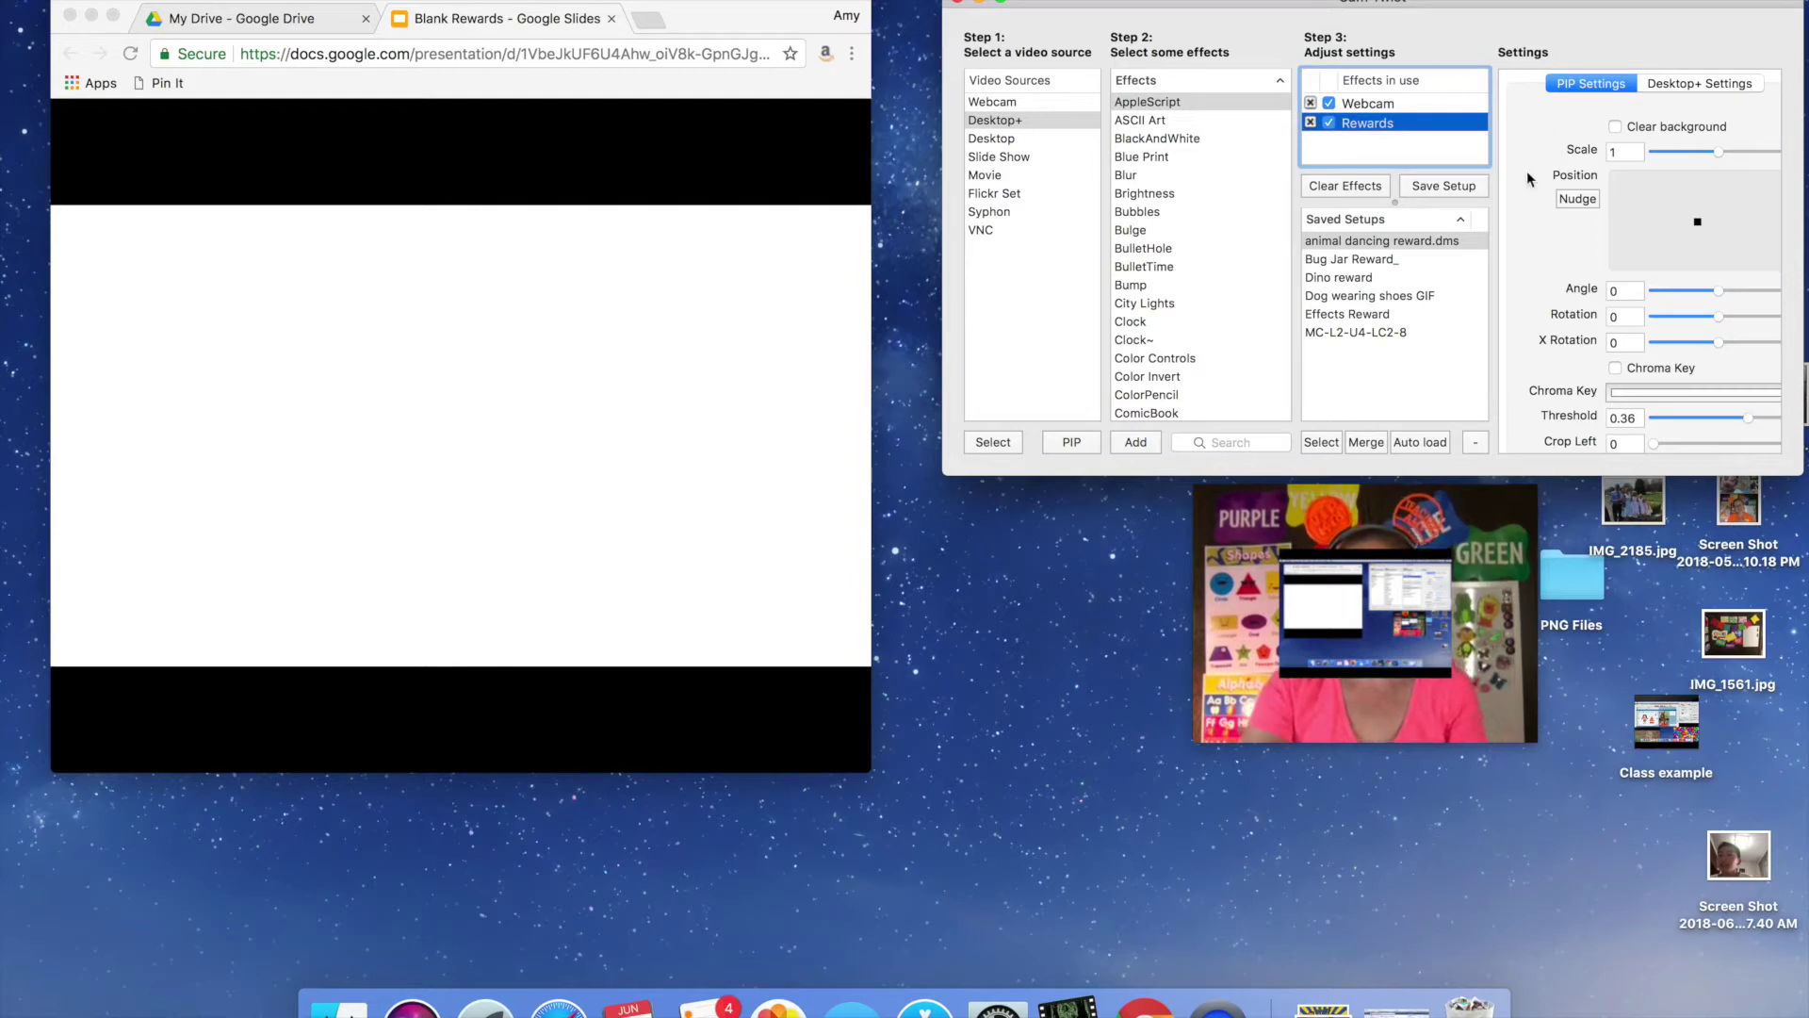
# - Confine the Rewards capture to the Blank Rewards Chrome window, cropped to the white slide area
pyautogui.click(1686, 85)
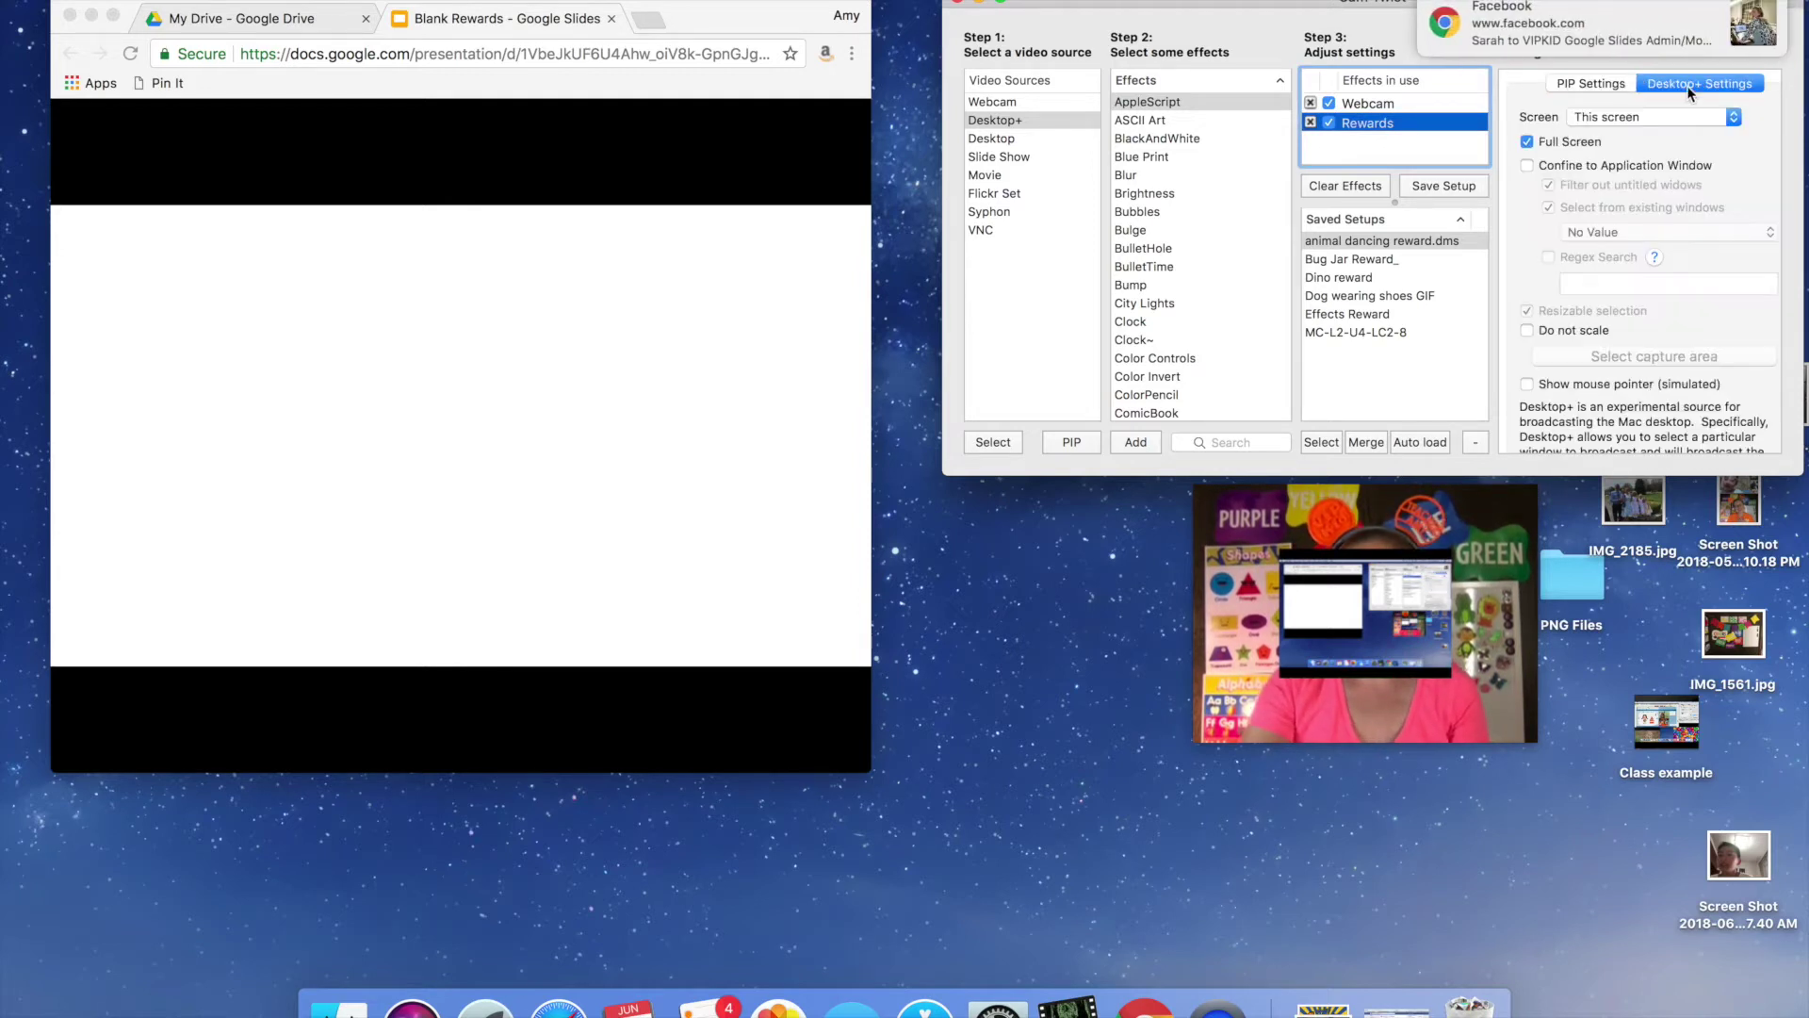
pyautogui.click(1530, 166)
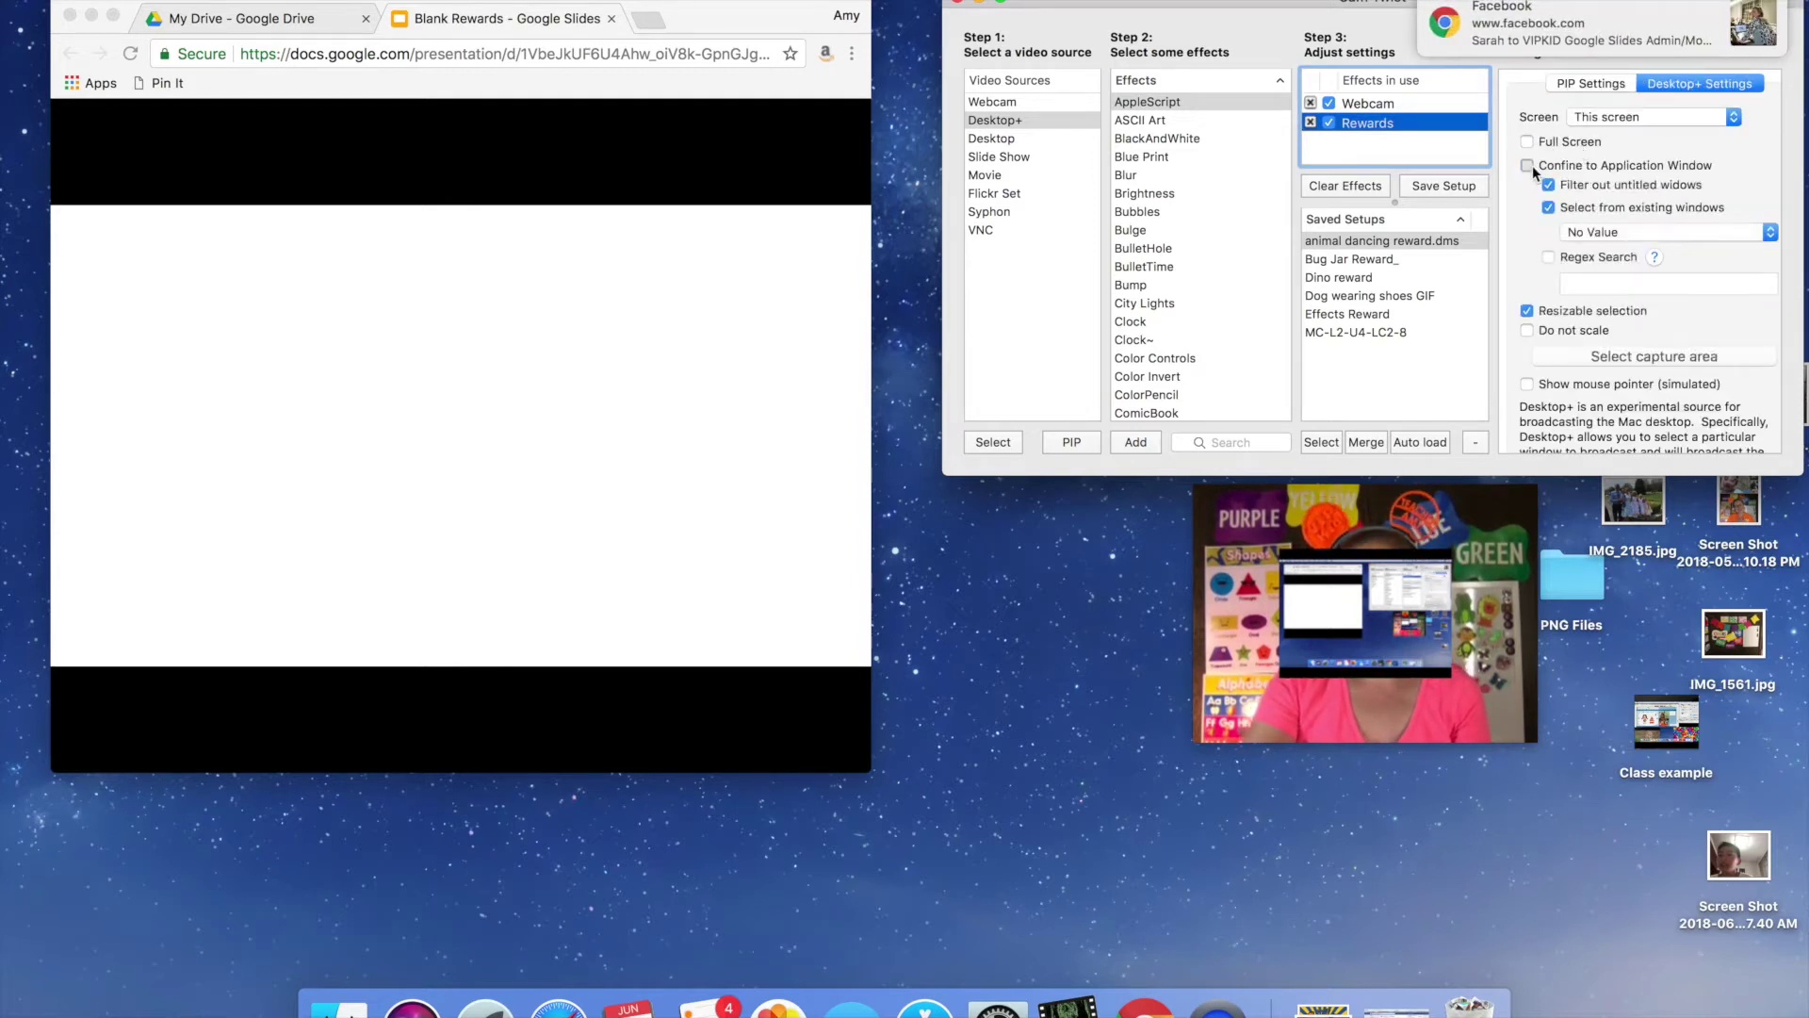
pyautogui.click(1602, 231)
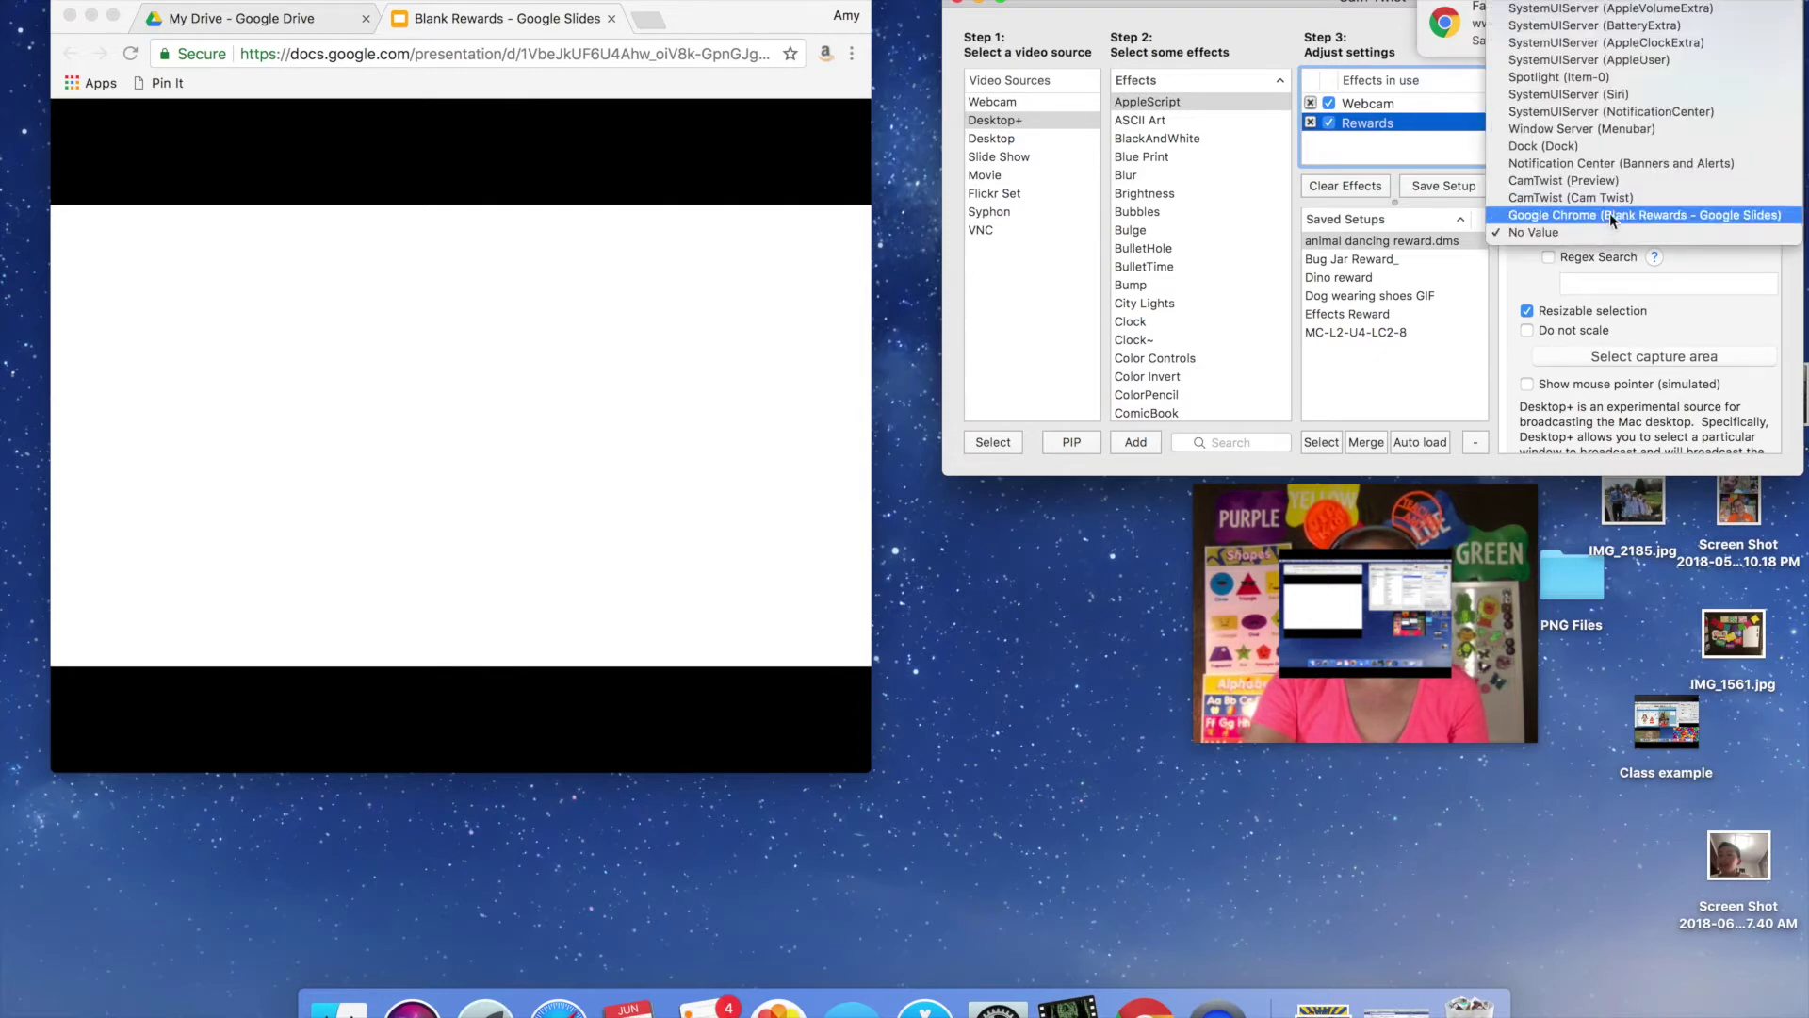
pyautogui.click(1651, 216)
pyautogui.click(1618, 358)
pyautogui.moveTo(461, 778); pyautogui.dragTo(457, 667)
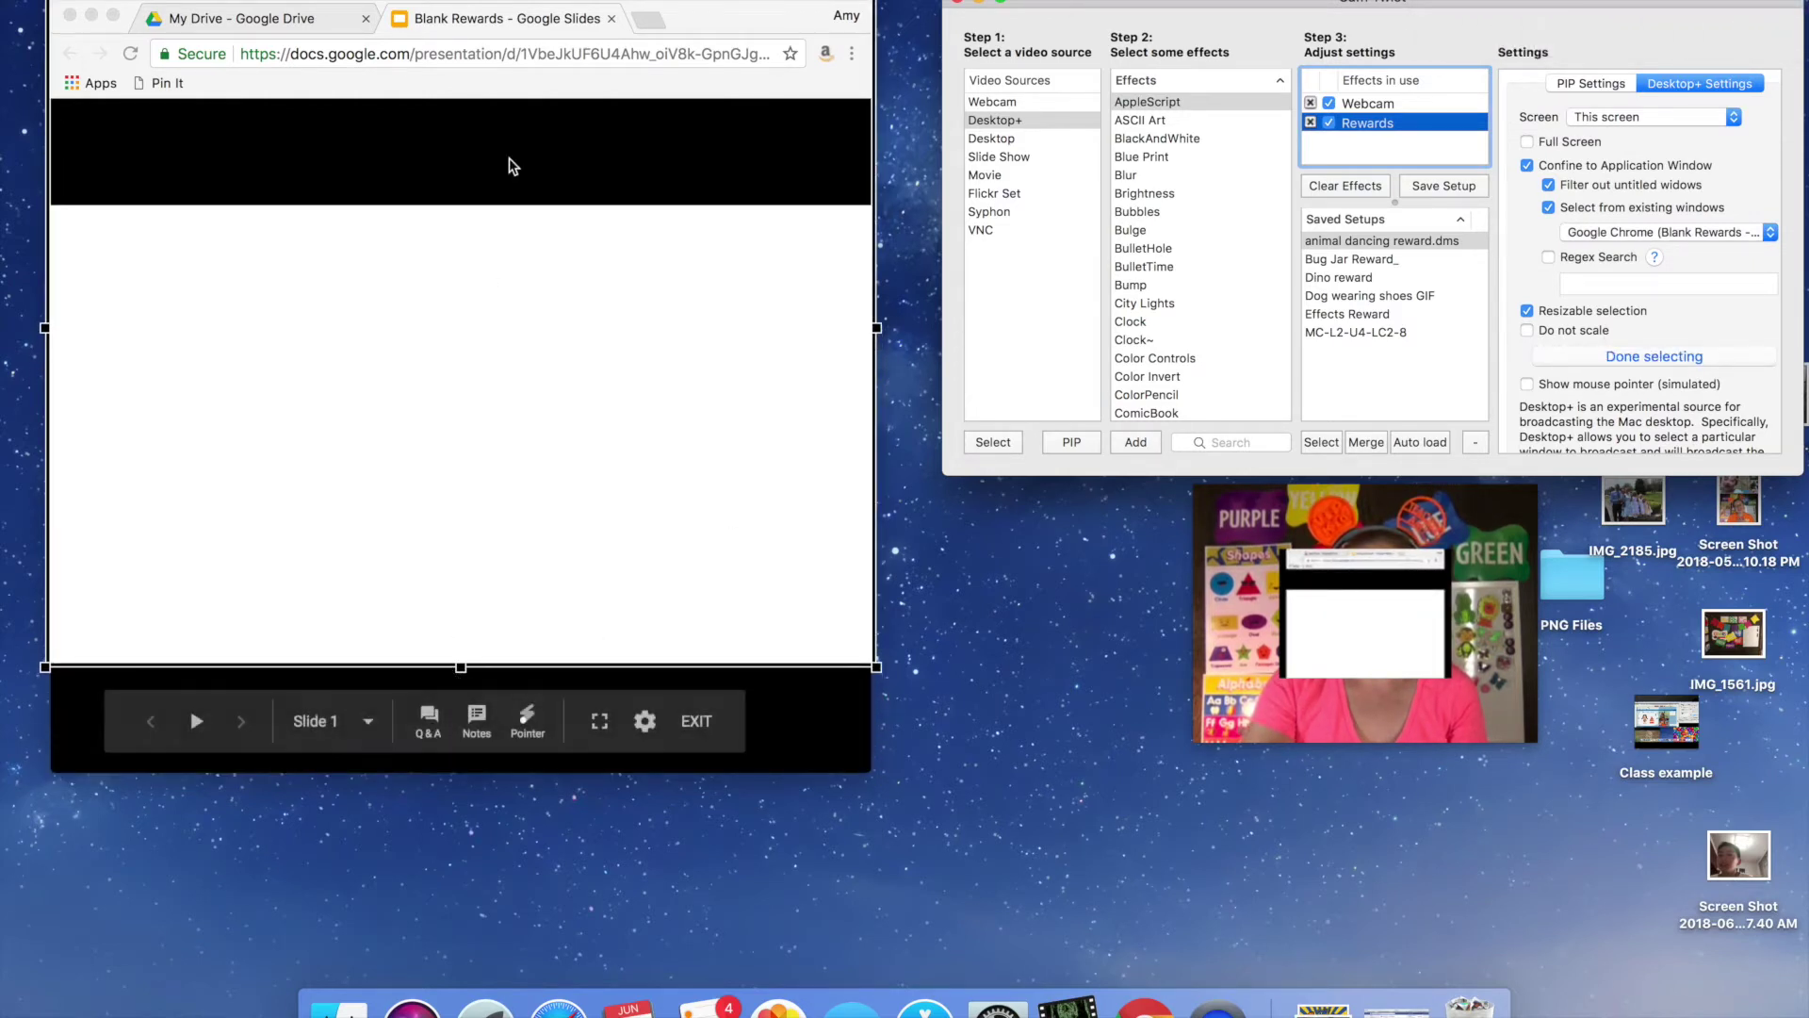
pyautogui.moveTo(461, 7); pyautogui.dragTo(447, 210)
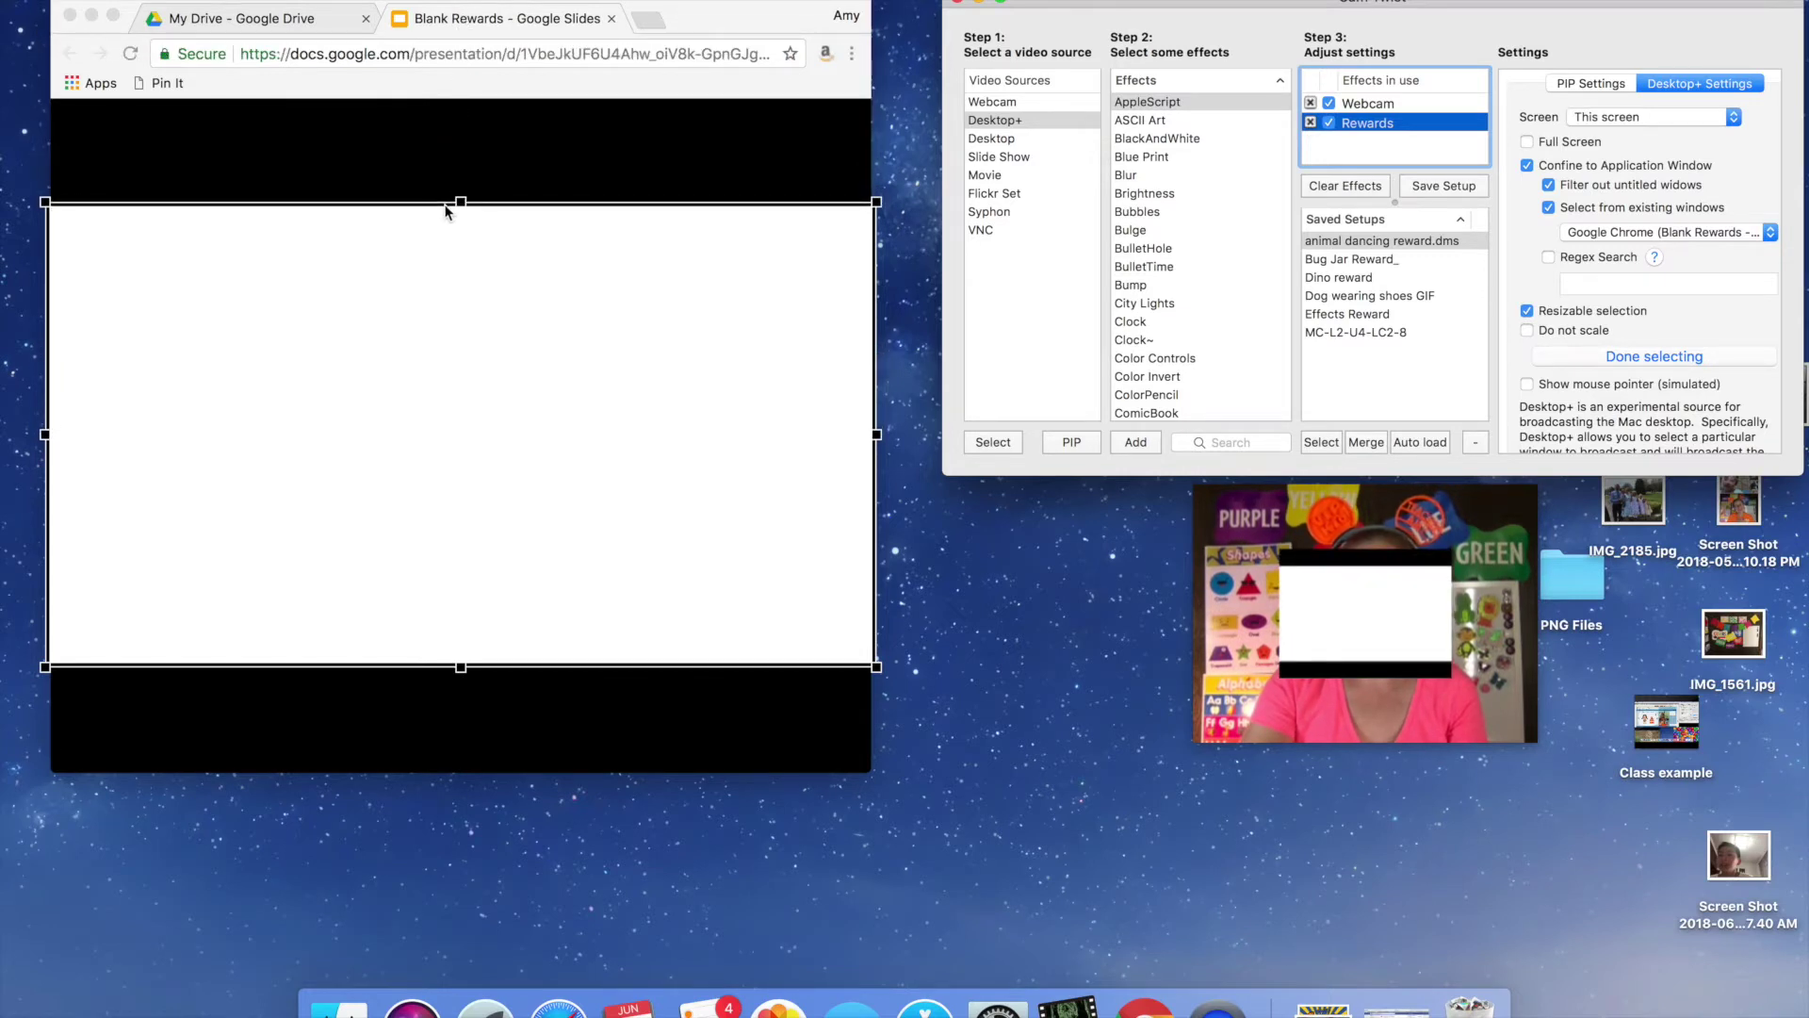
pyautogui.click(1667, 358)
# - Give Rewards a clear background, 0.64 scale and lower-left position, and move the slideshow window aside
pyautogui.click(1607, 83)
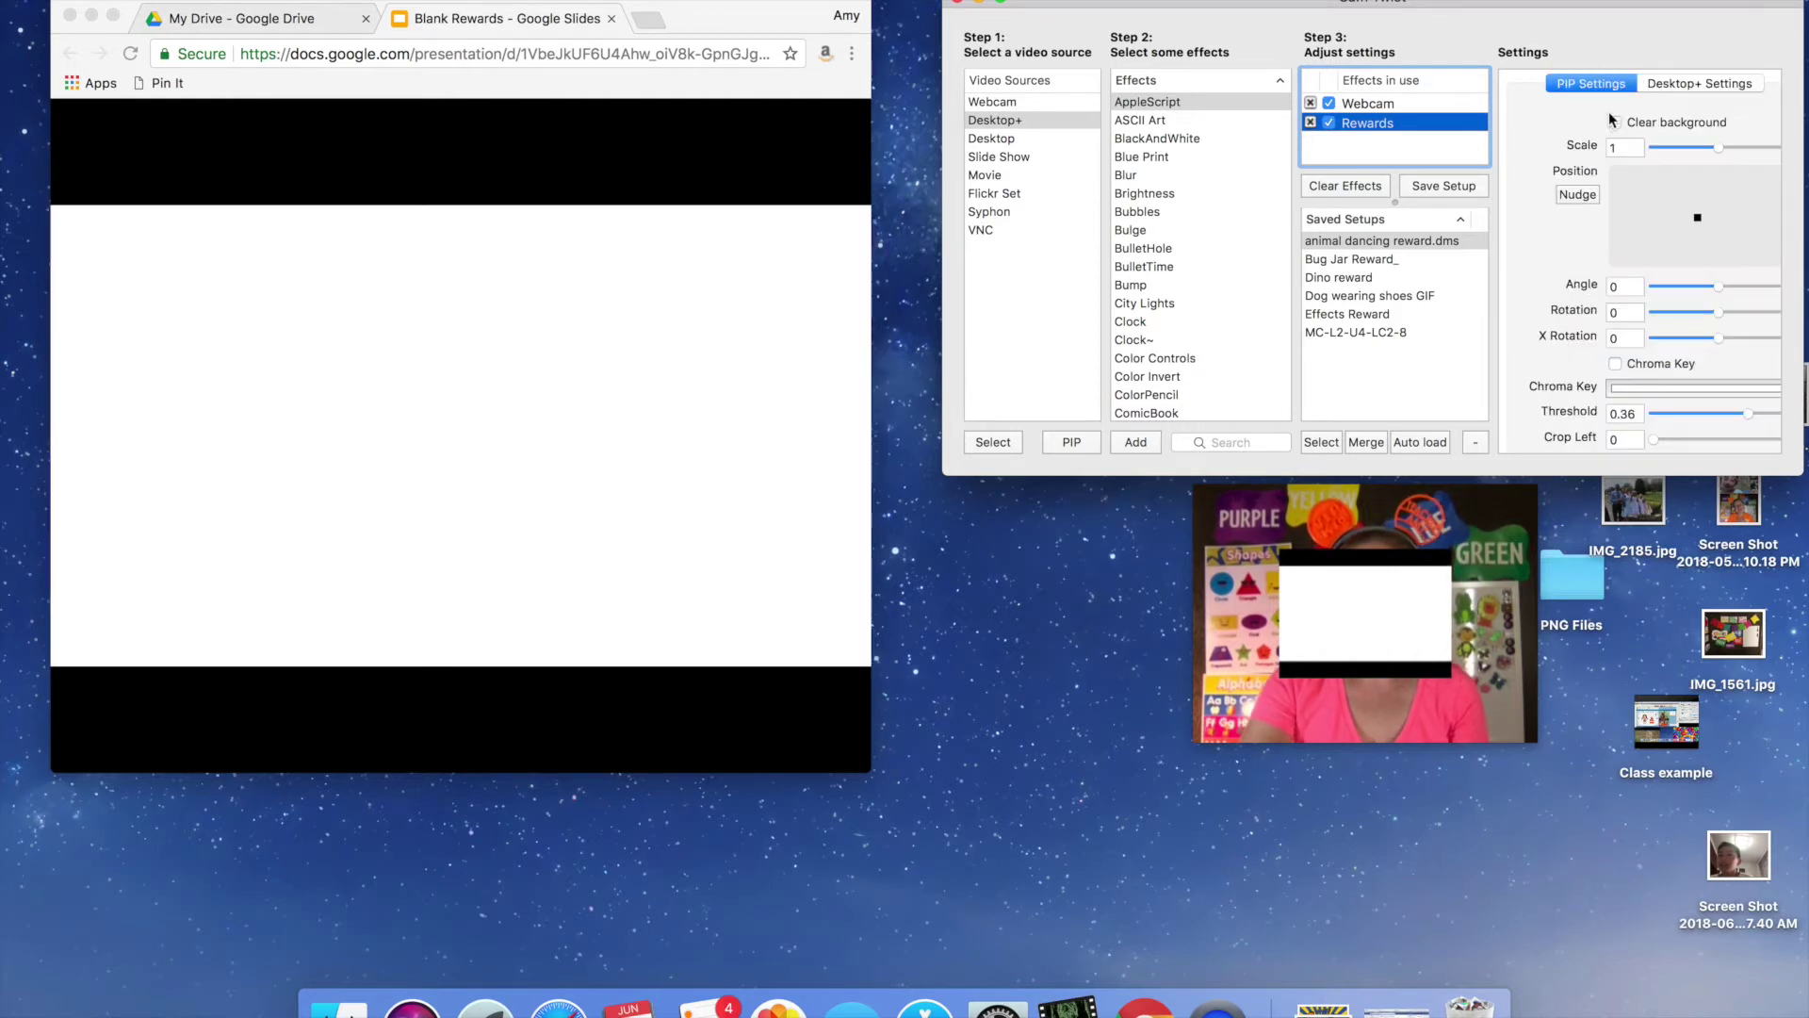
pyautogui.click(1616, 122)
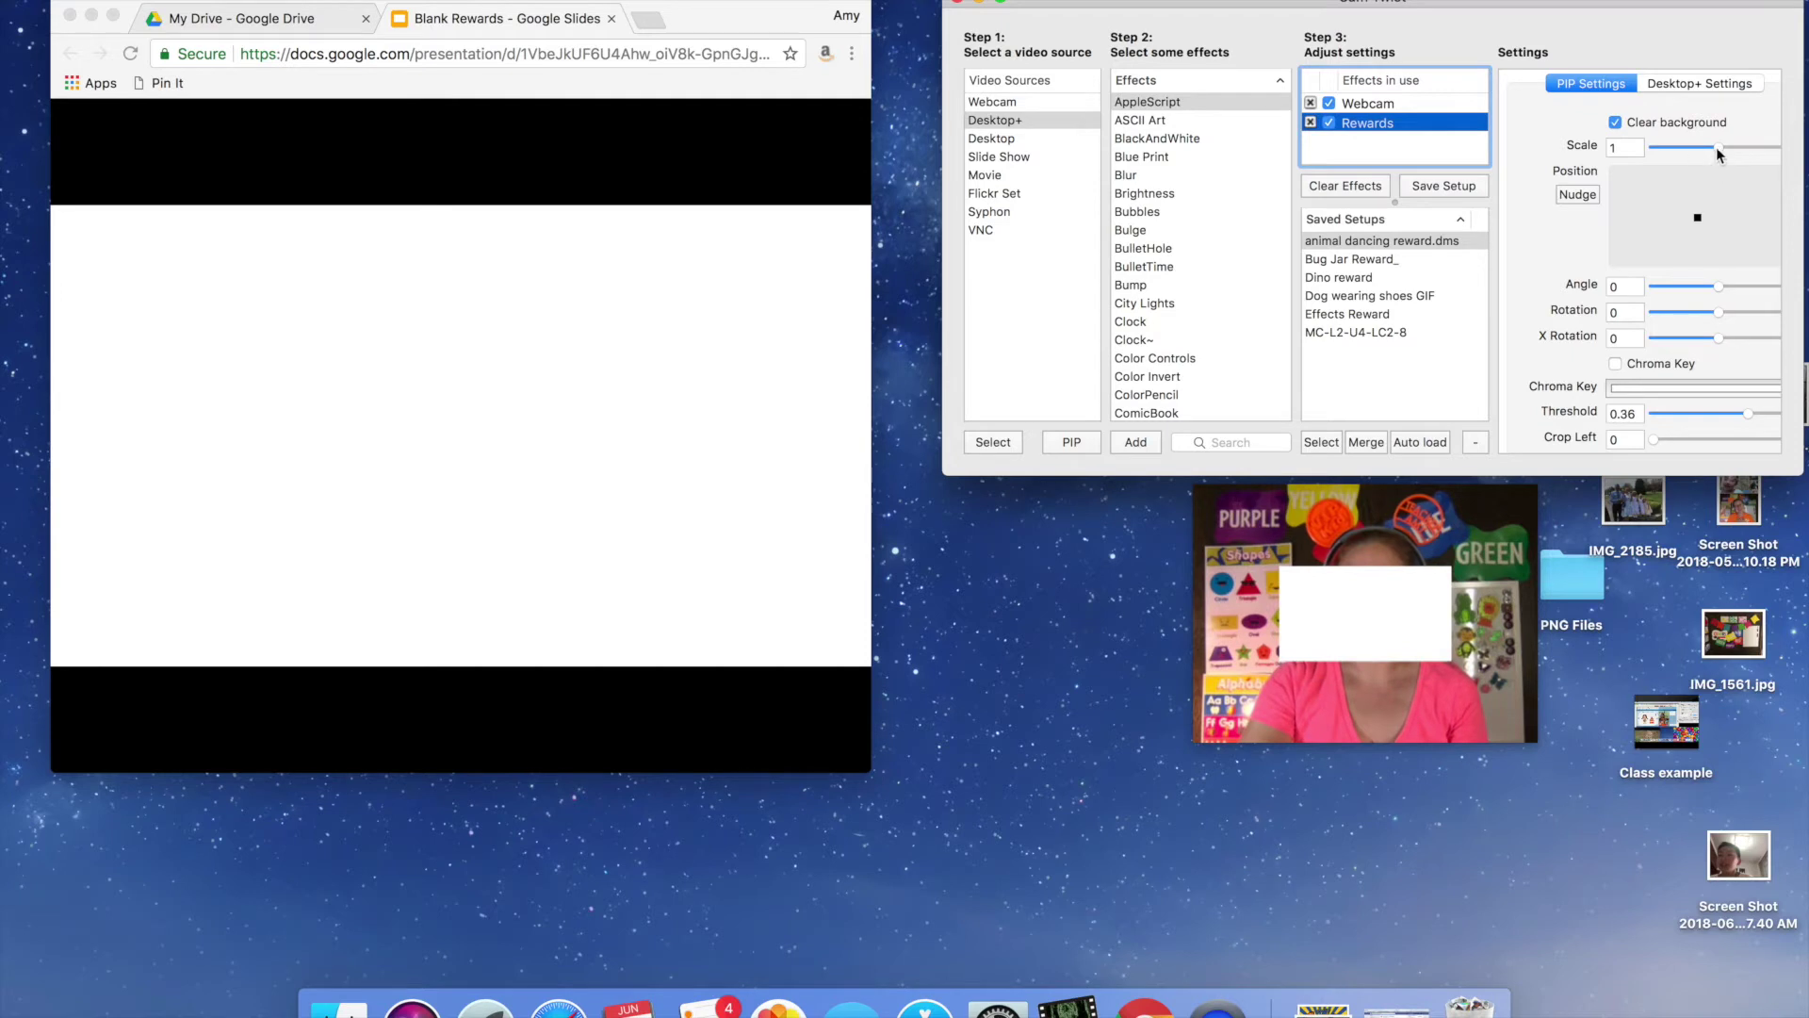
pyautogui.moveTo(1718, 147); pyautogui.dragTo(1693, 149)
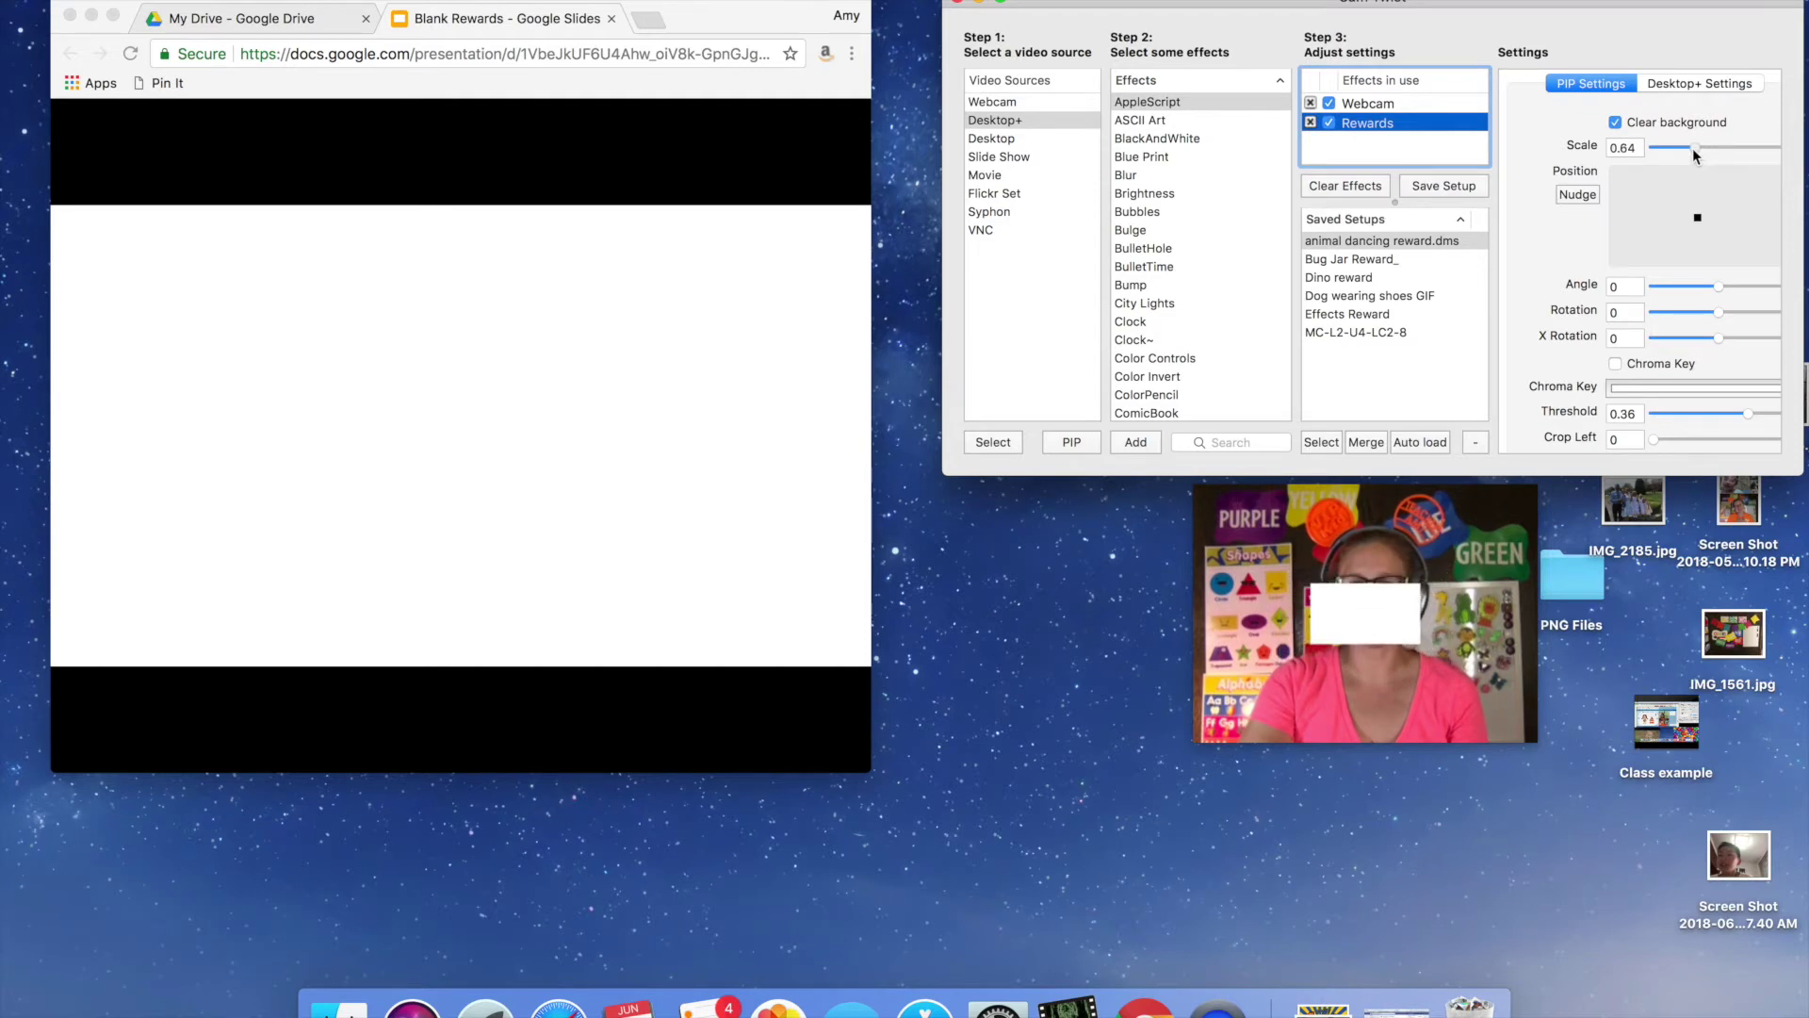
pyautogui.moveTo(1698, 219); pyautogui.dragTo(1636, 248)
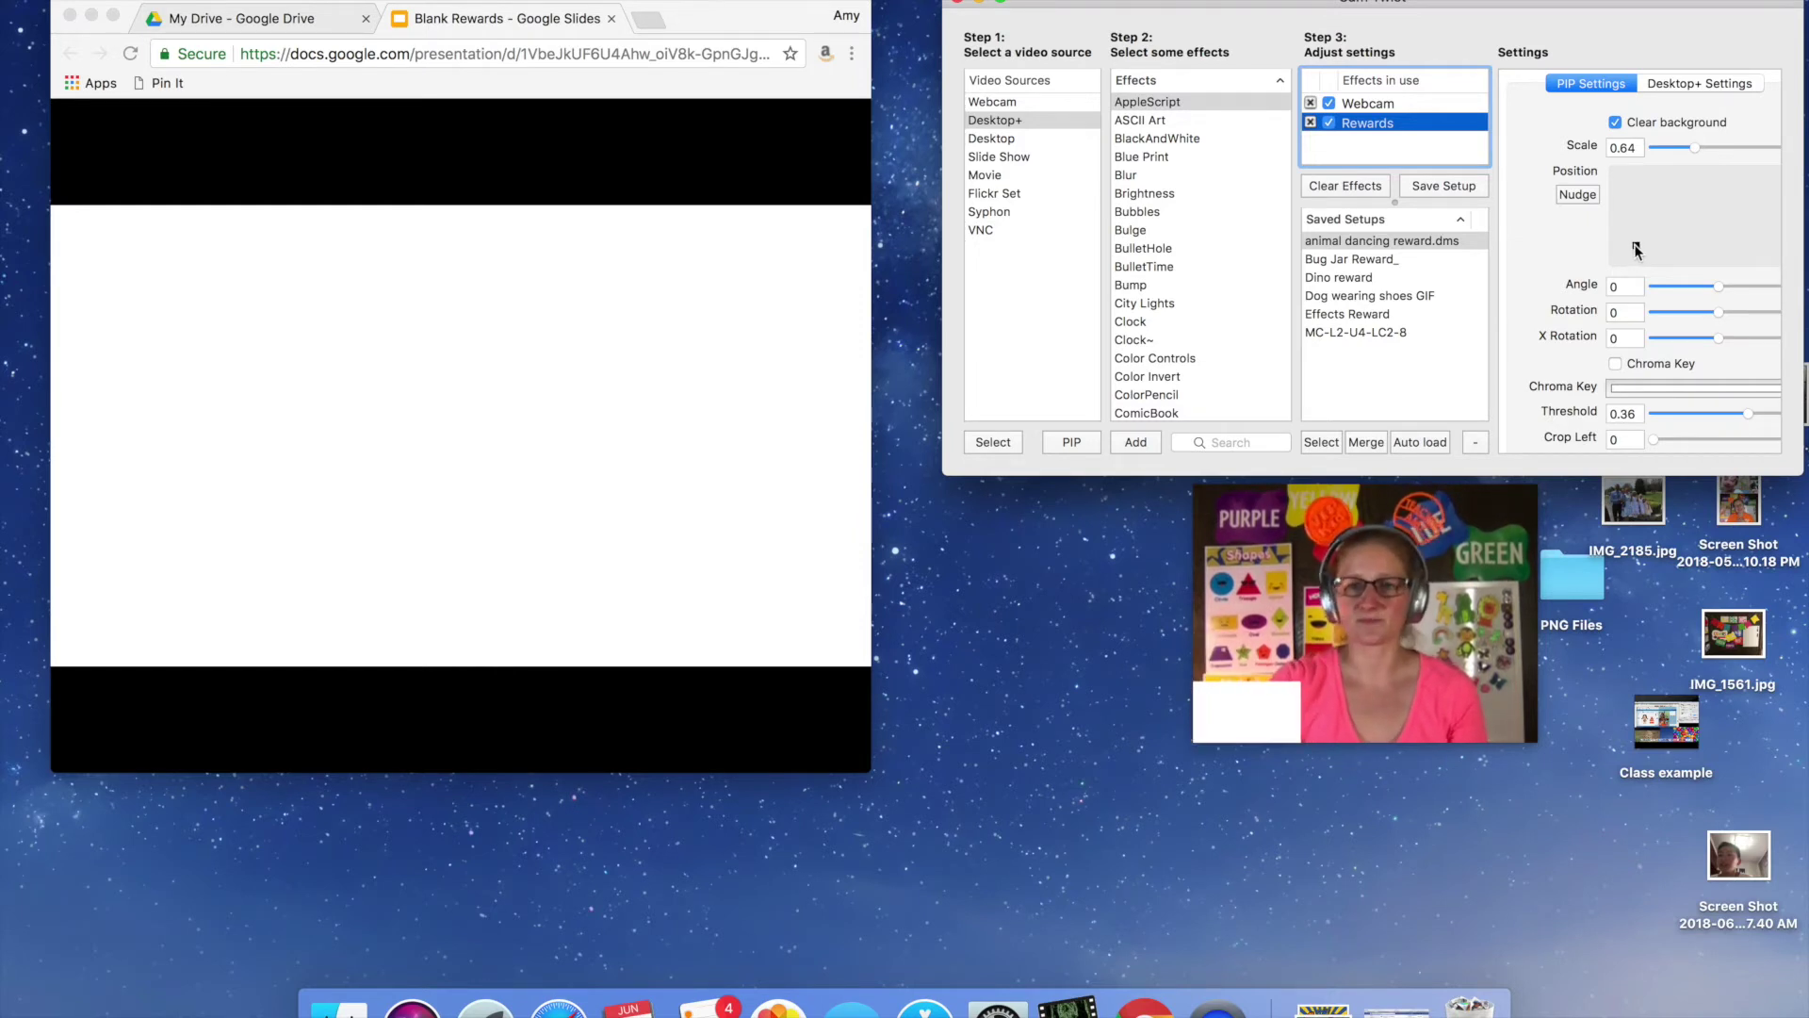
pyautogui.moveTo(717, 23); pyautogui.dragTo(1635, 605)
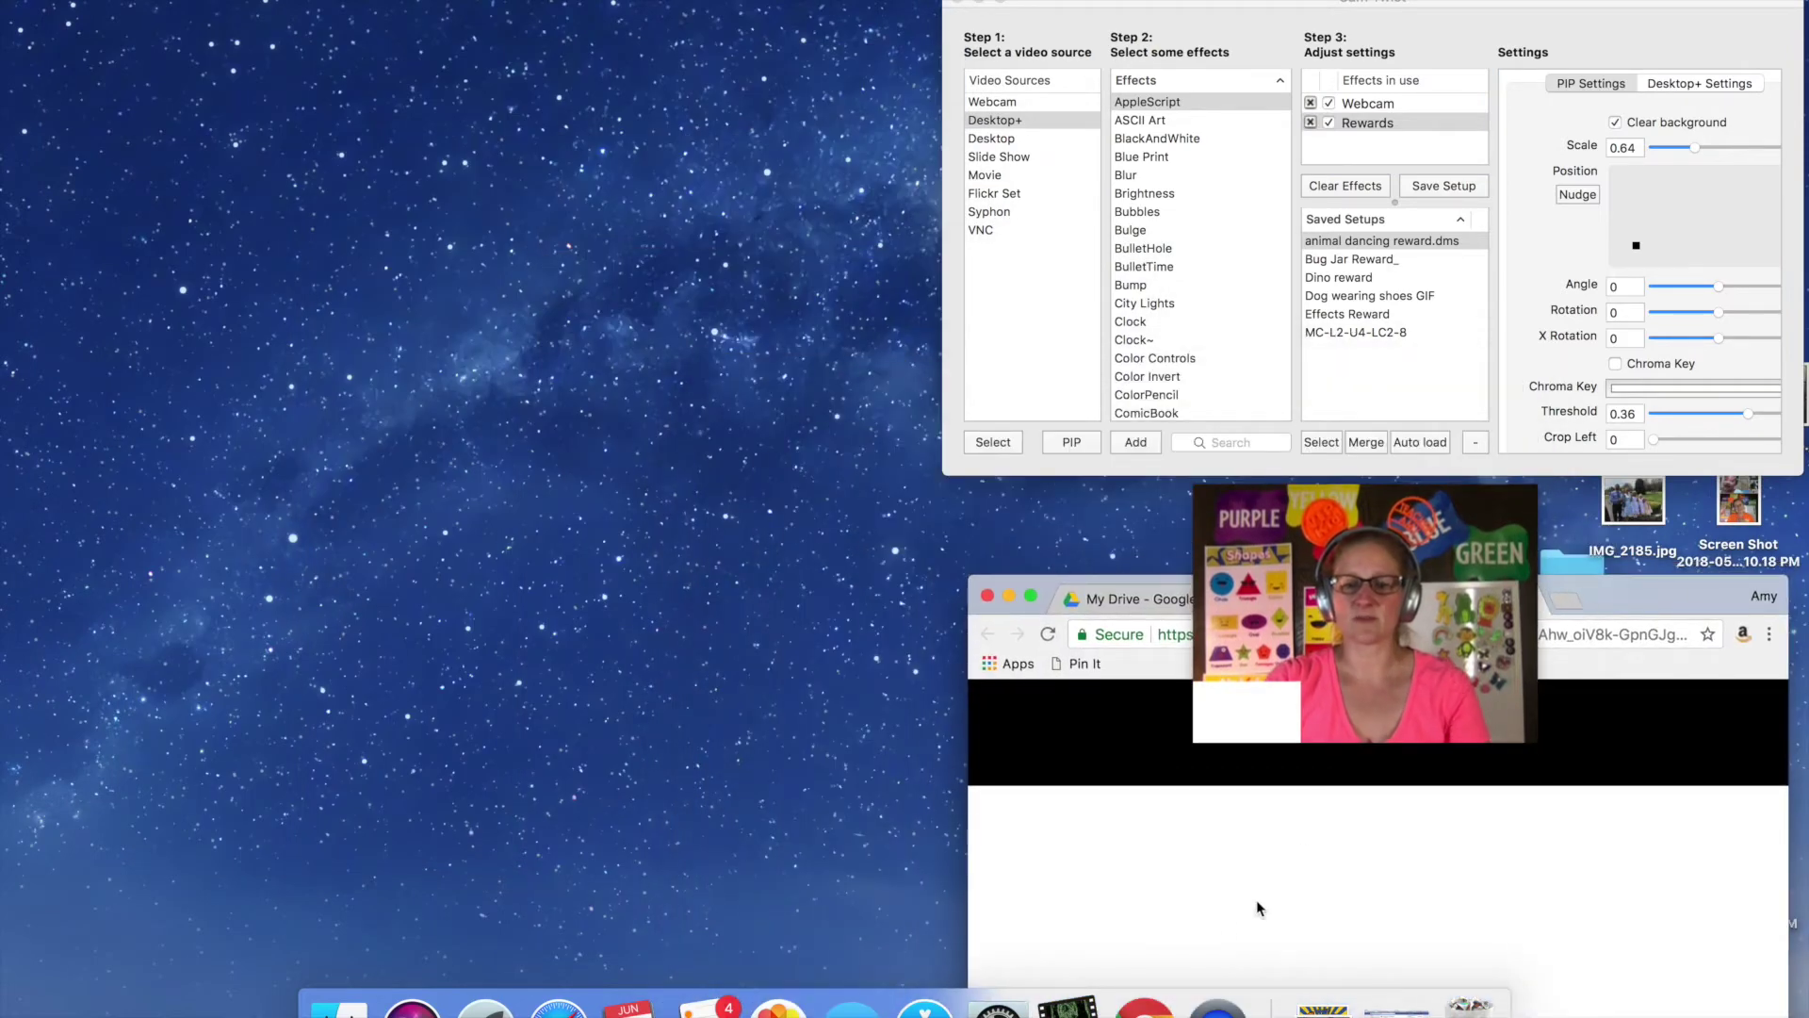
# - In a second Chrome window, create a new blank Google Slides presentation from My Drive
pyautogui.rightClick(1144, 1006)
pyautogui.click(1169, 824)
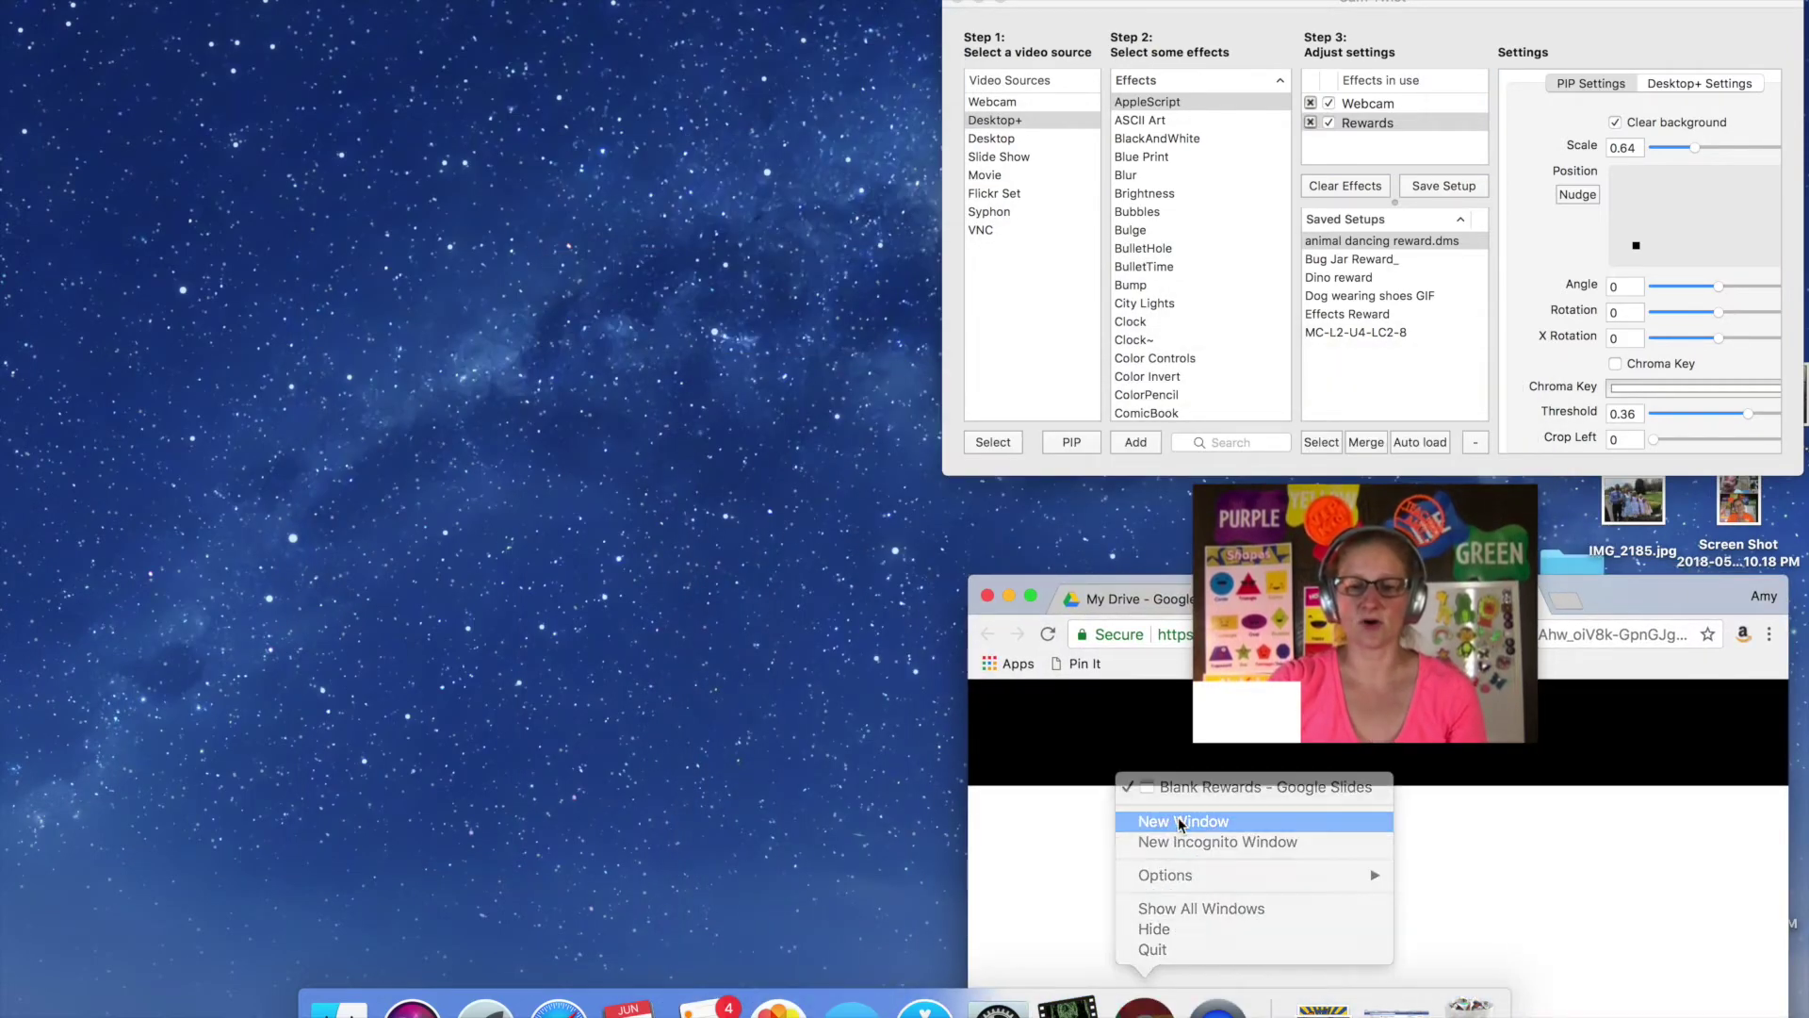
pyautogui.click(238, 526)
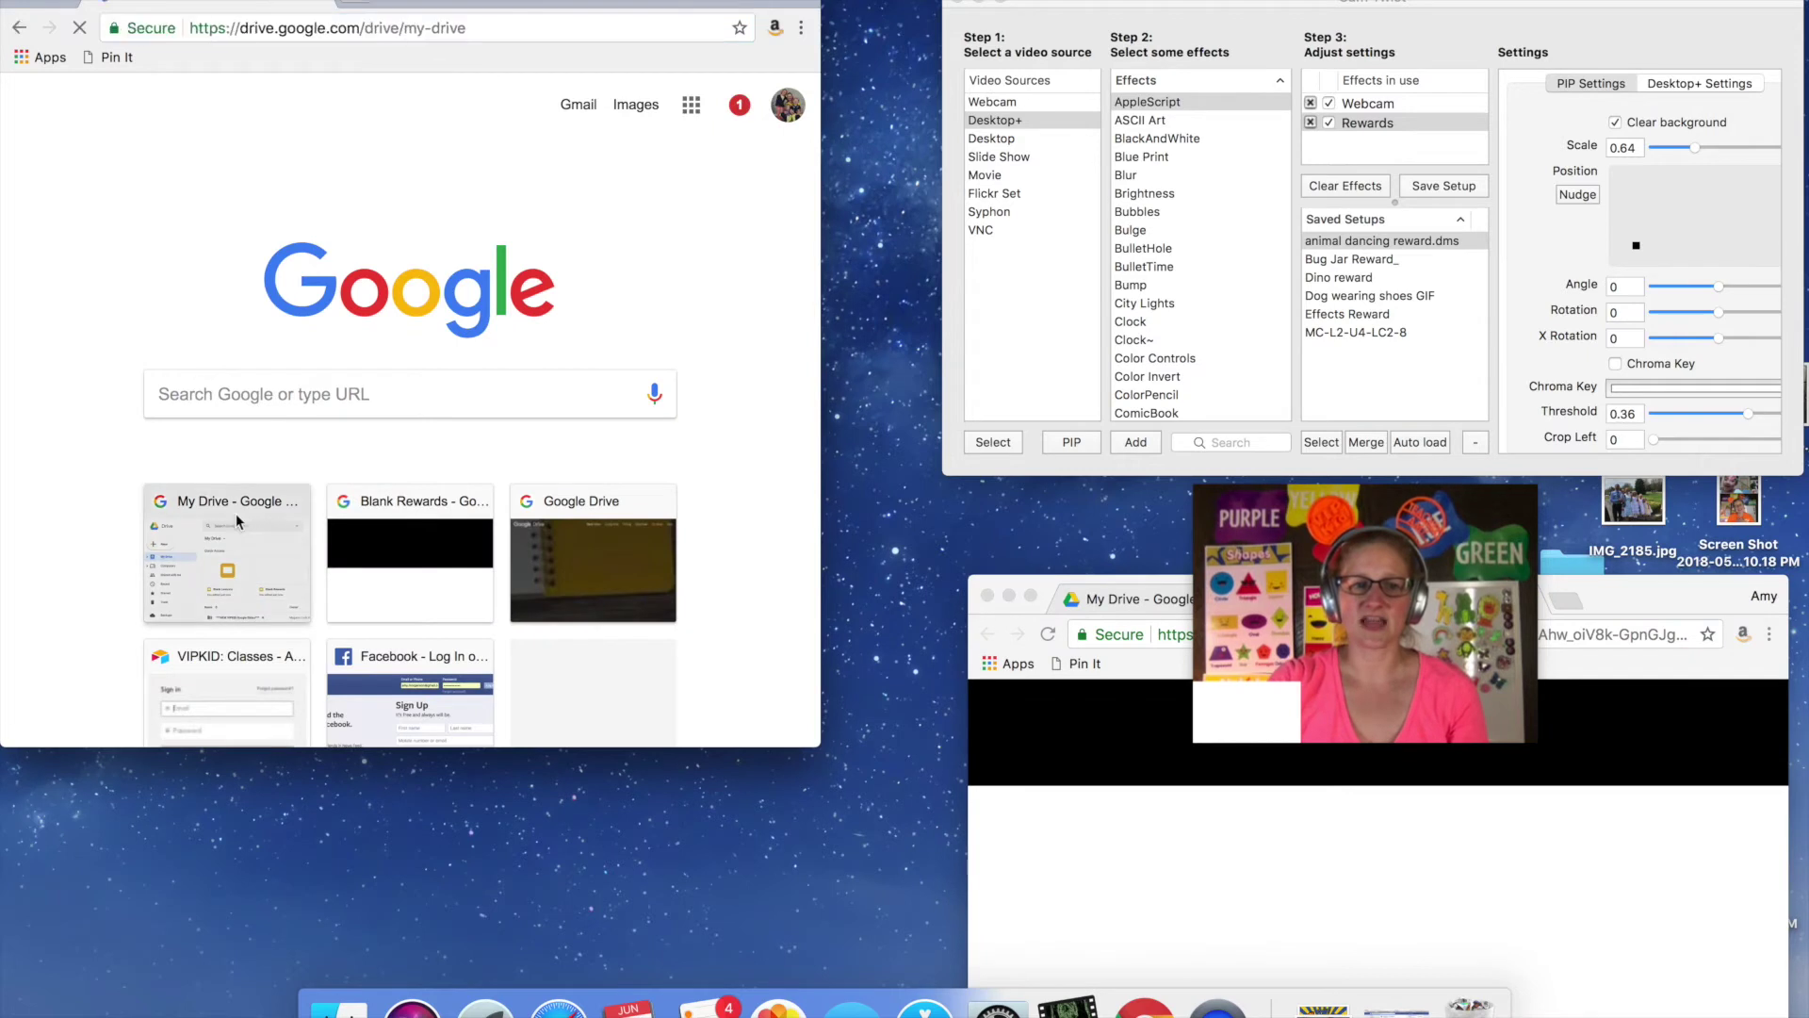
pyautogui.click(94, 191)
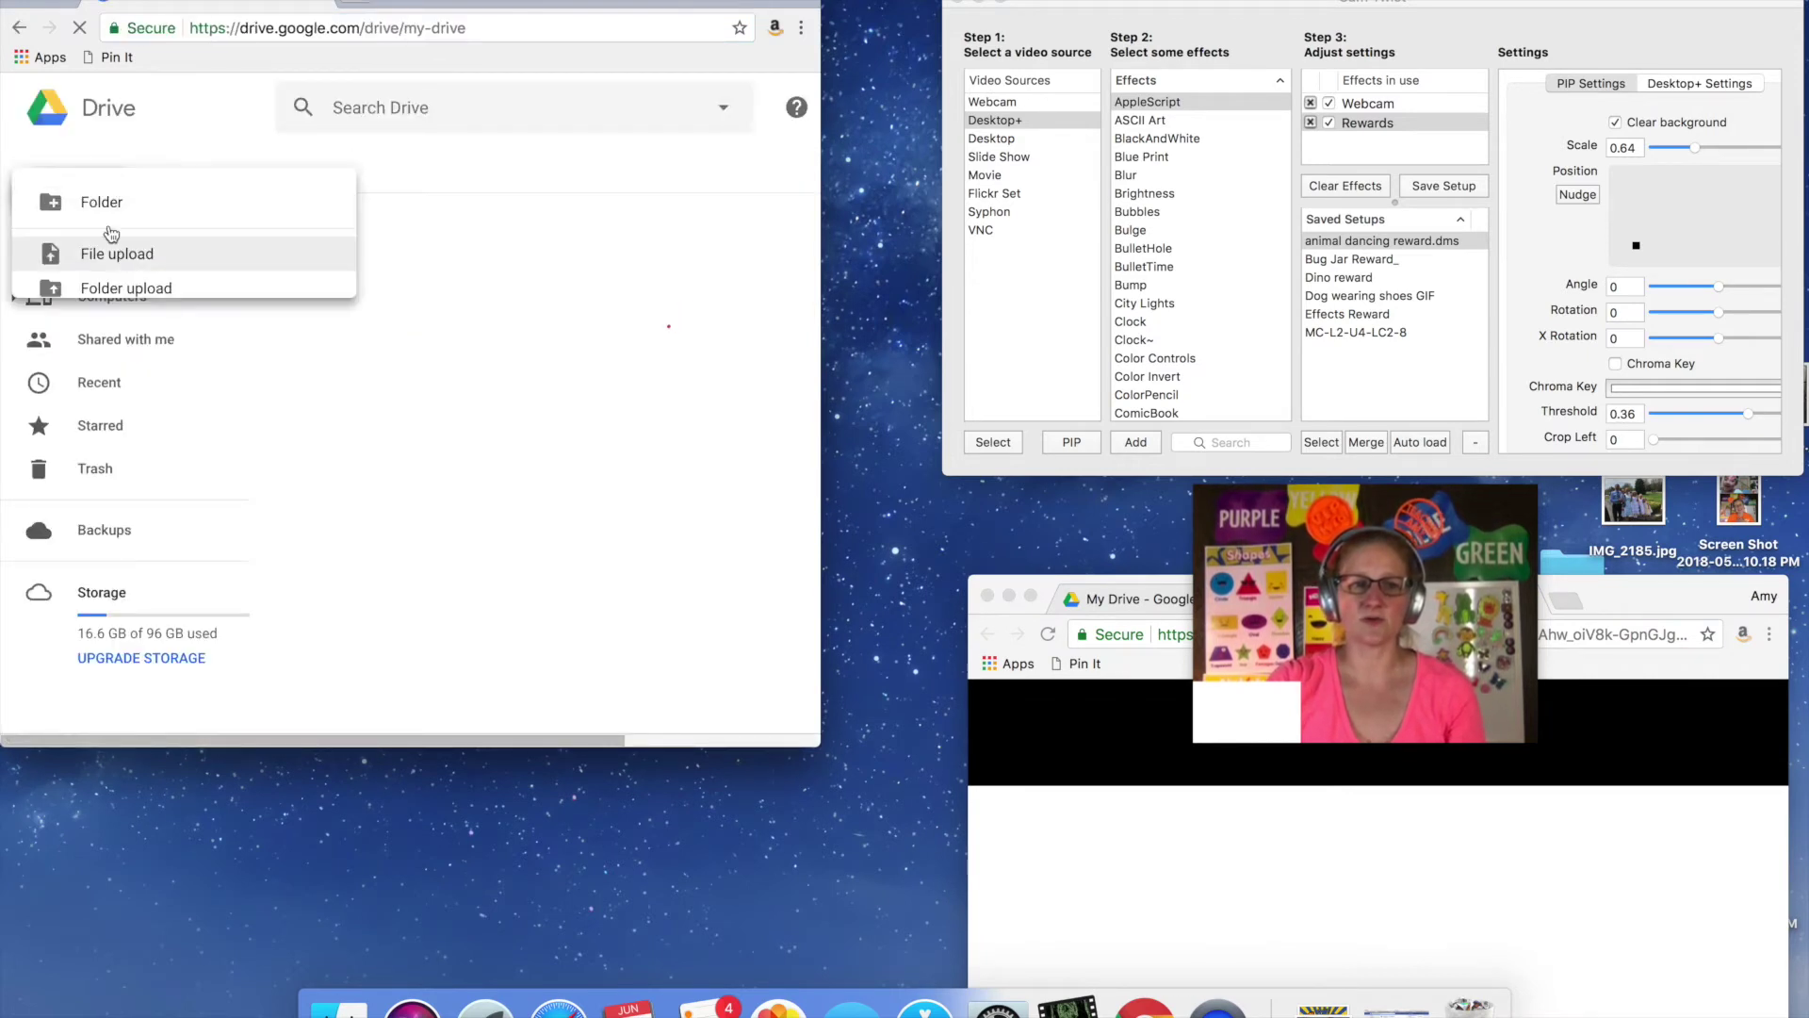
pyautogui.click(94, 192)
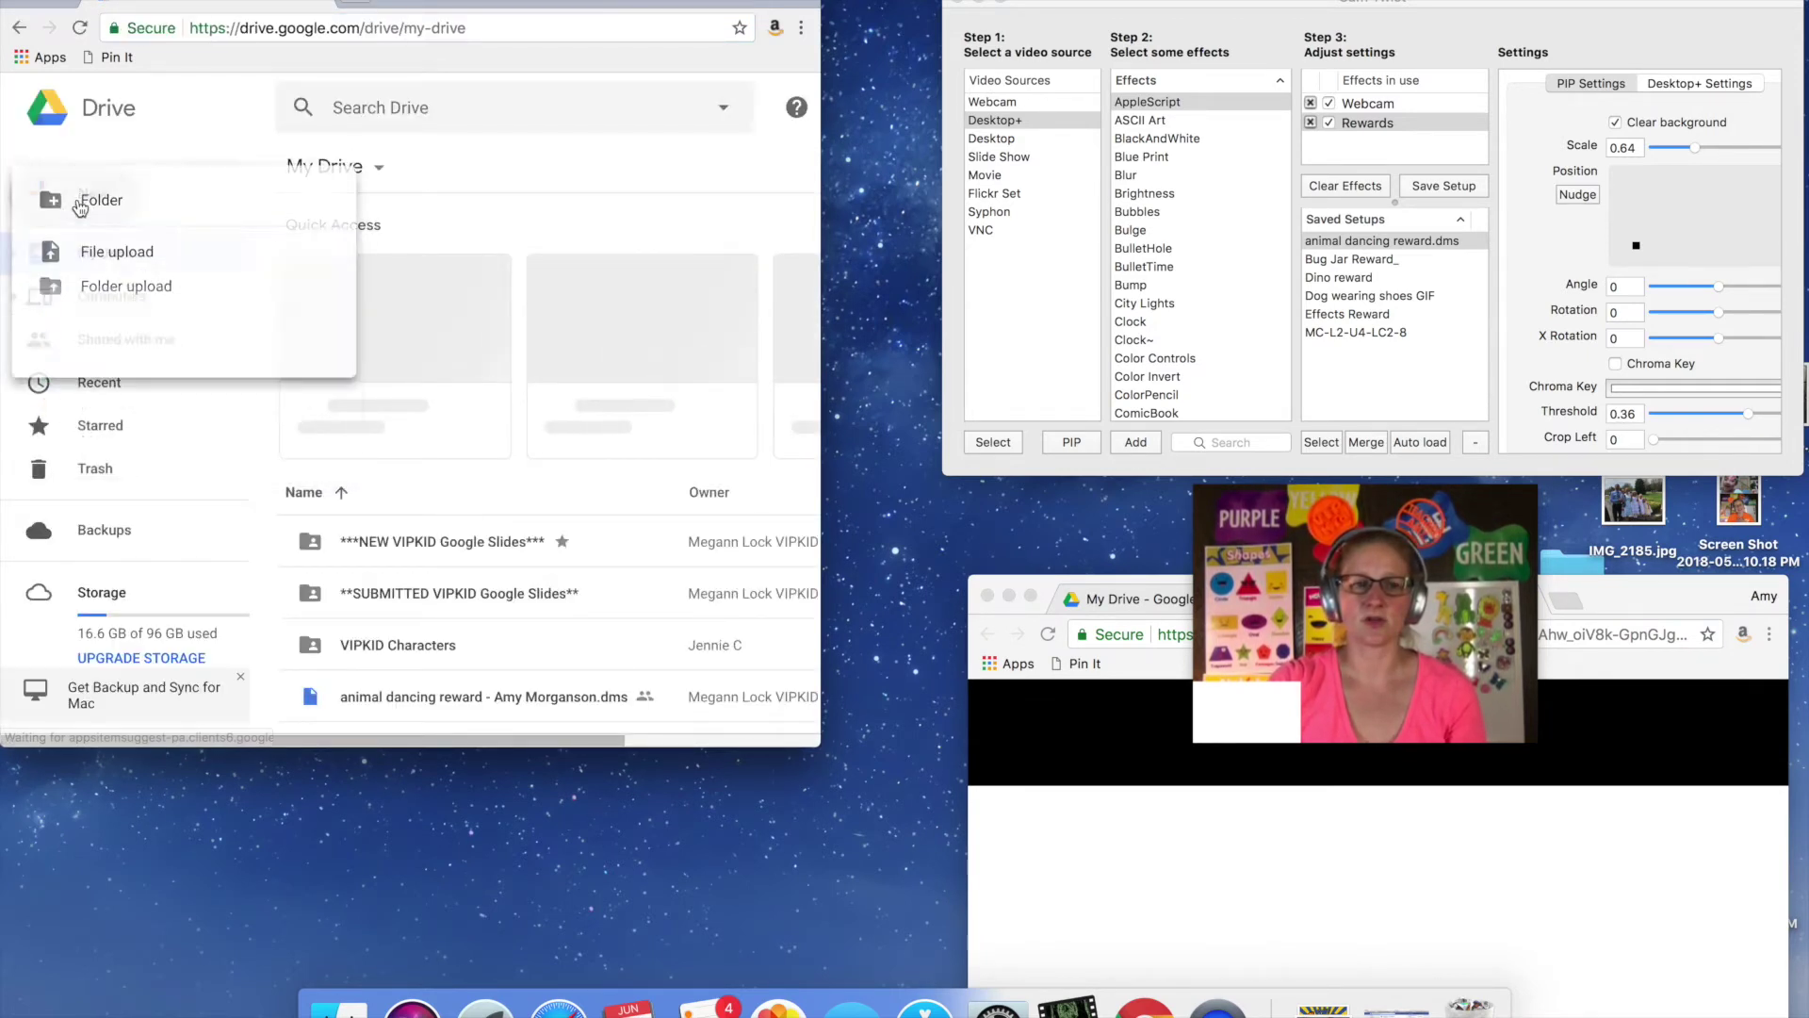
pyautogui.click(118, 409)
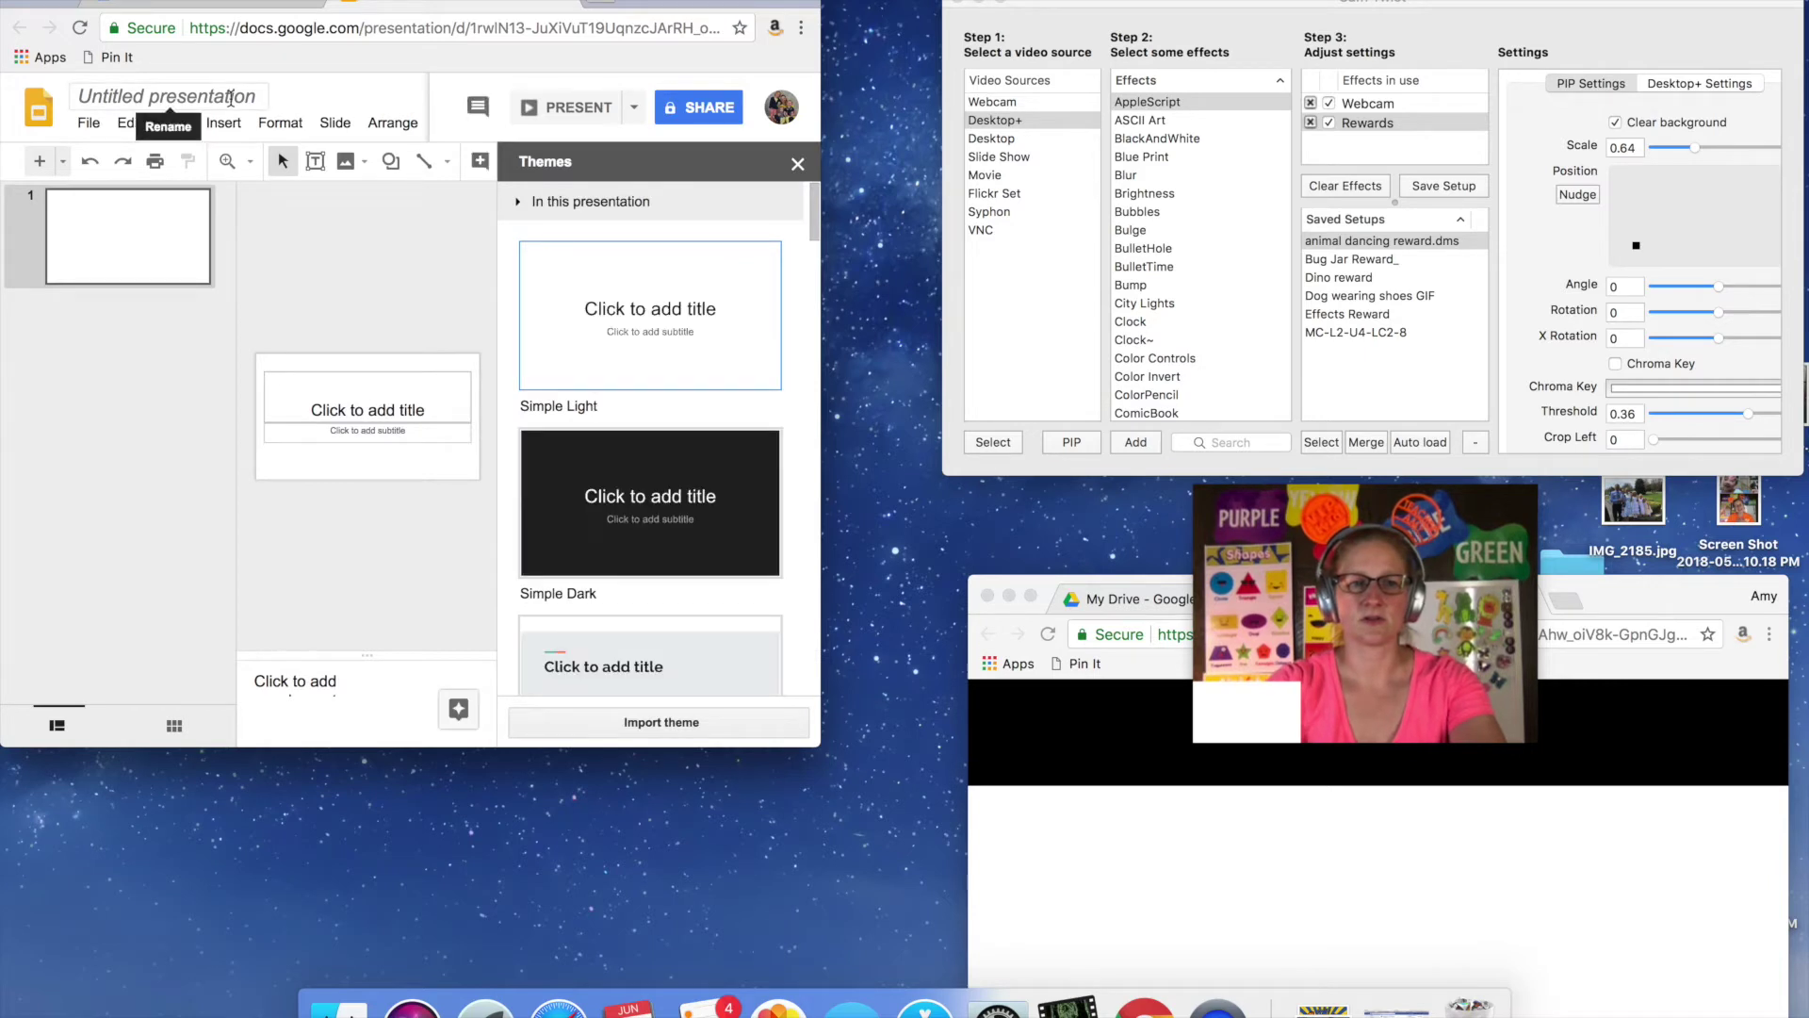
# - Rename the untitled presentation to 'Blank Lessons'
pyautogui.click(252, 99)
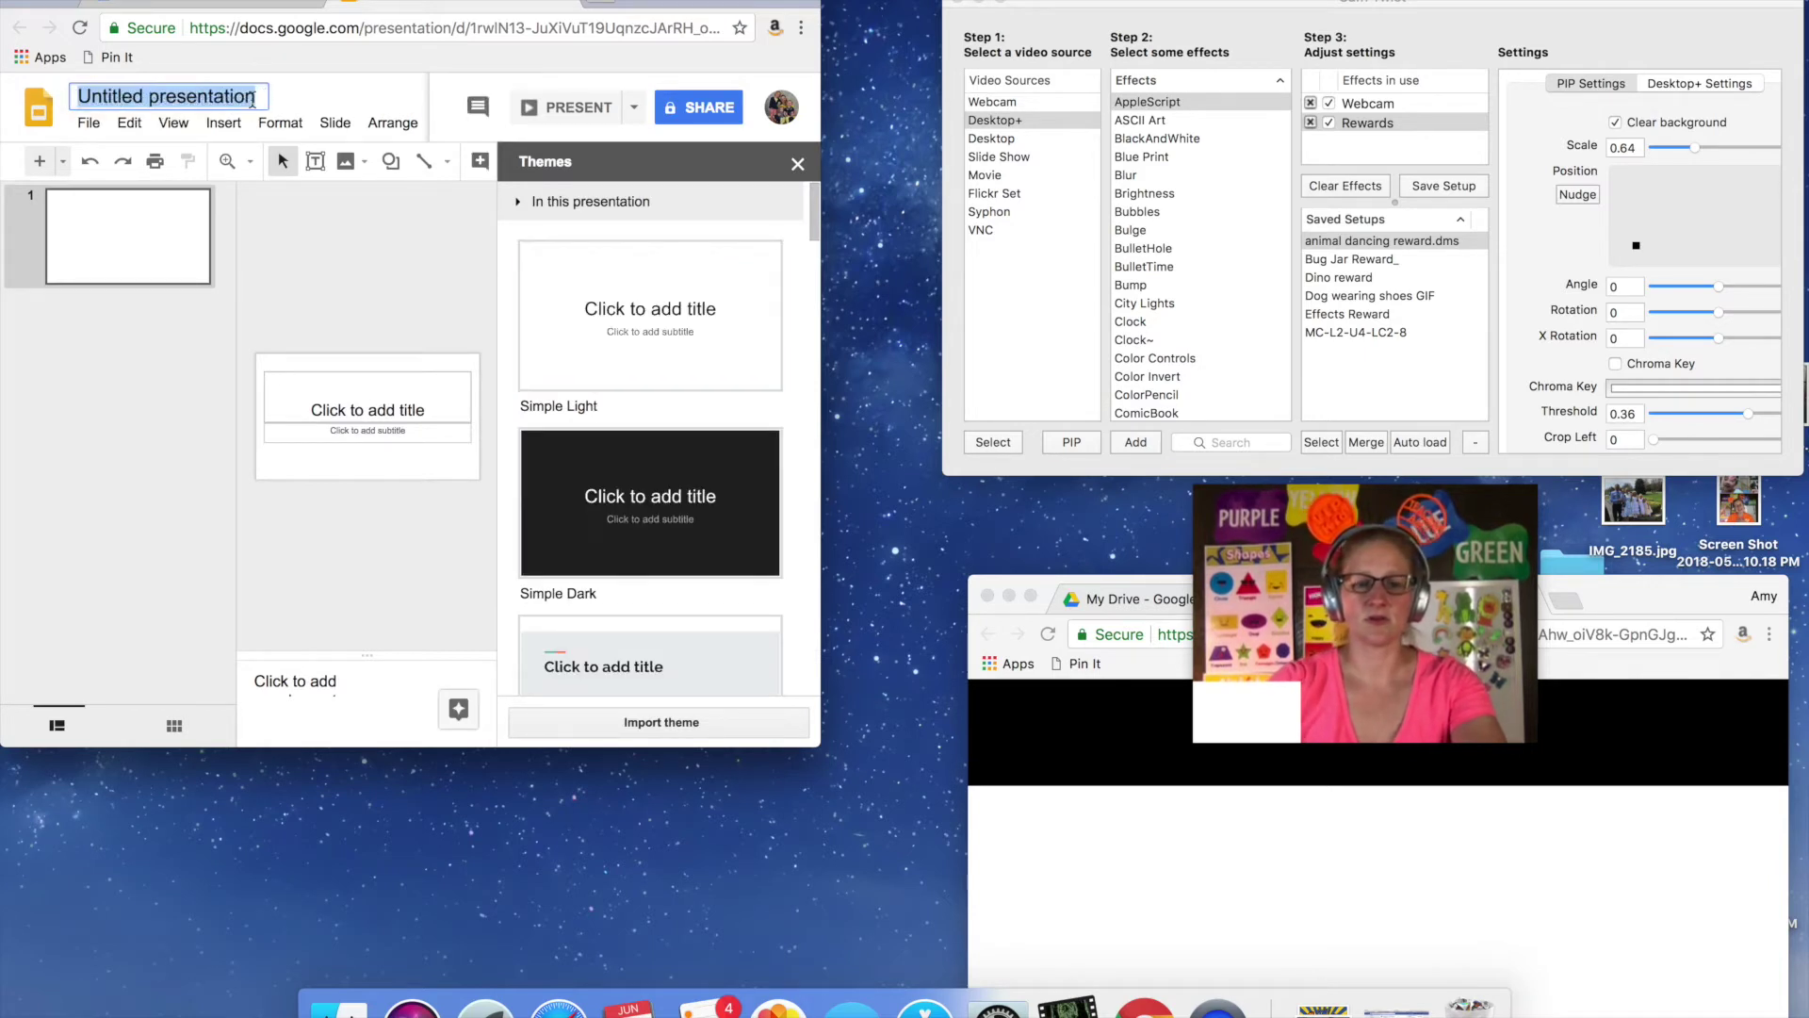
pyautogui.write('Blank Lessons')
pyautogui.press('Return')
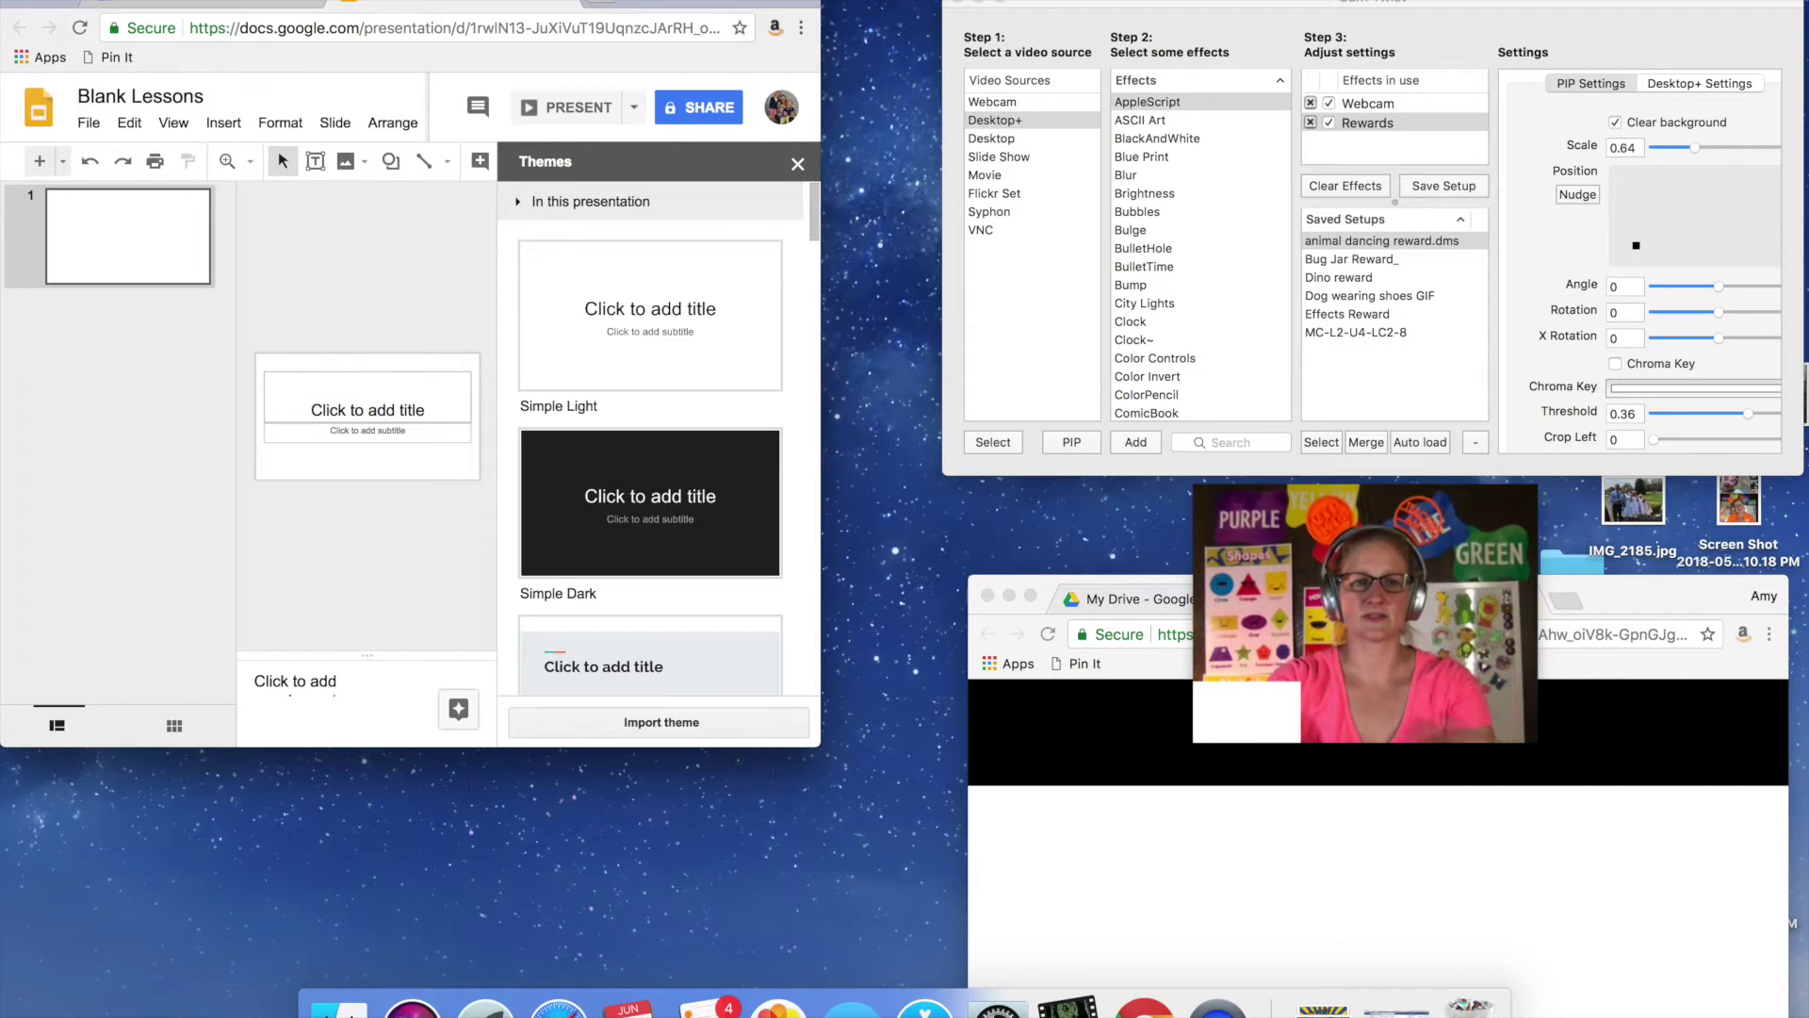
# - Delete the slide's title and subtitle placeholders and start the presentation in presenter view
pyautogui.click(797, 163)
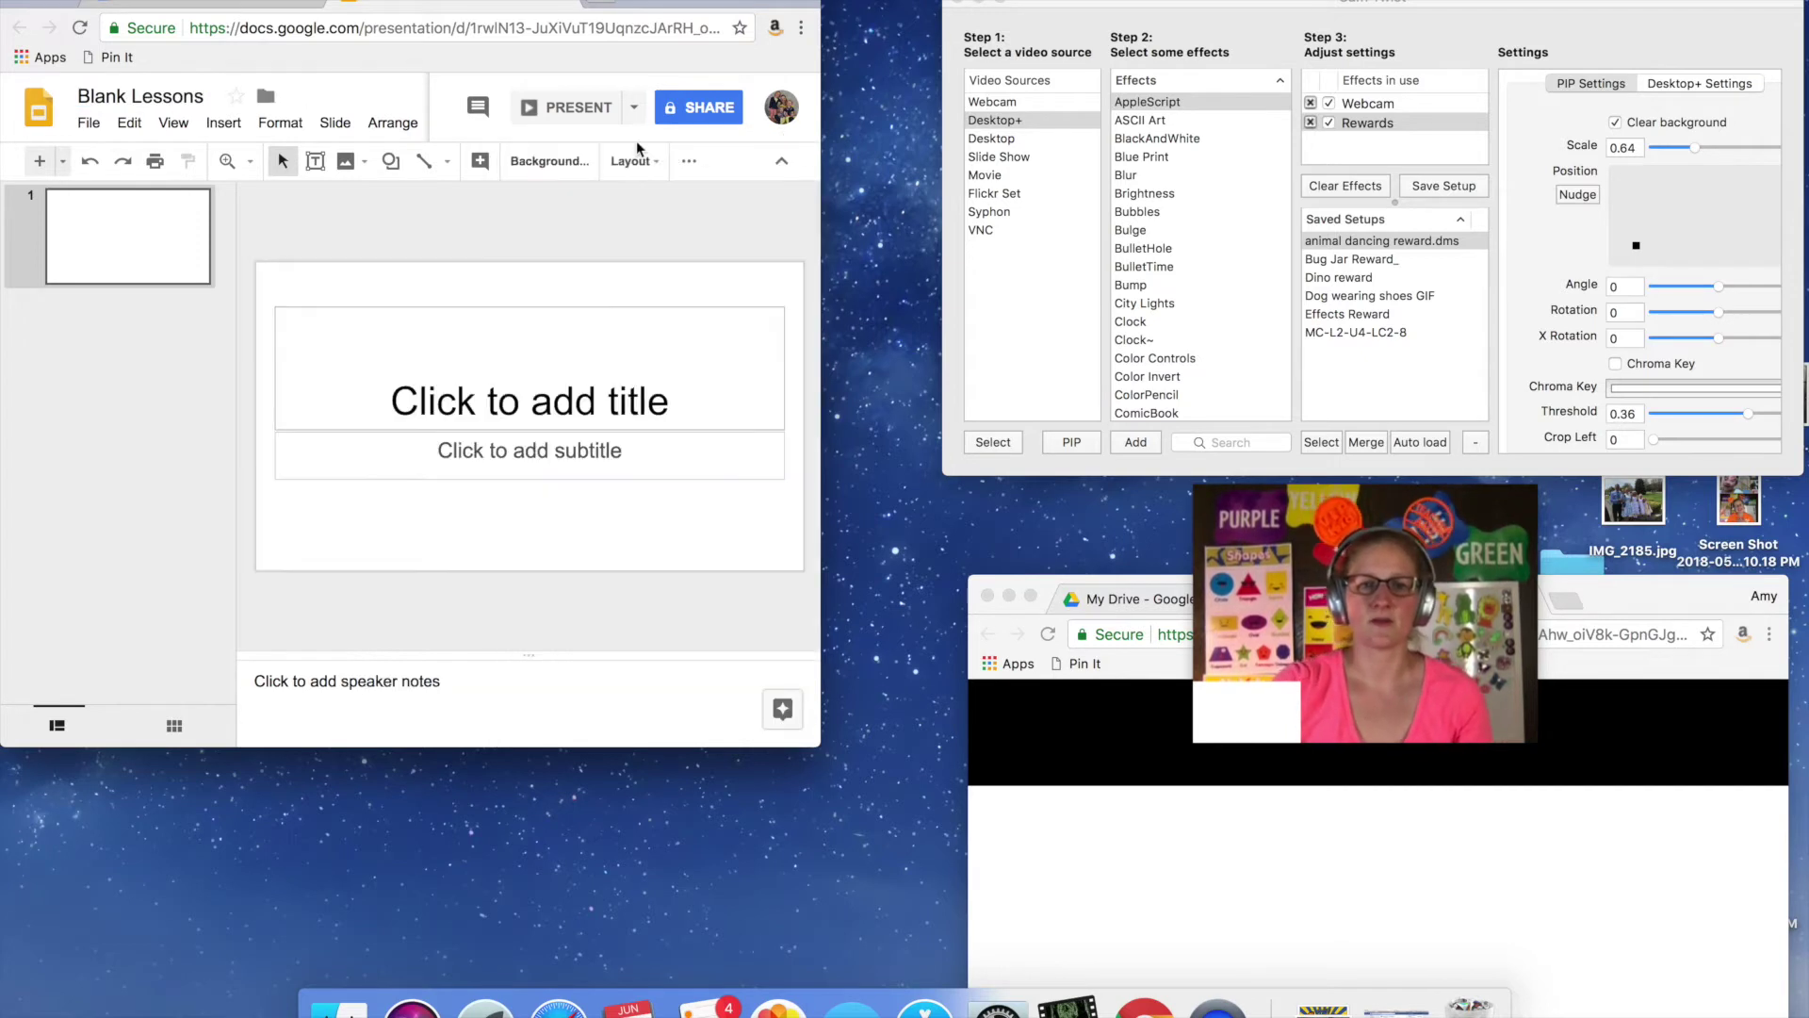
pyautogui.moveTo(555, 281); pyautogui.dragTo(547, 526)
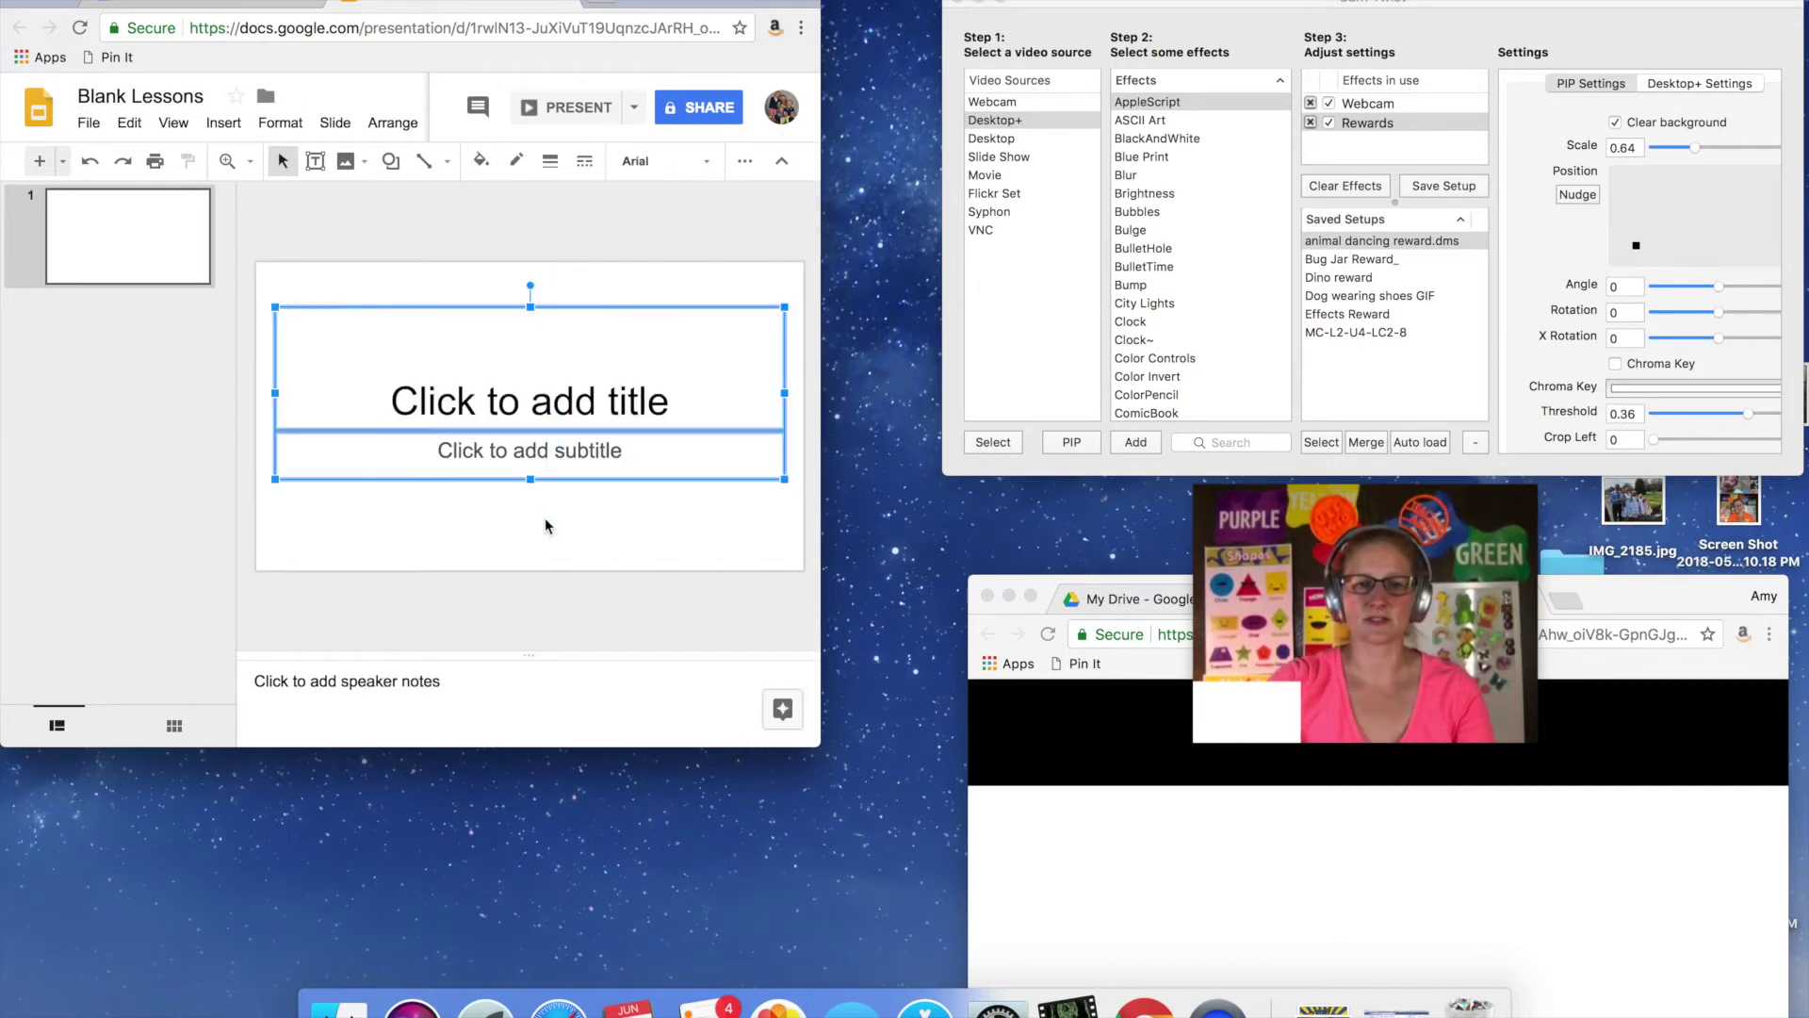
pyautogui.press('Delete')
pyautogui.click(634, 107)
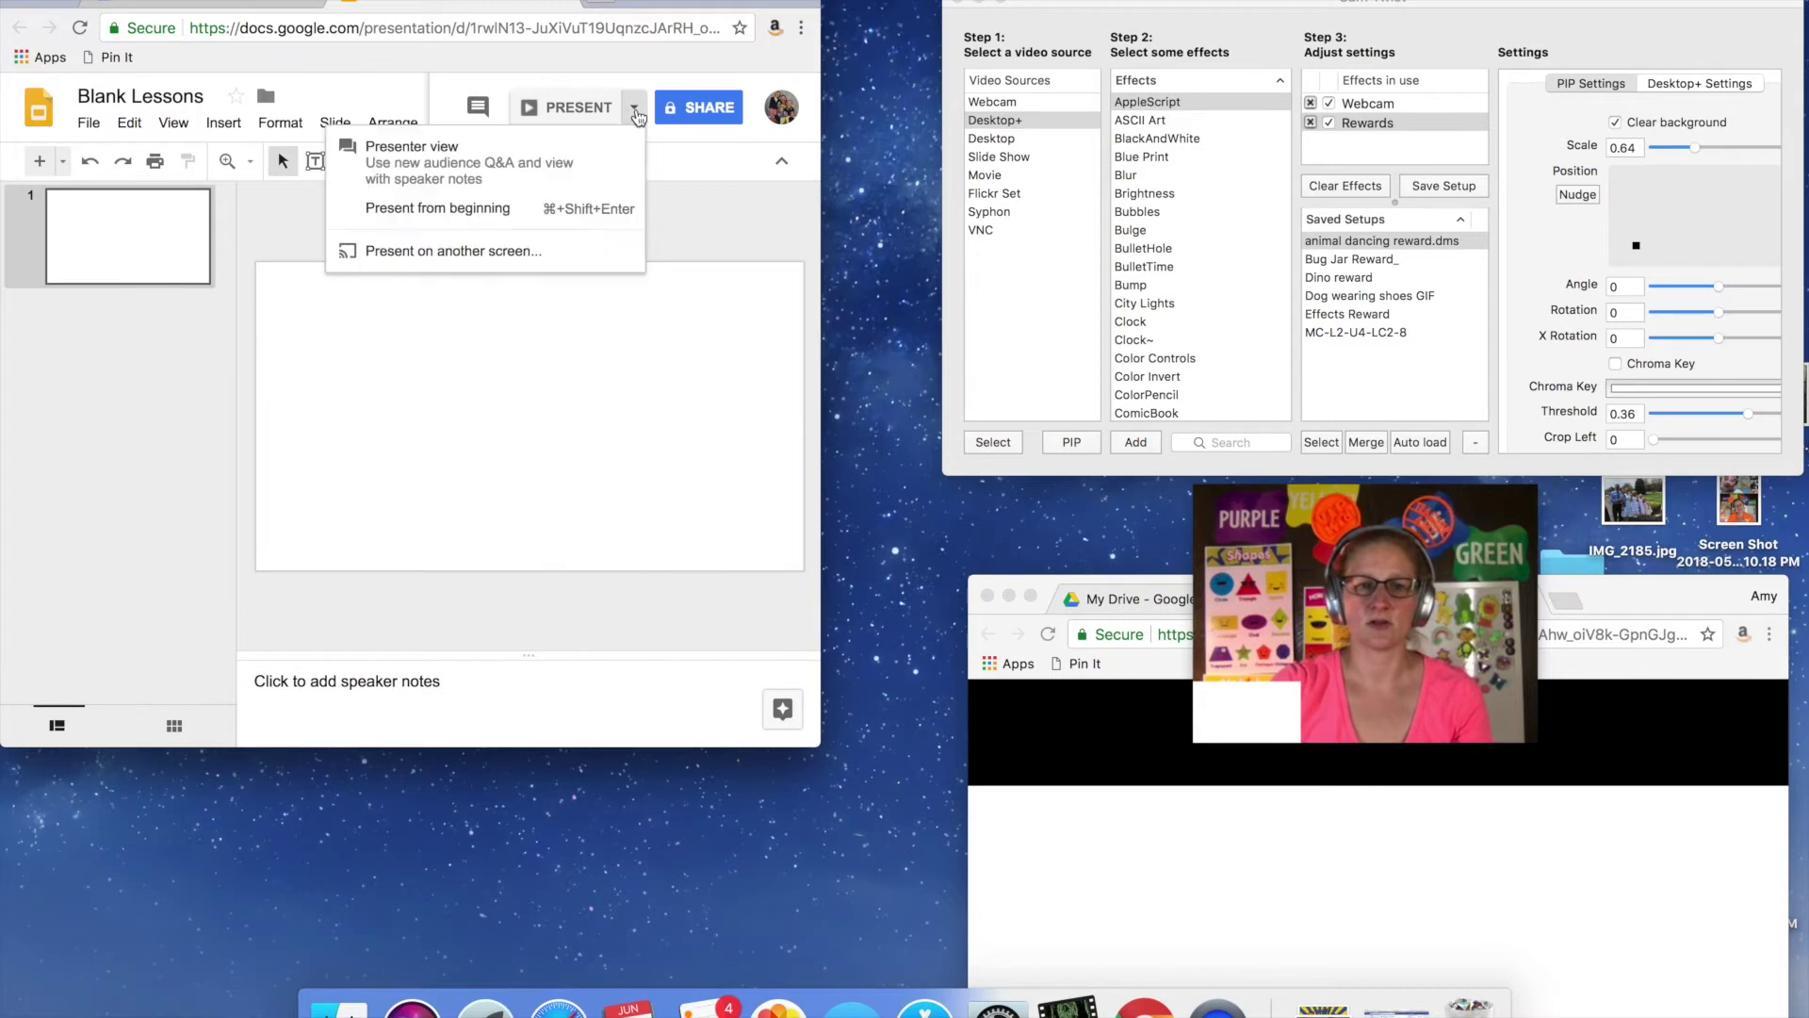
pyautogui.click(518, 149)
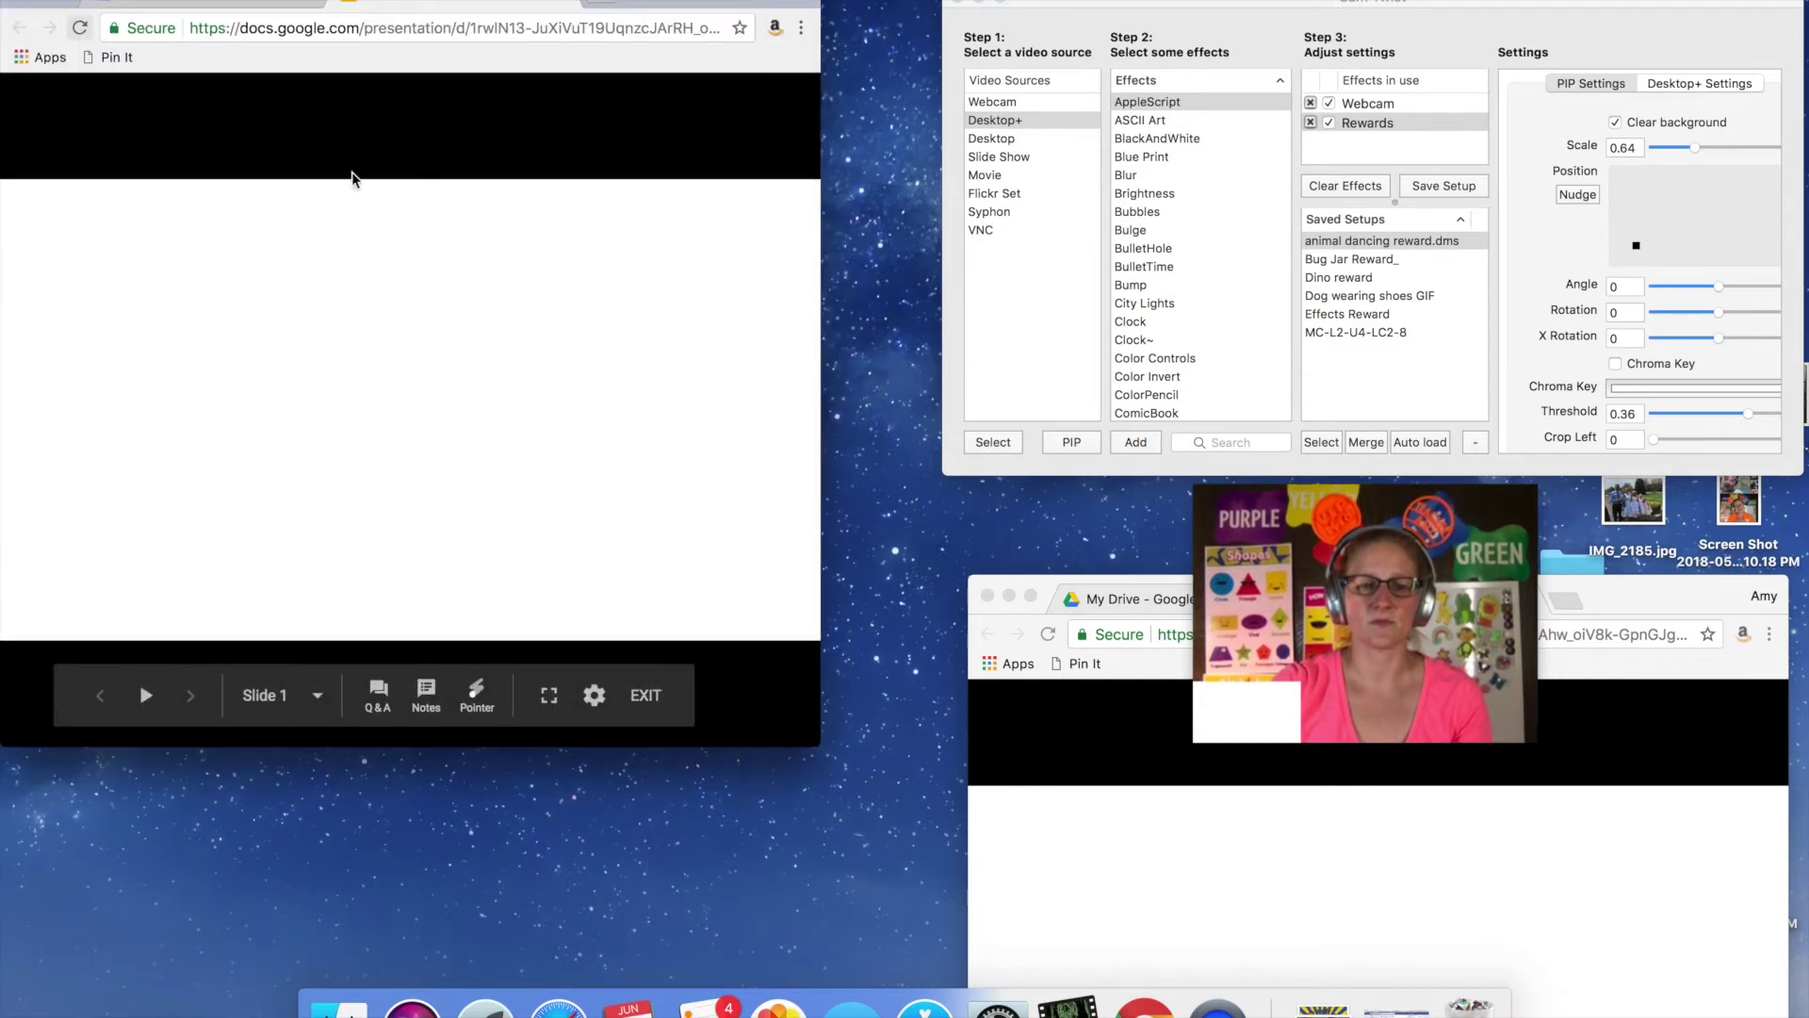
pyautogui.click(1018, 126)
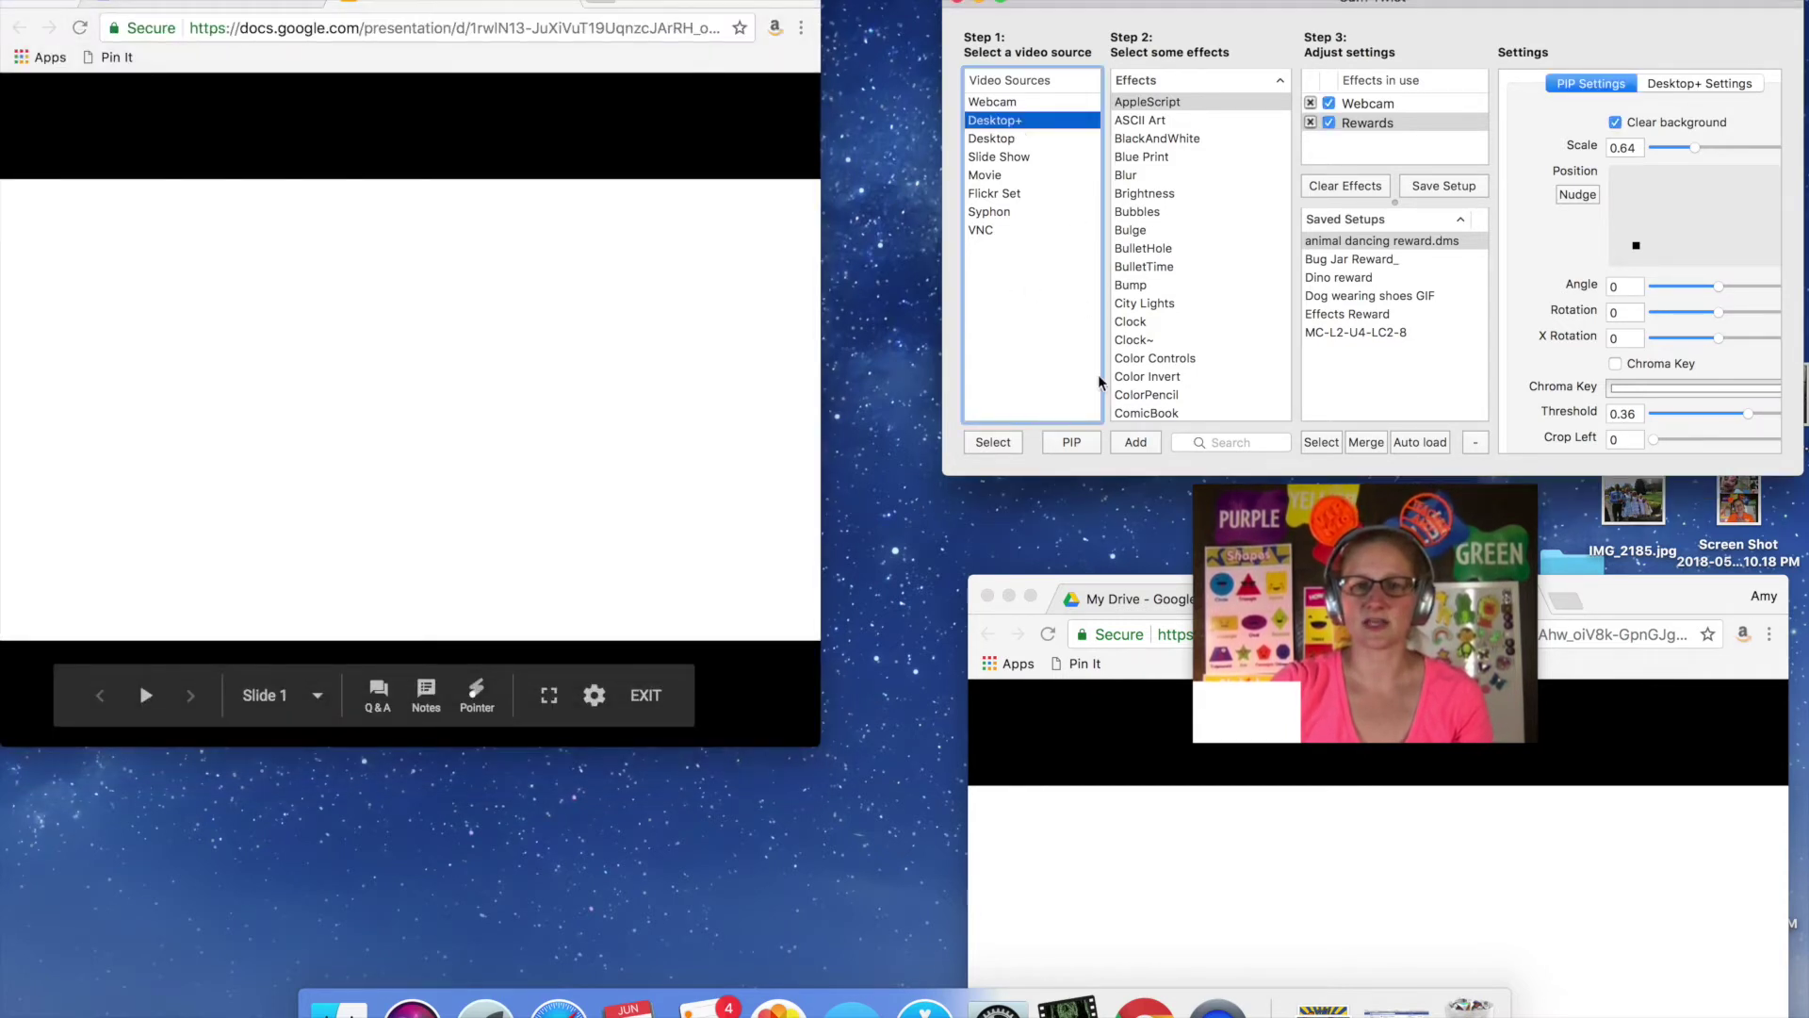
# - Add Desktop+ as a picture-in-picture layer named 'Lessons'
pyautogui.click(1071, 442)
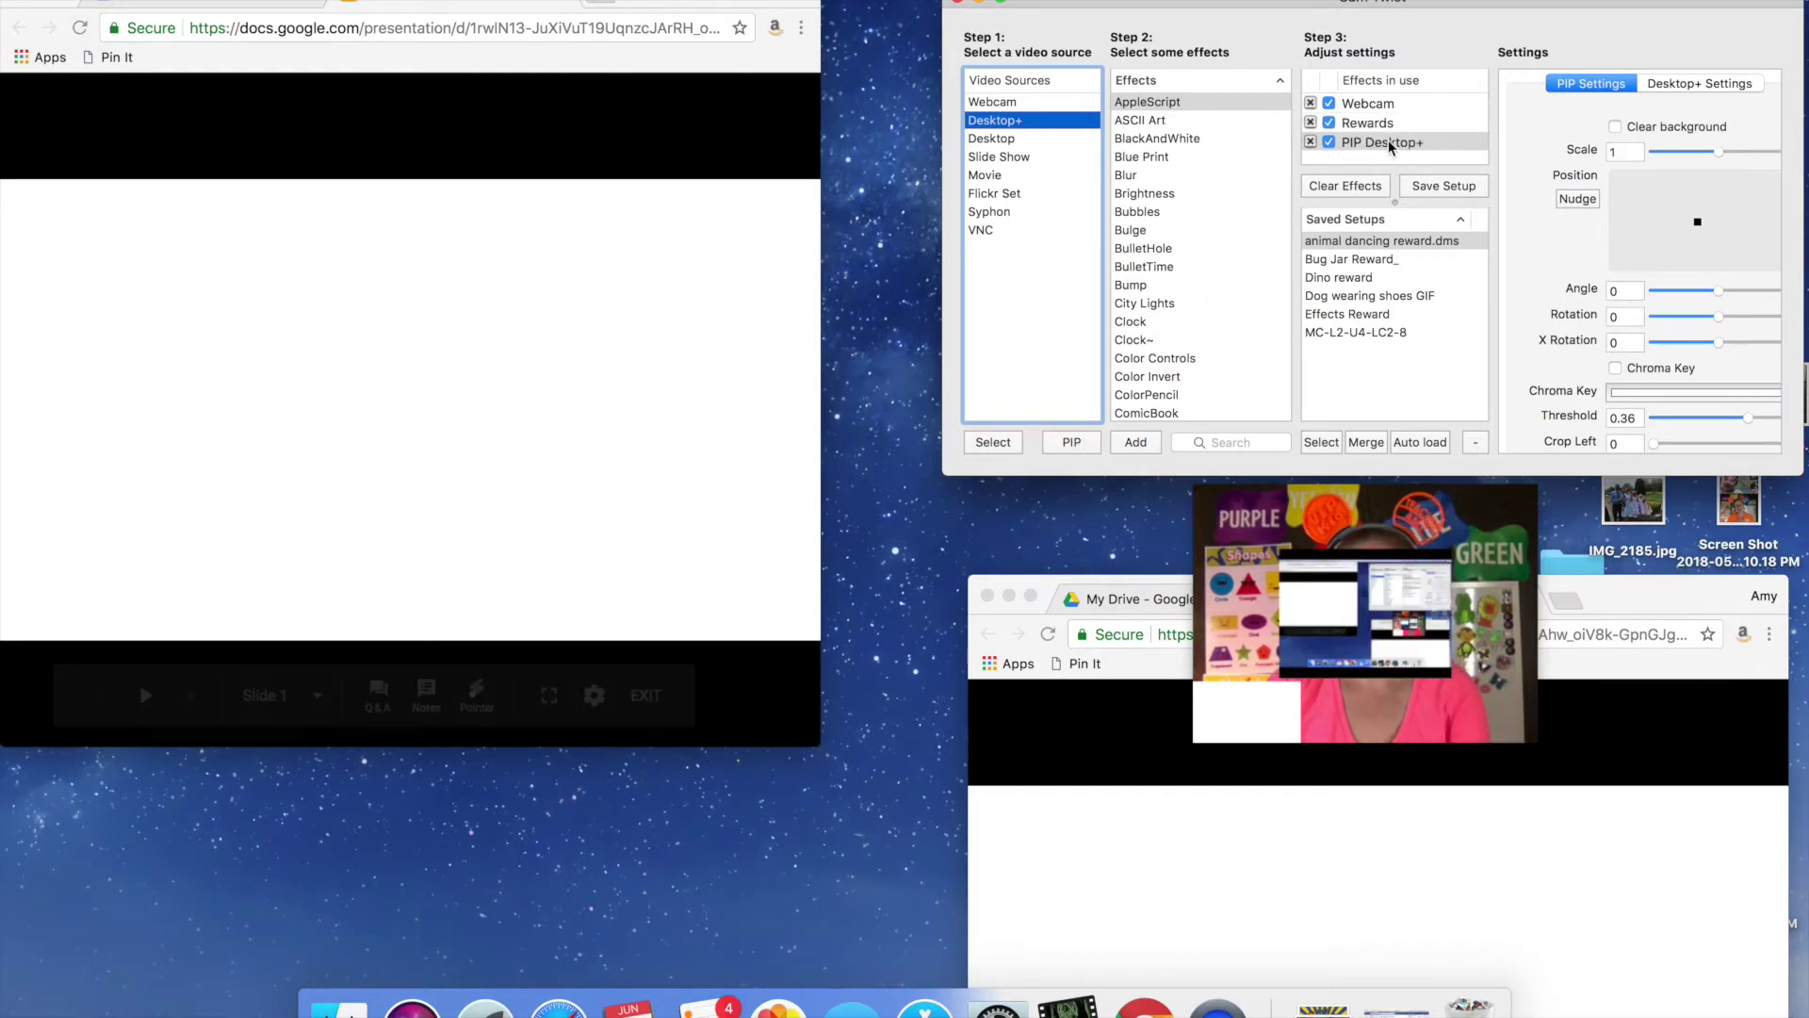
pyautogui.doubleClick(1388, 139)
pyautogui.write('Lessons')
pyautogui.press('Return')
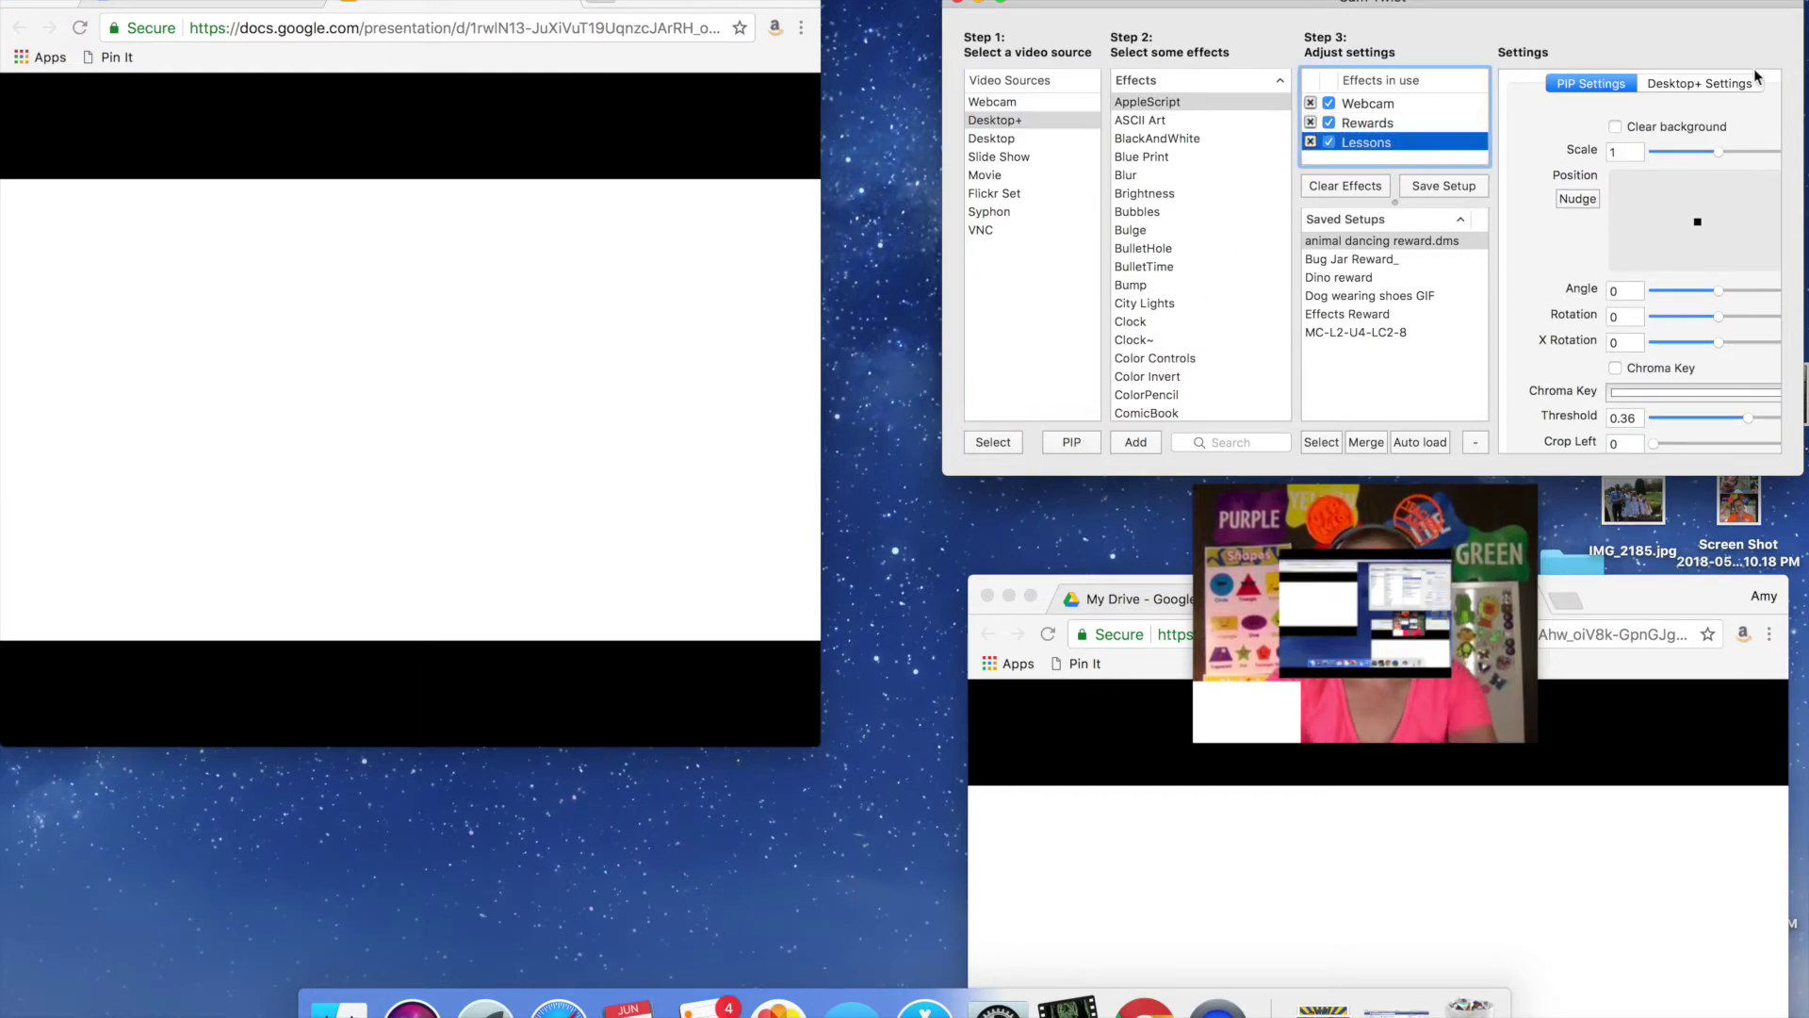
# - Confine the Lessons capture to the Blank Lessons Chrome window, cropped to the slide area
pyautogui.click(1719, 85)
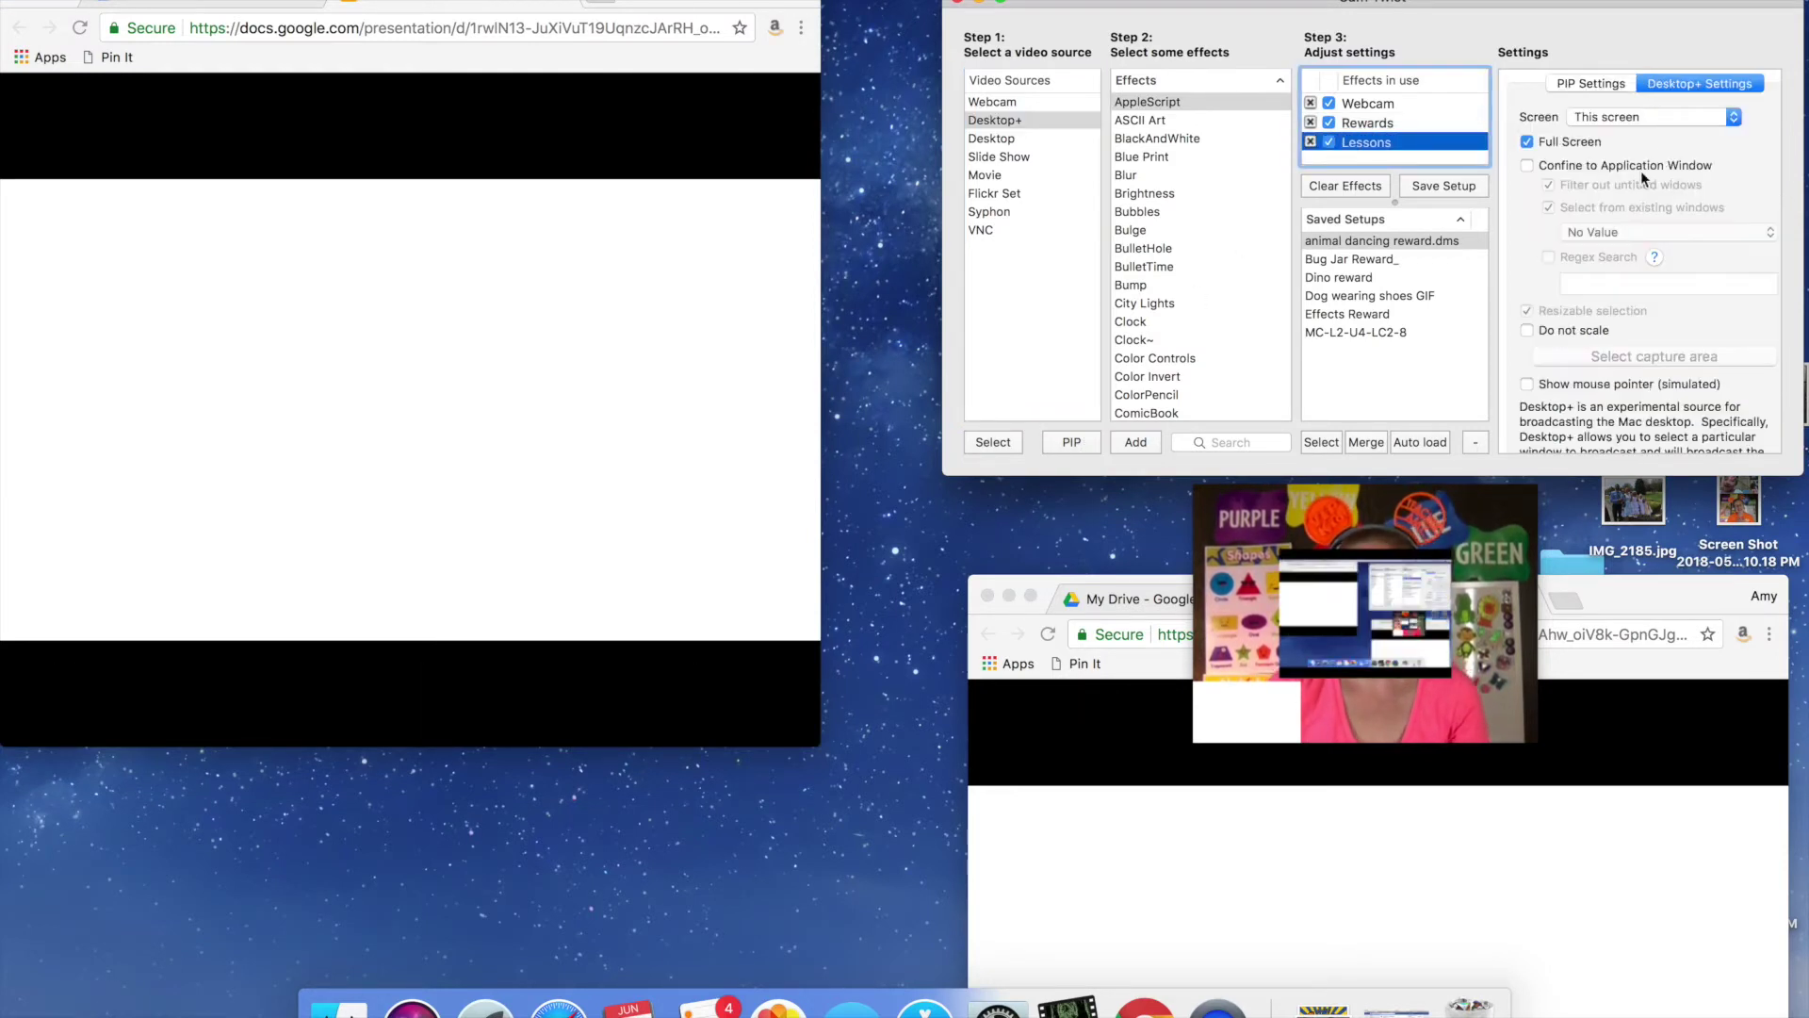
pyautogui.click(1526, 165)
pyautogui.click(1611, 231)
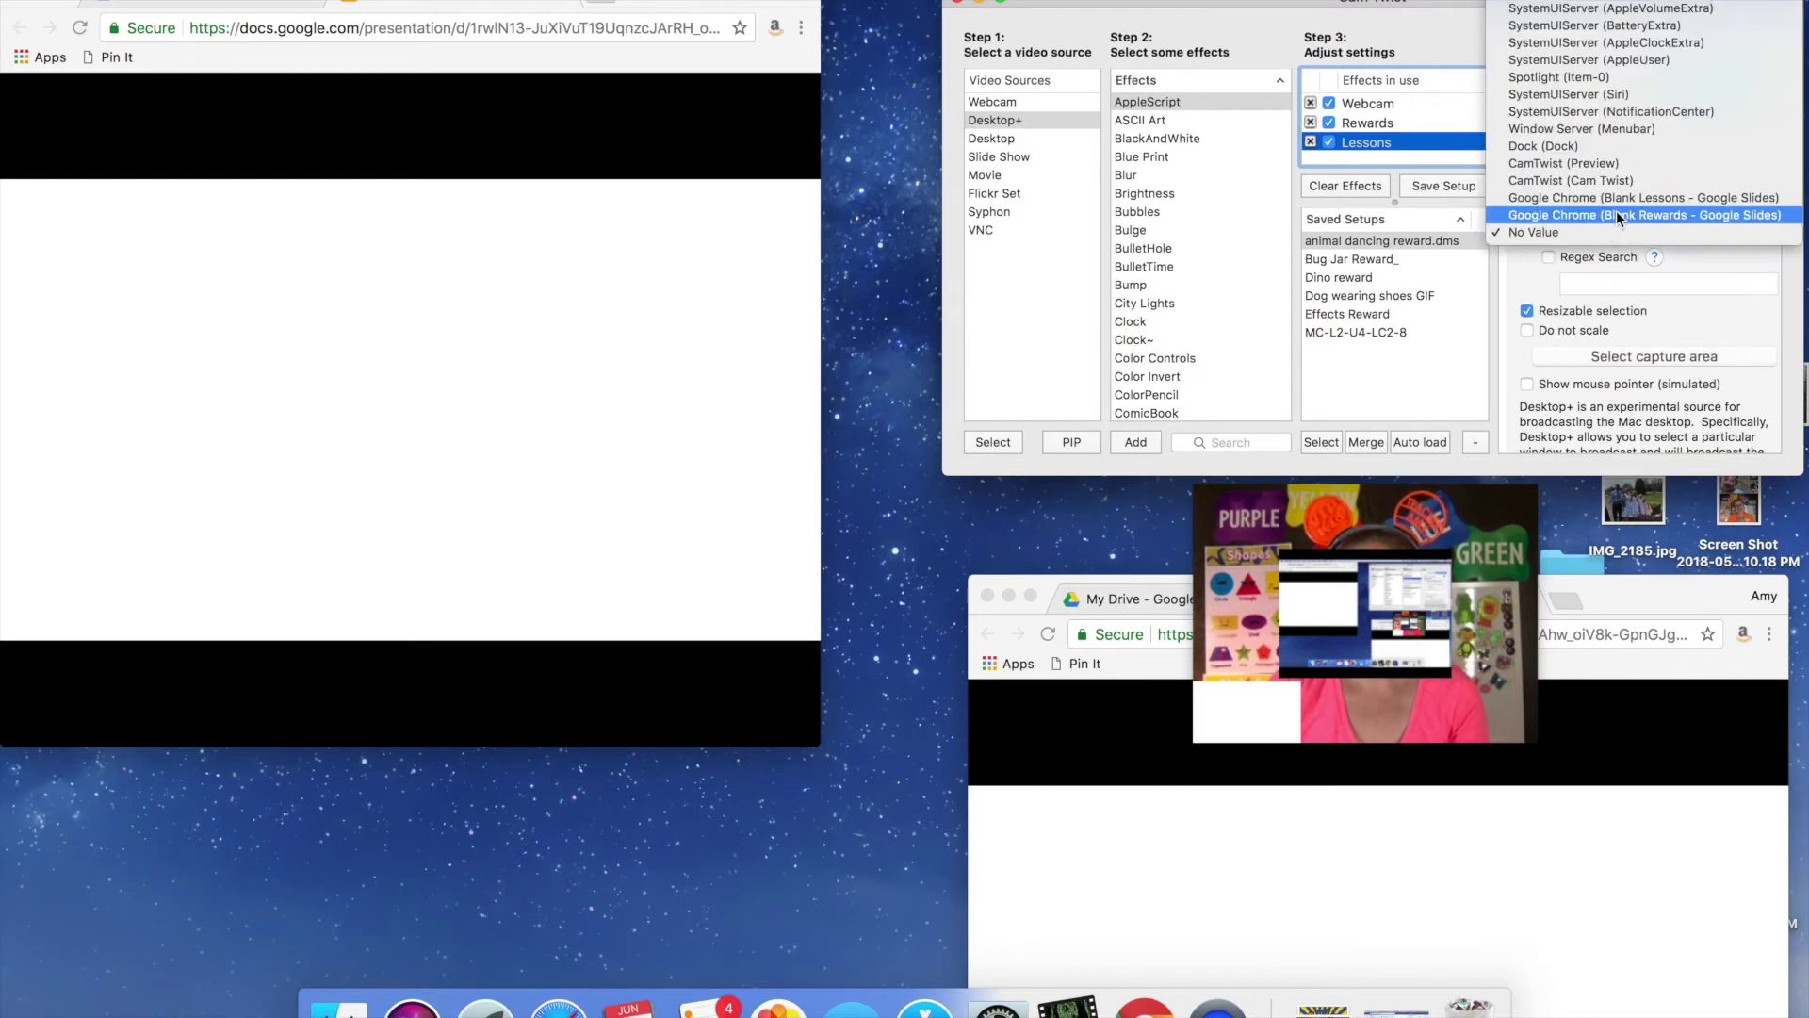
pyautogui.click(1625, 197)
pyautogui.click(1626, 356)
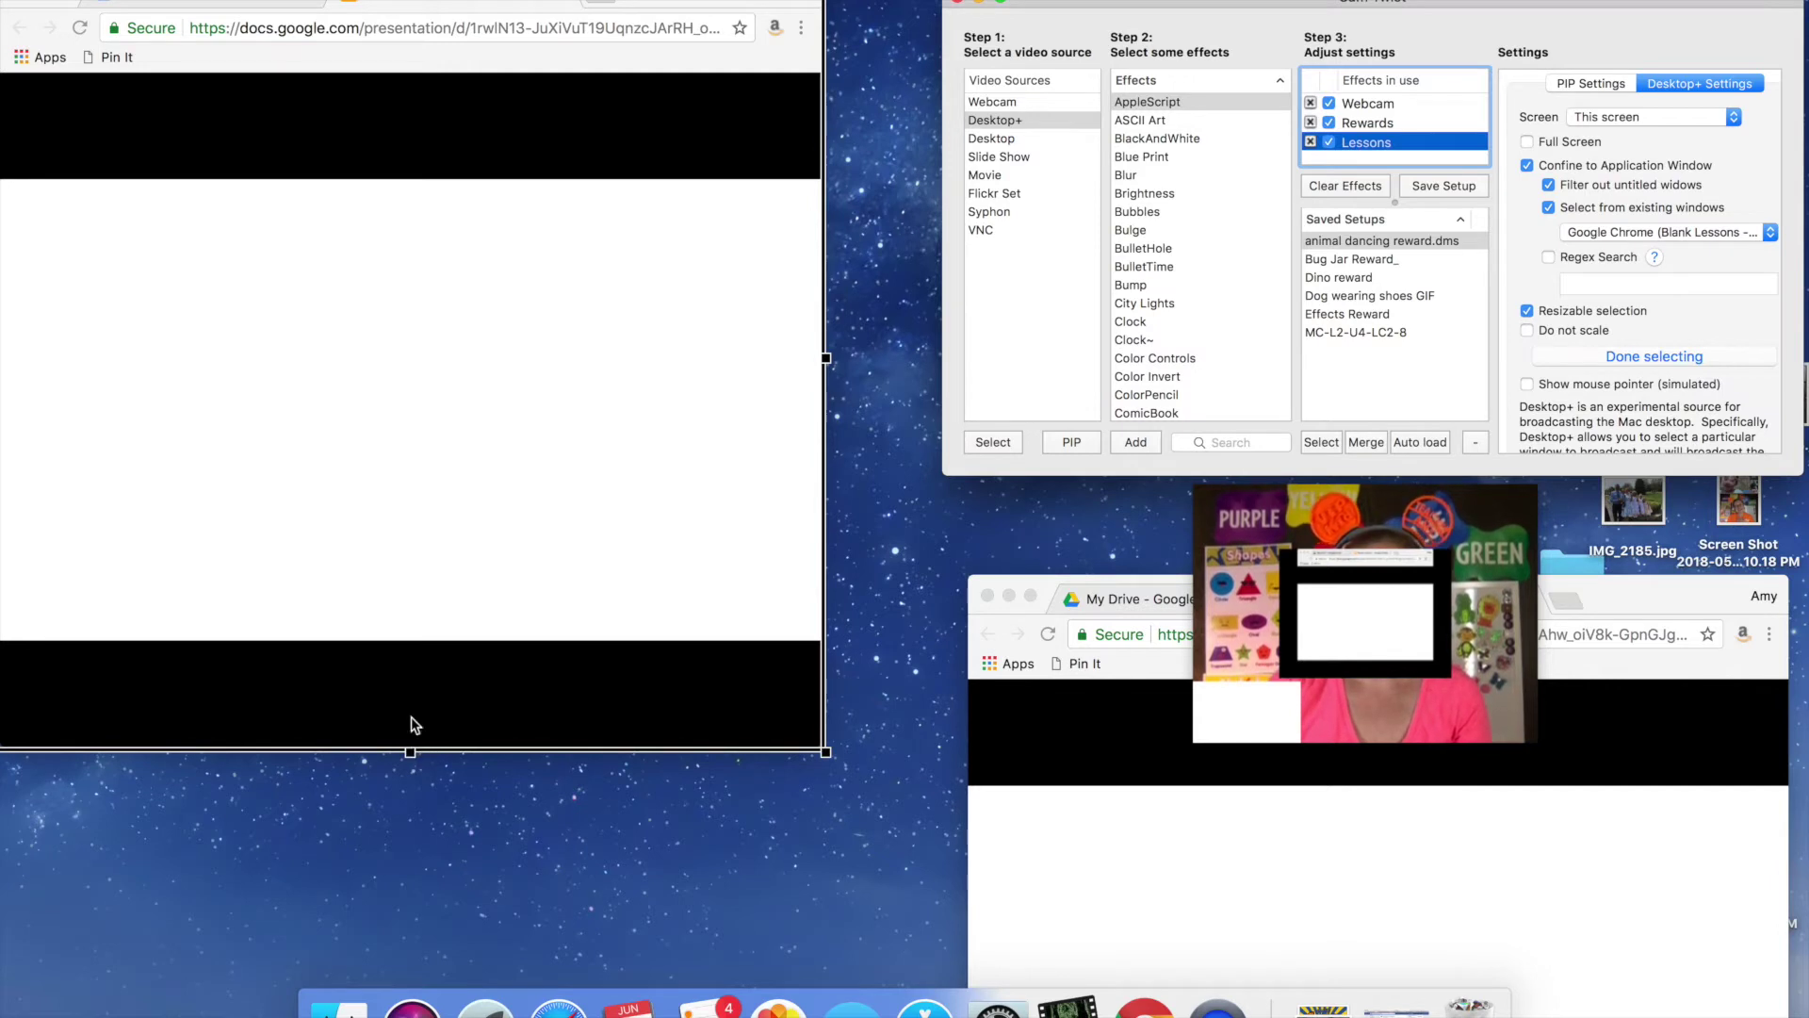
pyautogui.moveTo(411, 750); pyautogui.dragTo(408, 644)
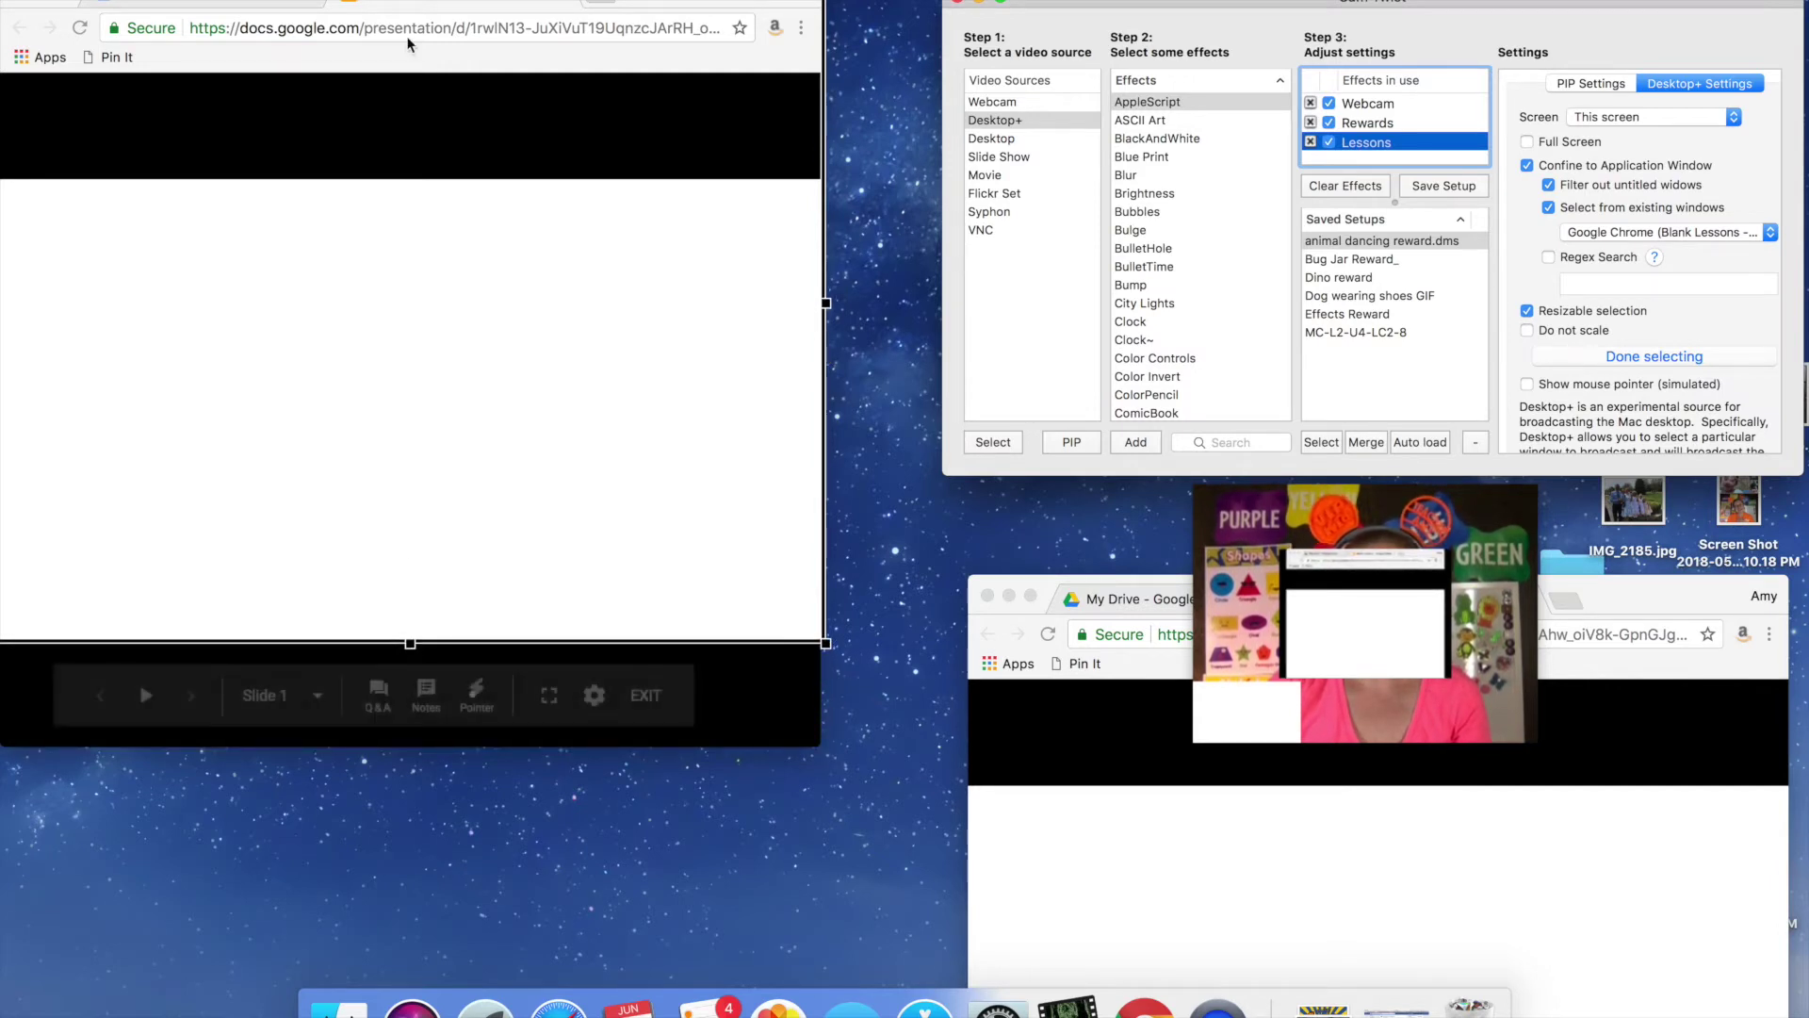
pyautogui.moveTo(408, 47); pyautogui.dragTo(403, 179)
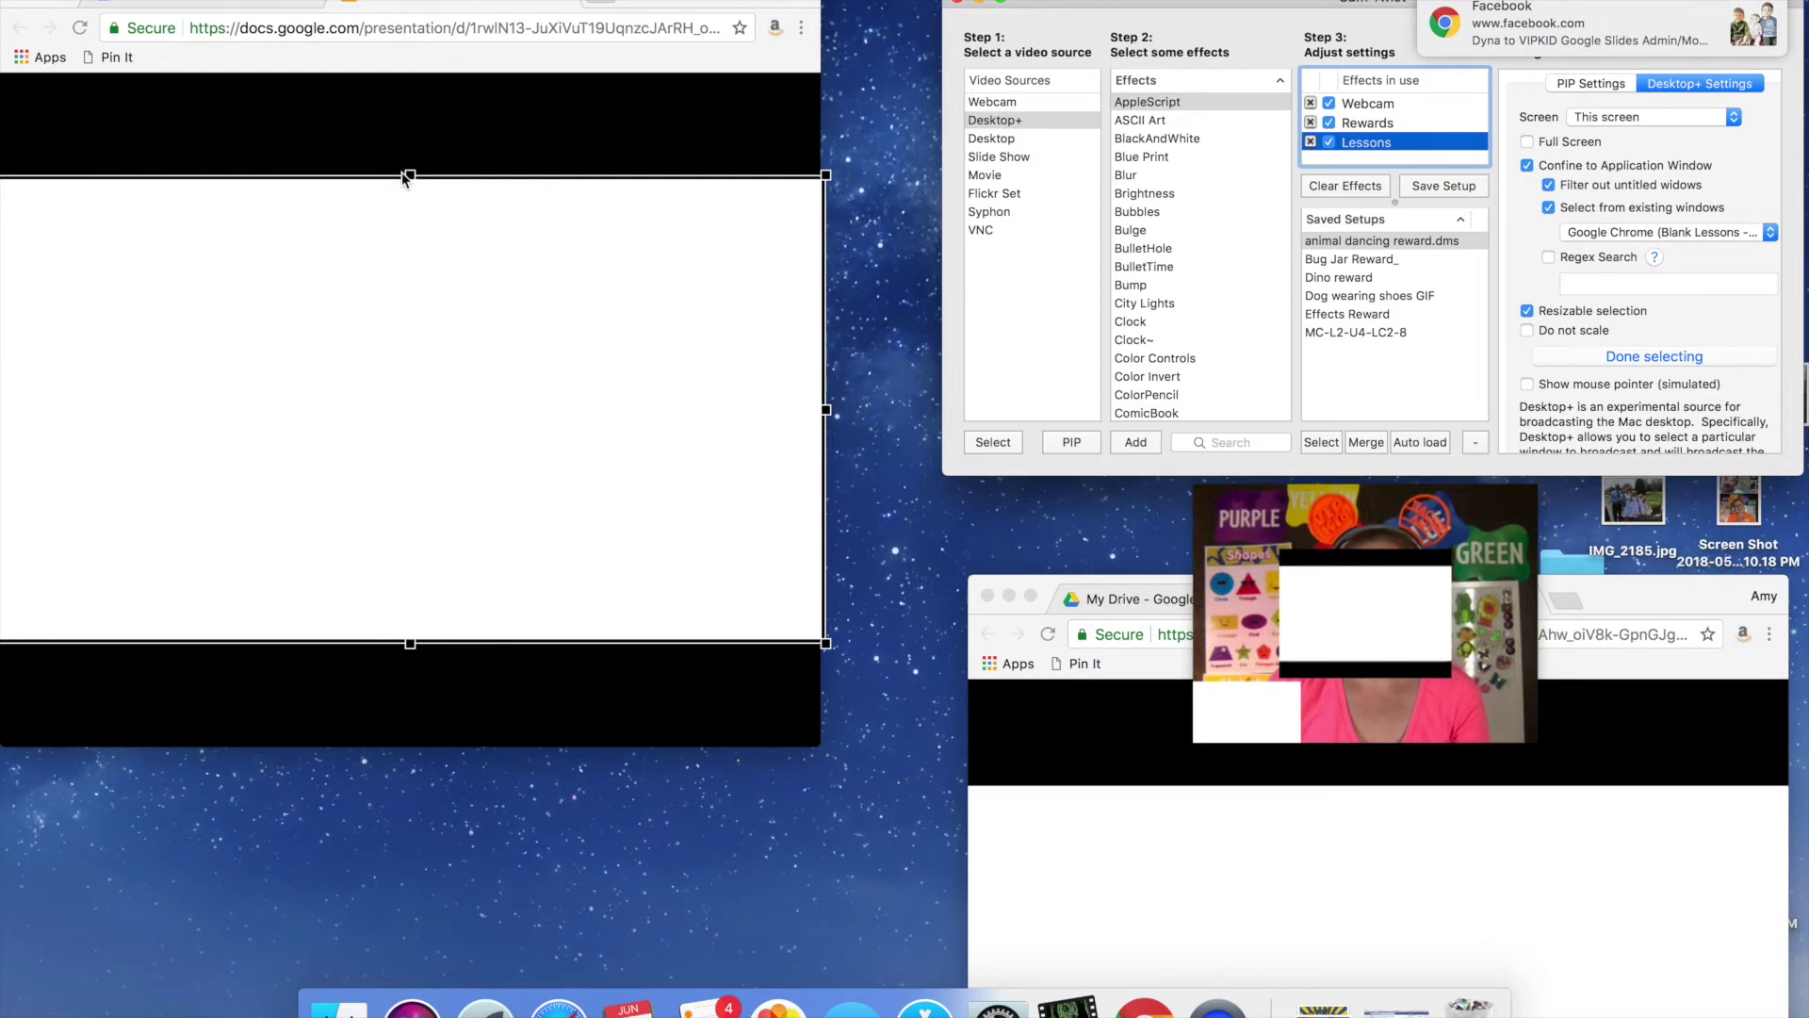
pyautogui.click(1672, 363)
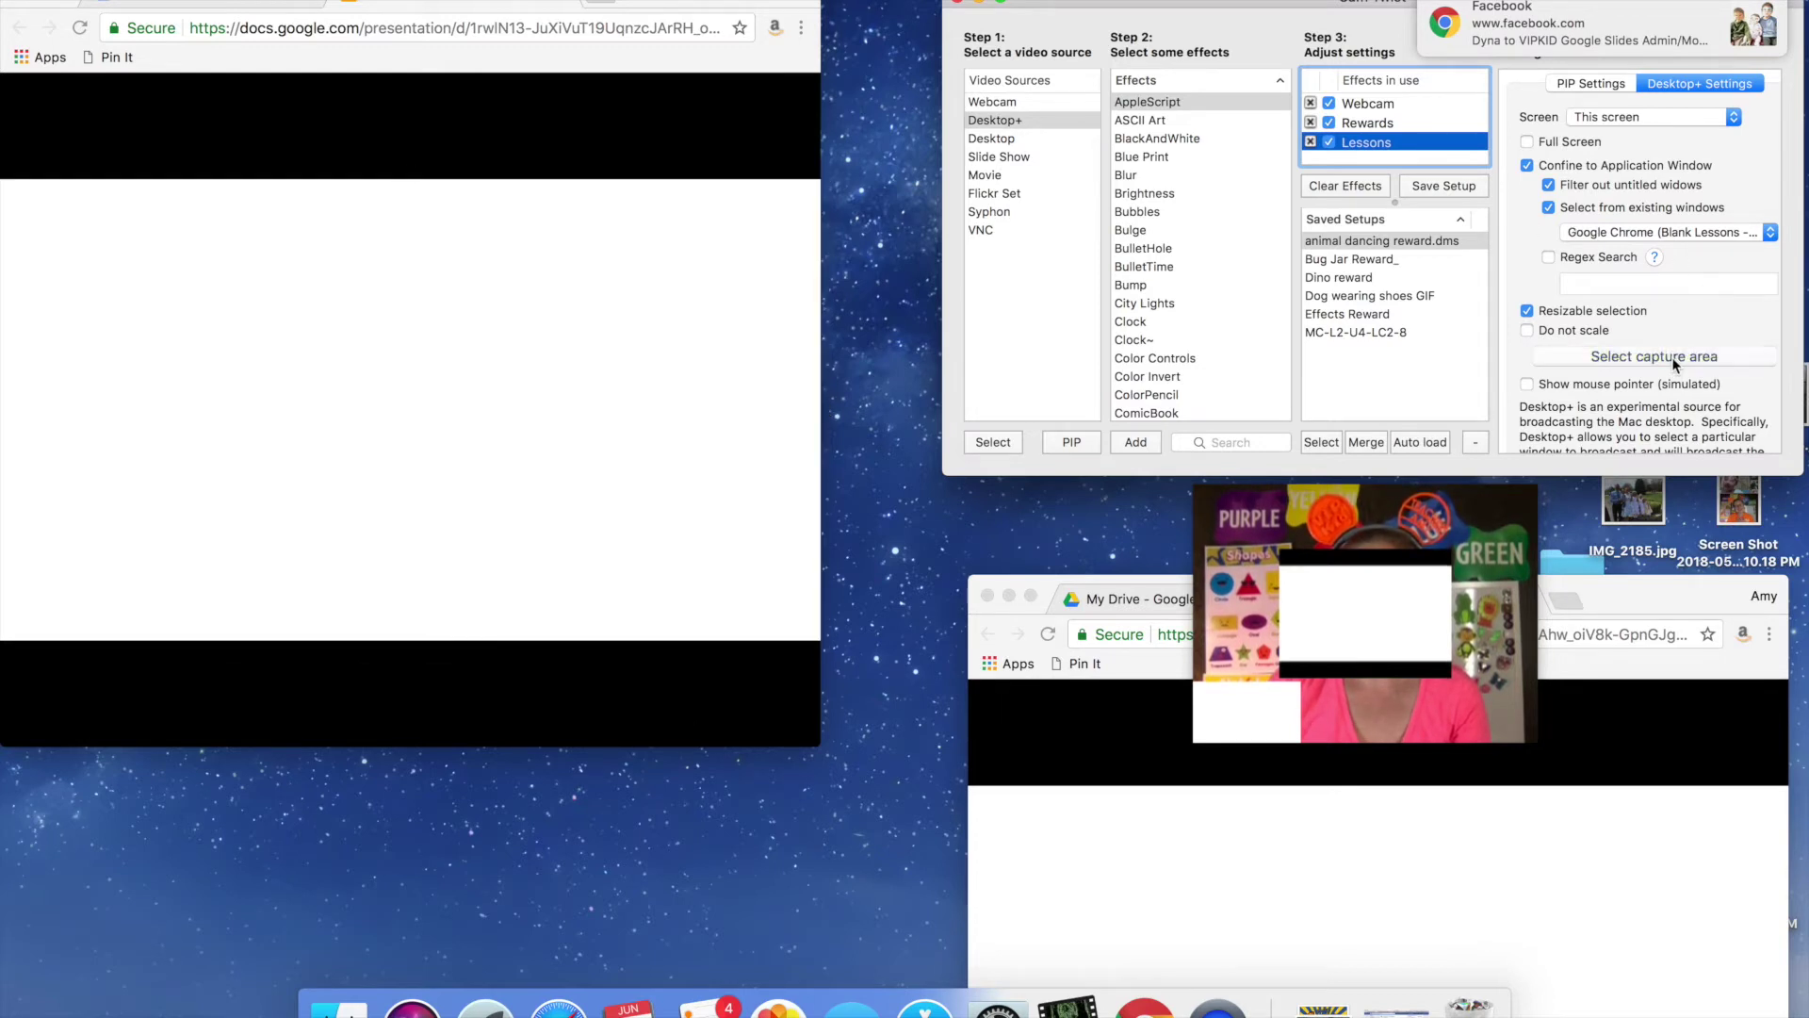
# - Give Lessons a clear background and 1.8 scale, then switch off both Lessons and Rewards
pyautogui.click(1593, 84)
pyautogui.click(1614, 122)
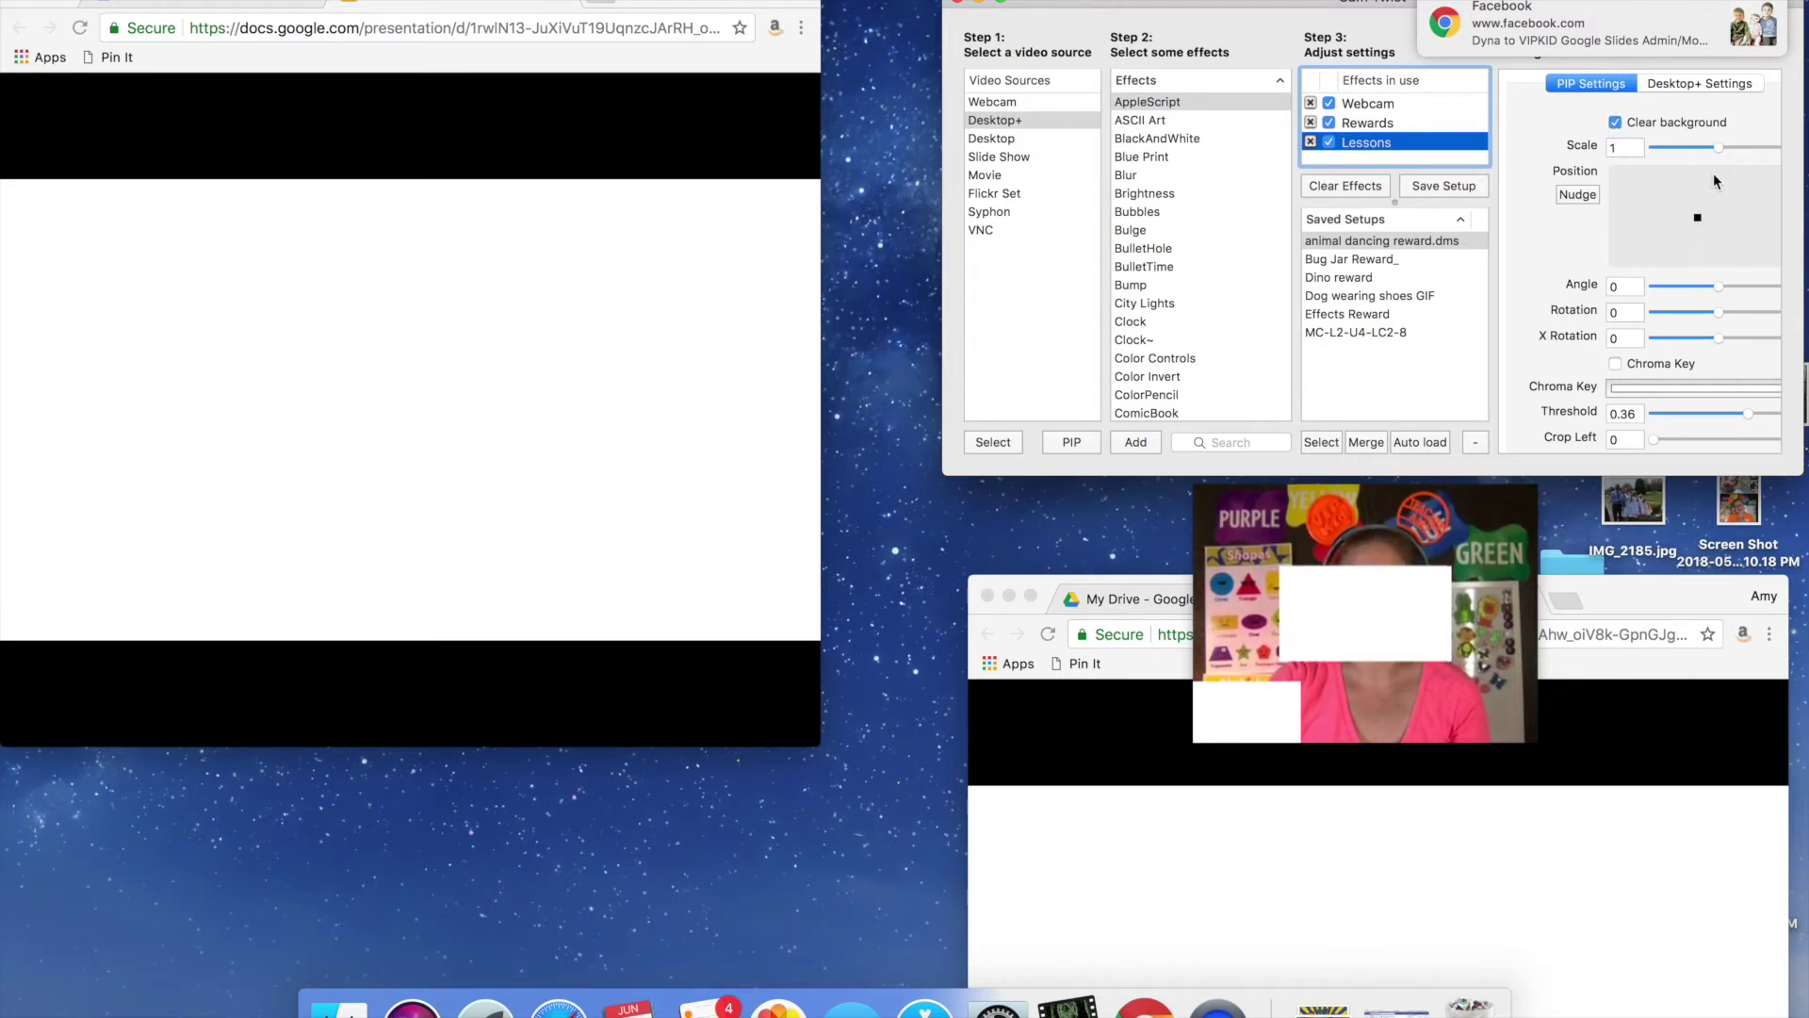
pyautogui.moveTo(1732, 149); pyautogui.dragTo(1775, 163)
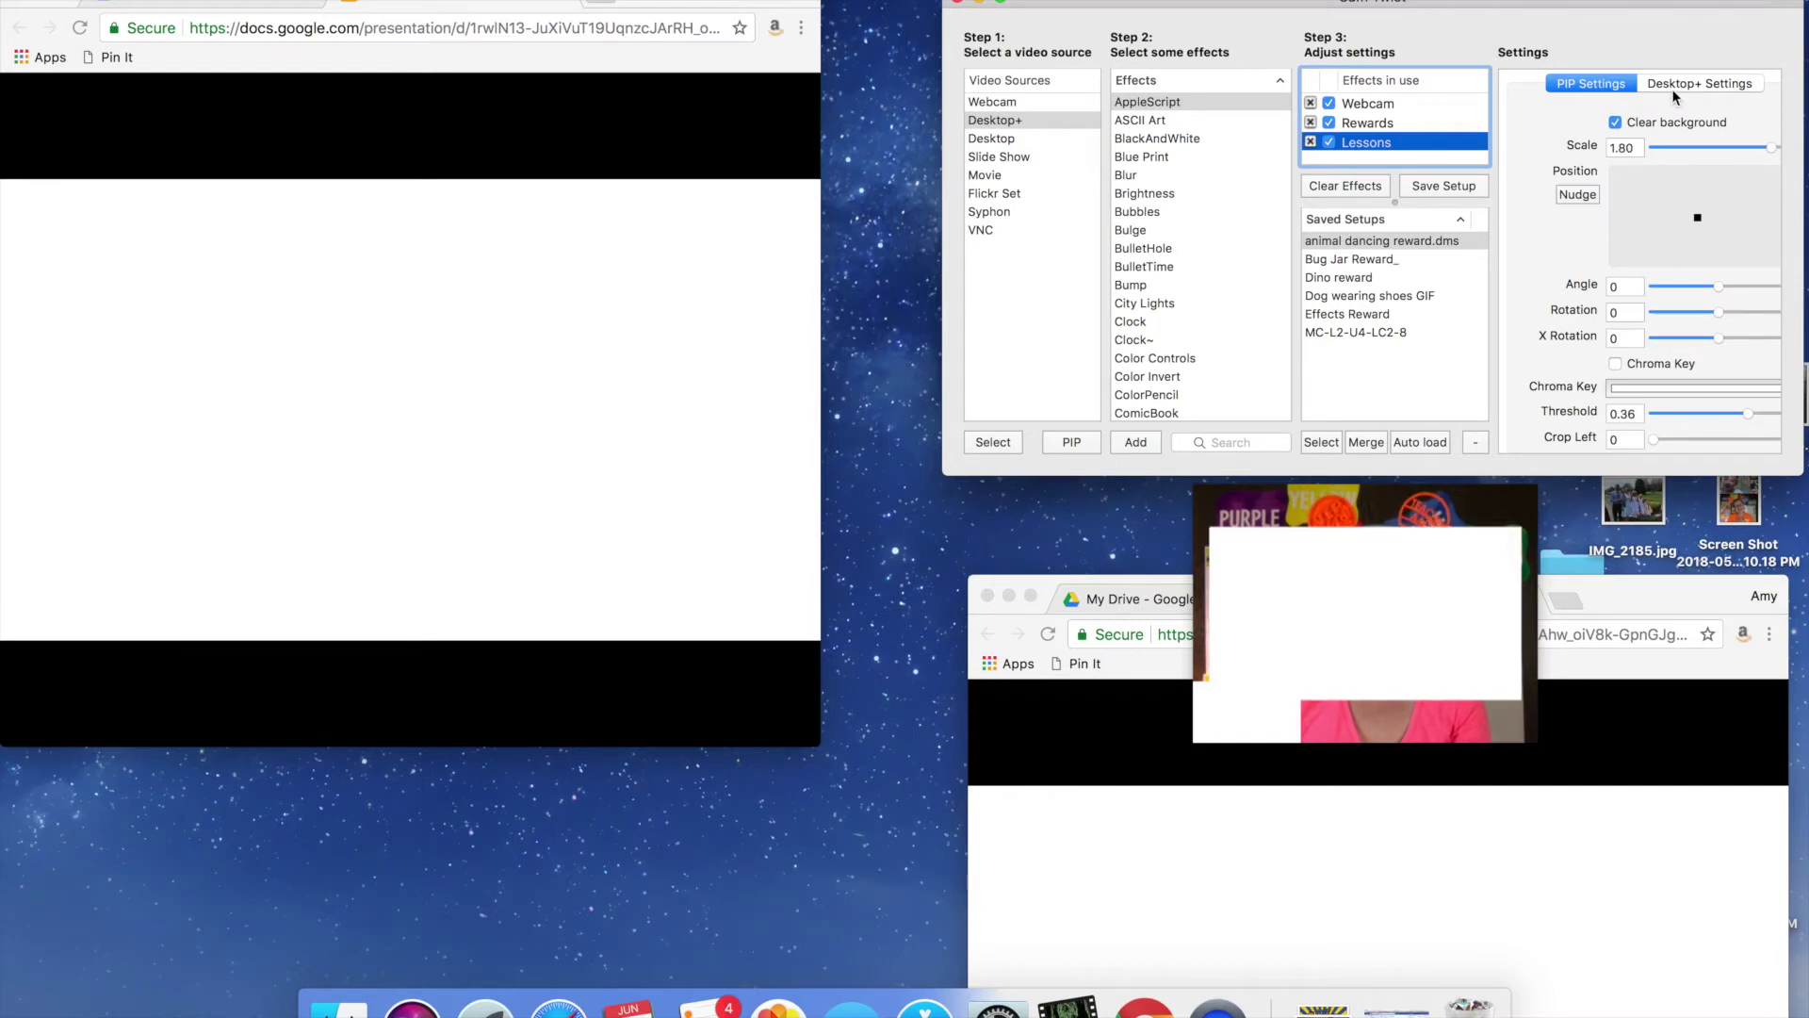
pyautogui.click(1331, 141)
pyautogui.click(1330, 124)
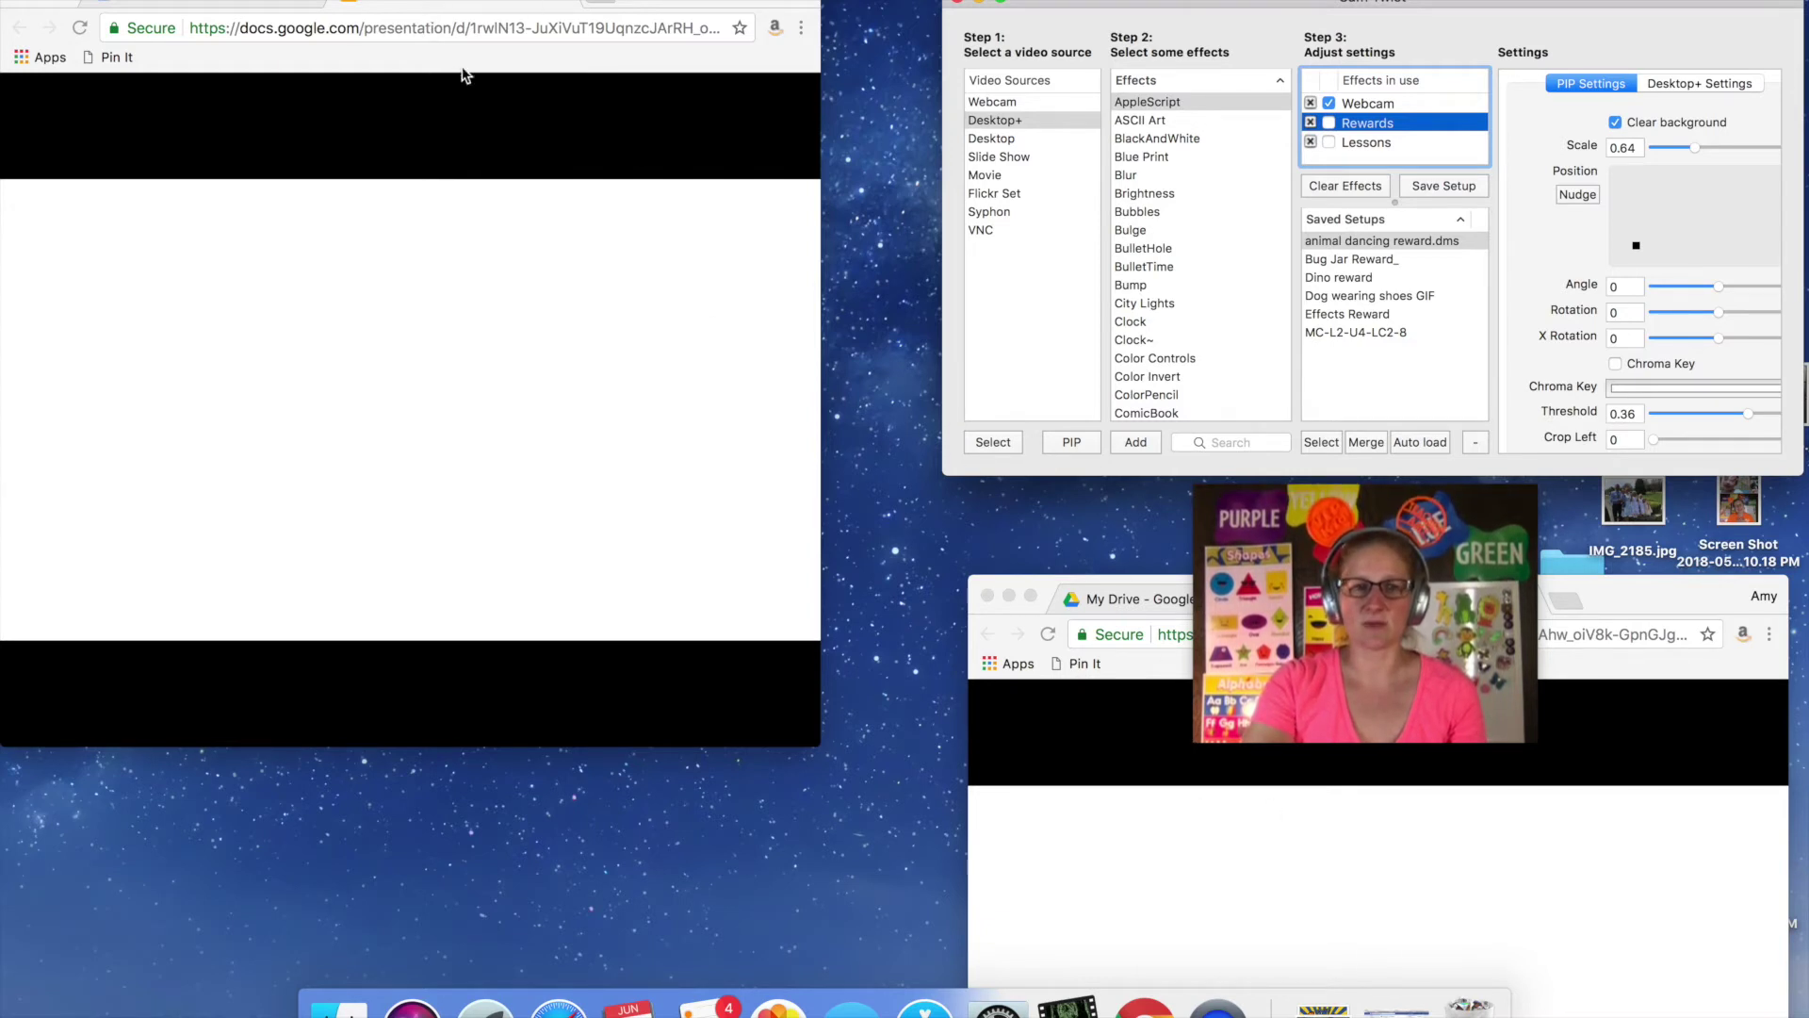
# - Save the current CamTwist setup under the name 'Daily'
pyautogui.click(1438, 185)
pyautogui.moveTo(1538, 43); pyautogui.dragTo(1364, 42)
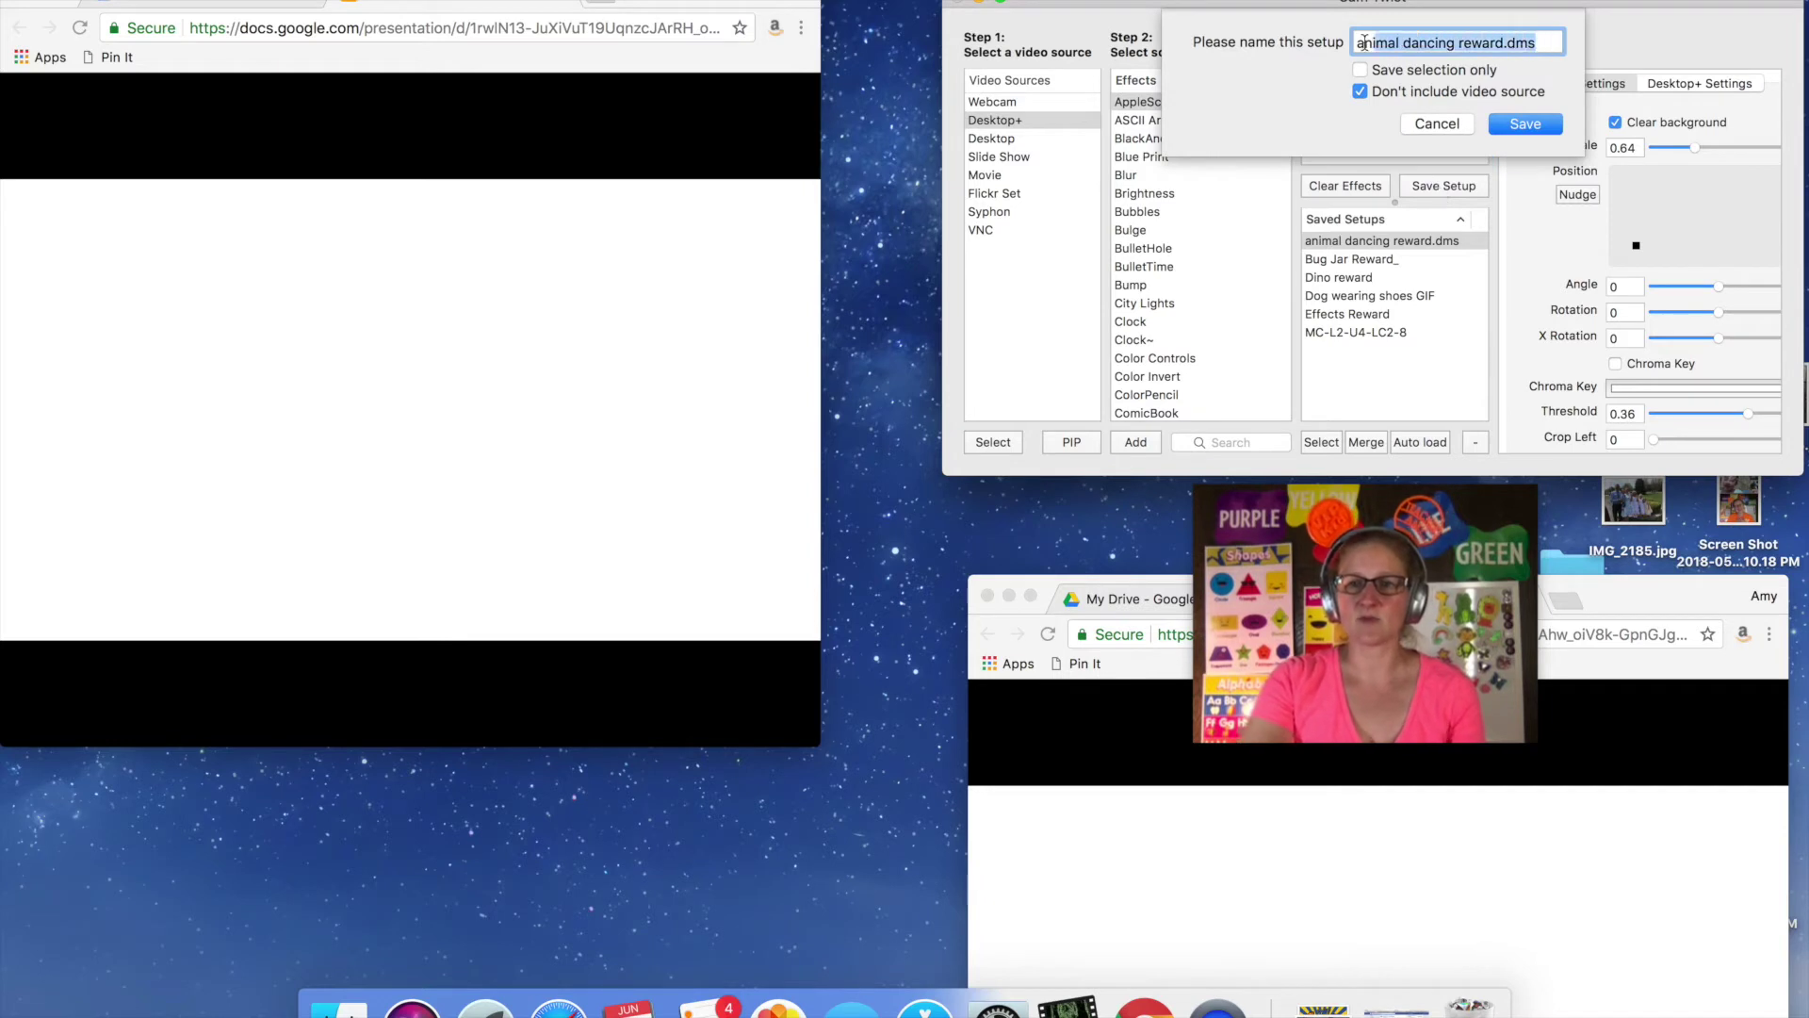
pyautogui.write('Daily')
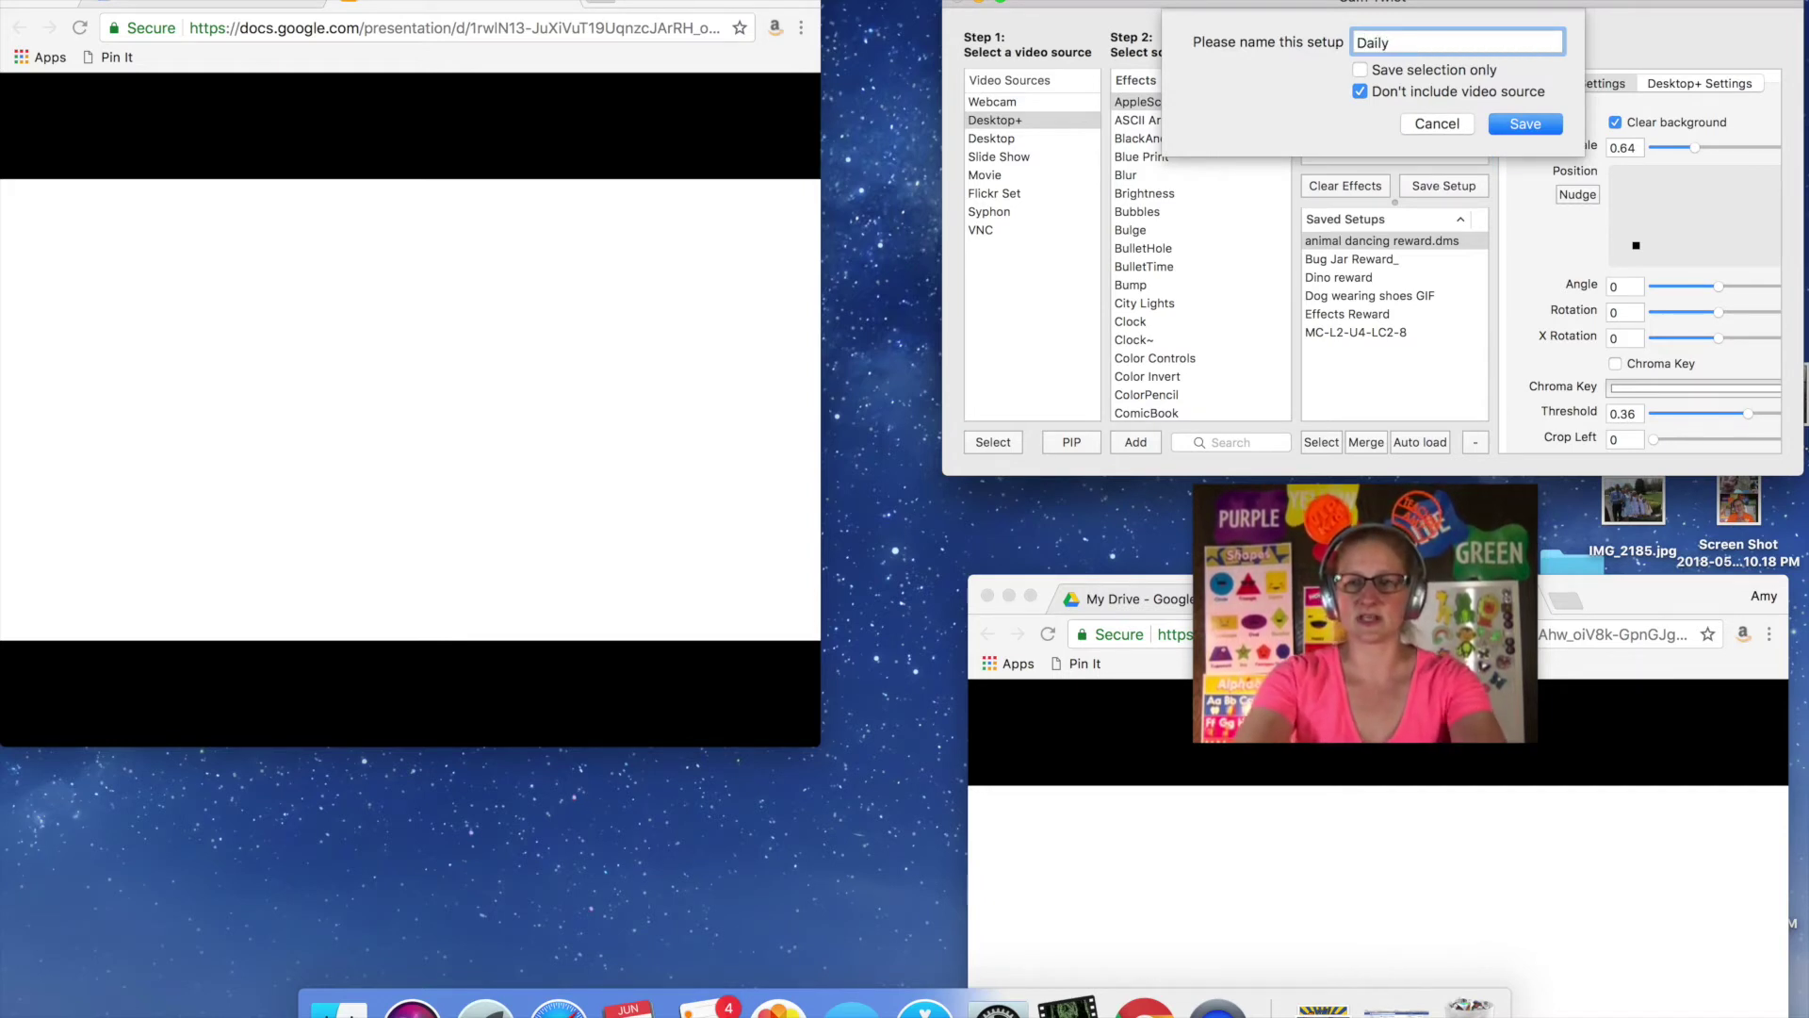
pyautogui.click(1528, 125)
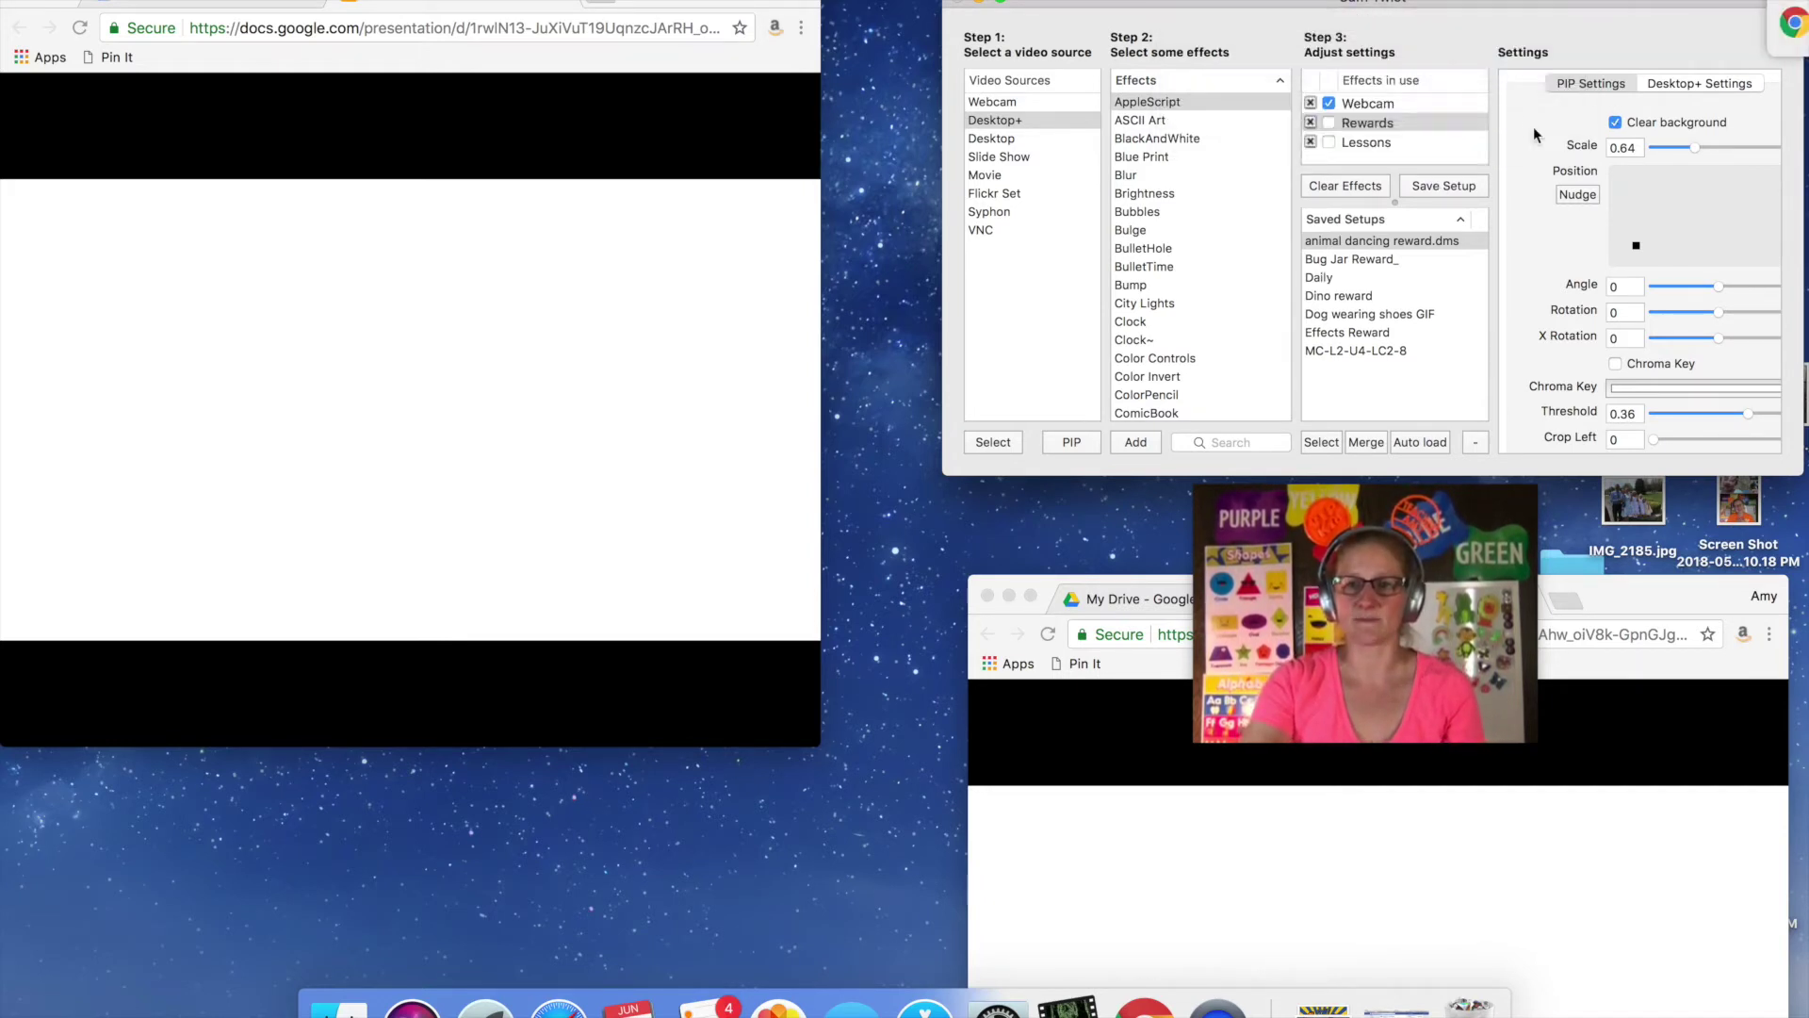
# - Clear the effects, test-load the Daily setup, then clear the effects again
pyautogui.click(1351, 184)
pyautogui.click(1327, 278)
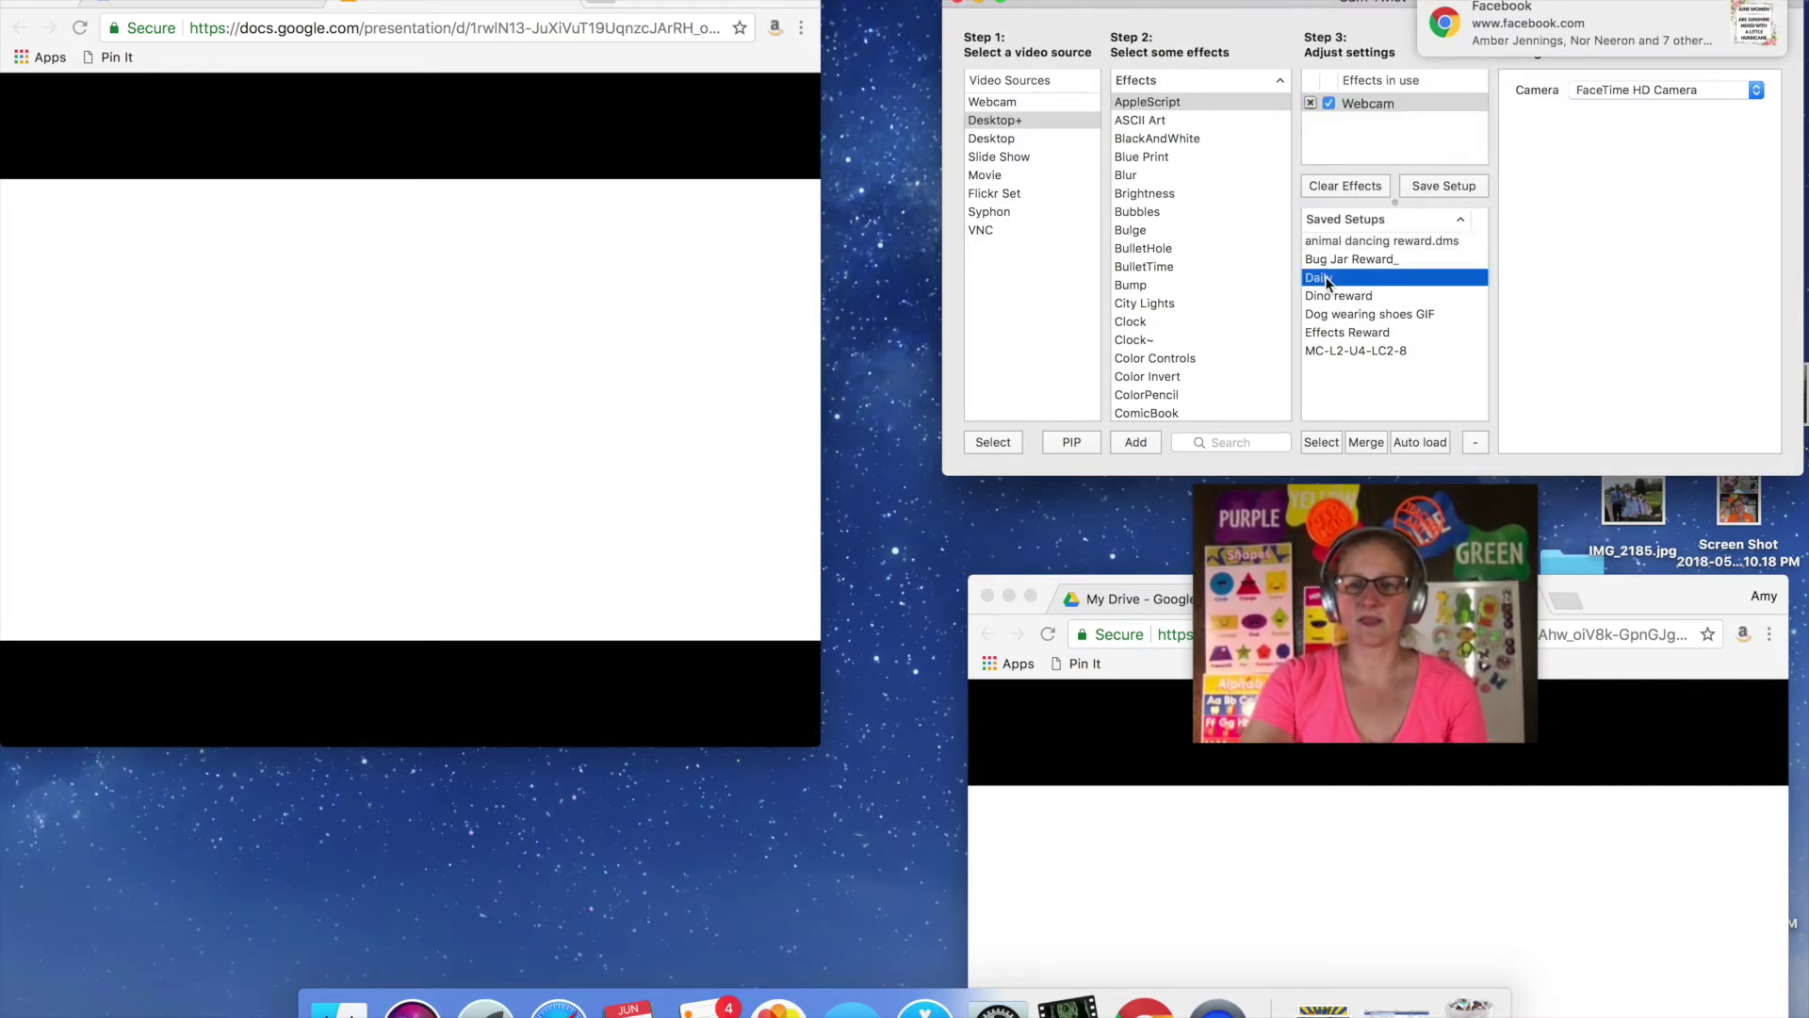
pyautogui.doubleClick(1326, 278)
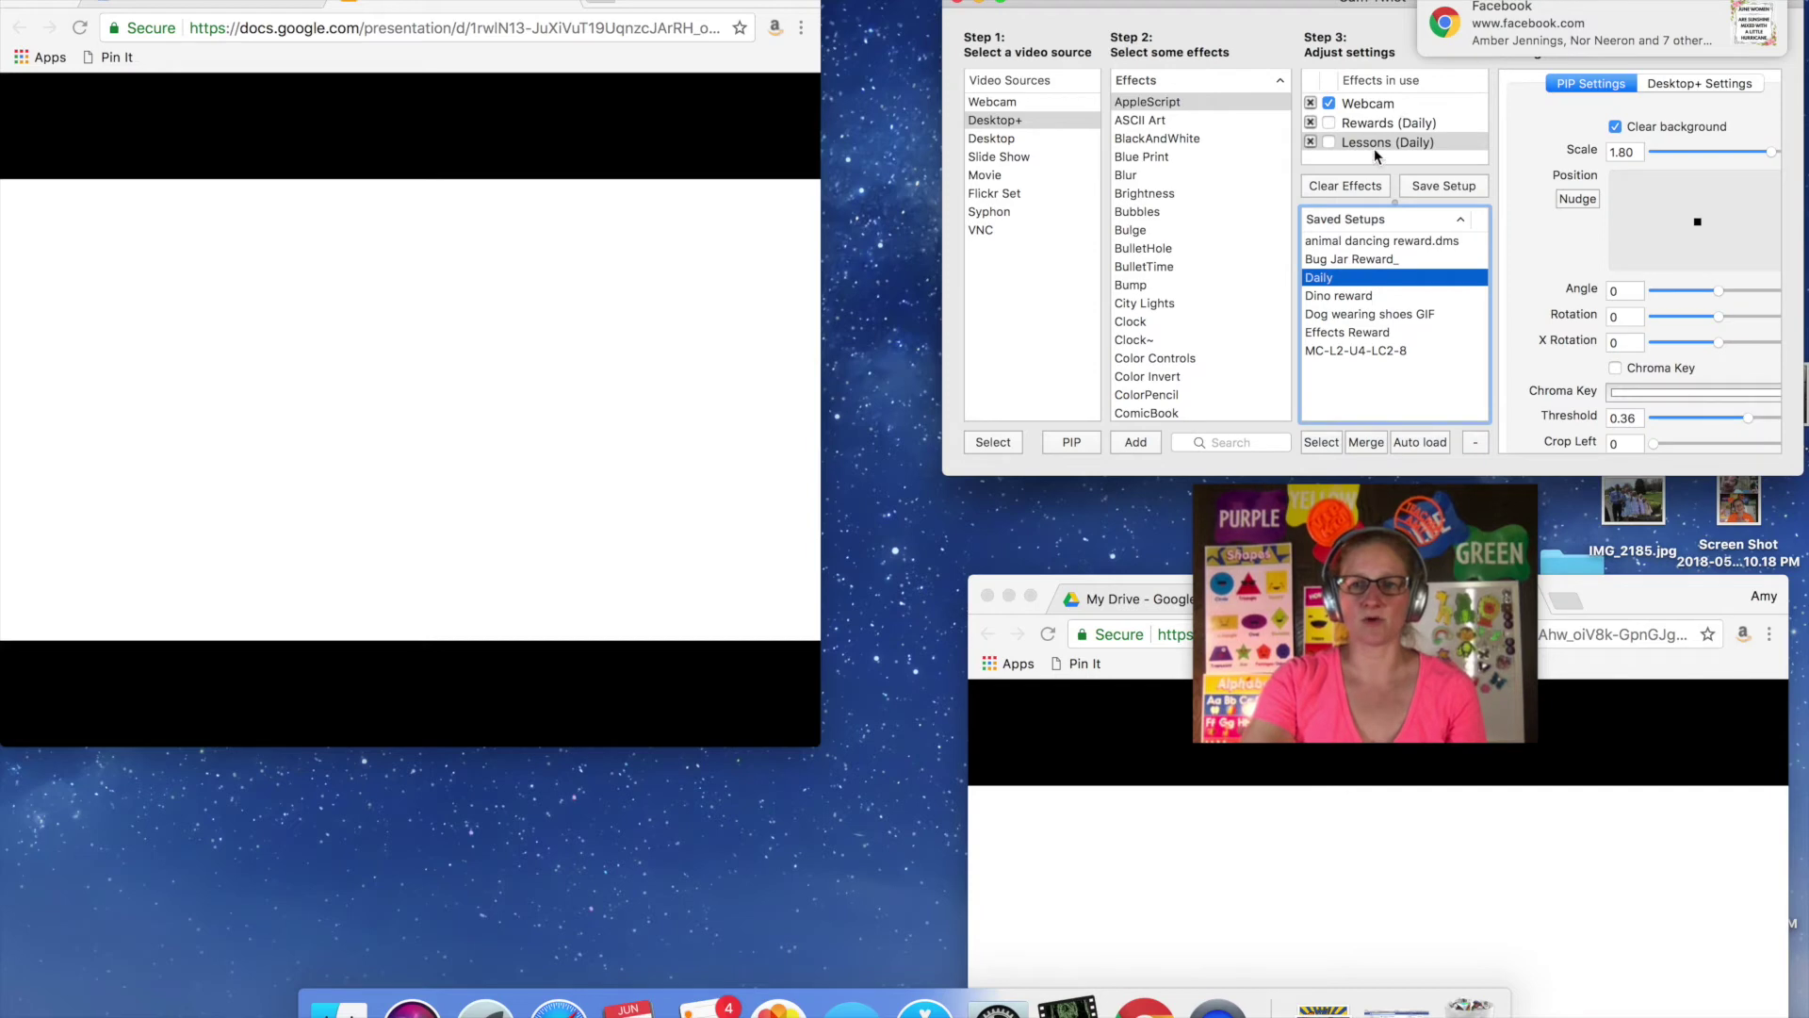
pyautogui.click(1366, 188)
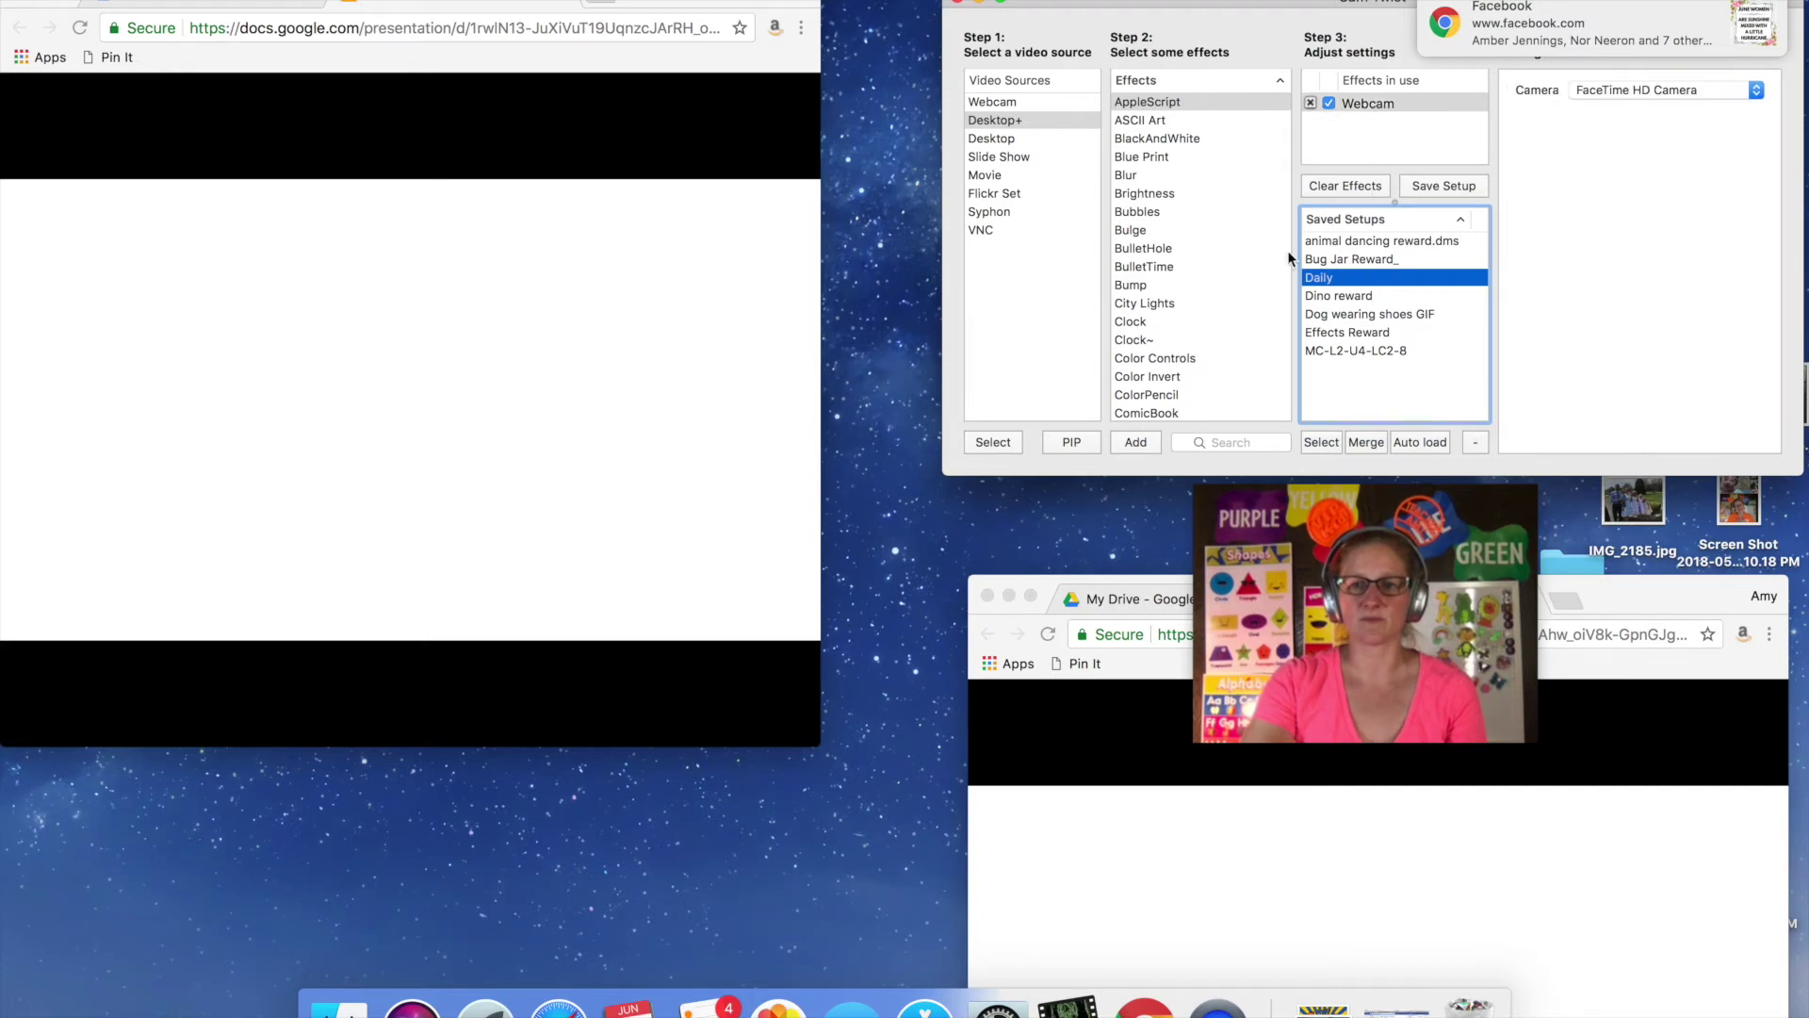
# - Close the My Drive and slideshow Chrome windows and reload the Daily setup
pyautogui.click(988, 596)
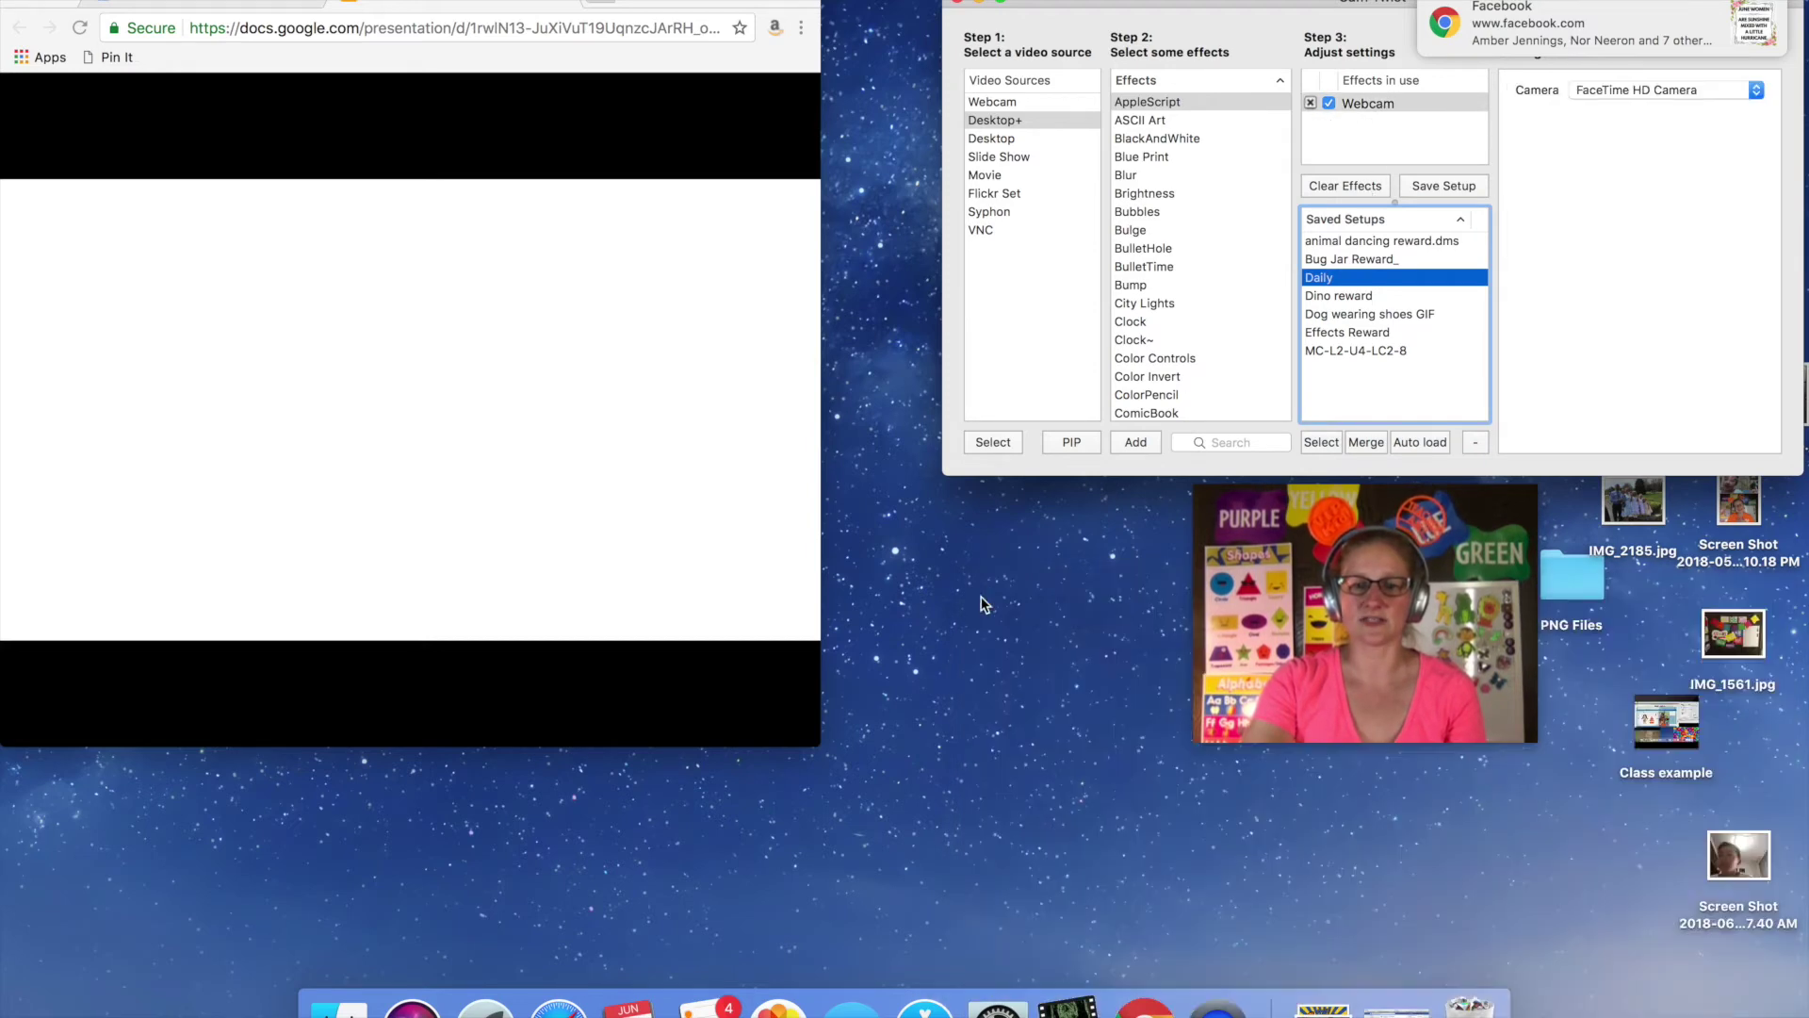
pyautogui.click(23, 2)
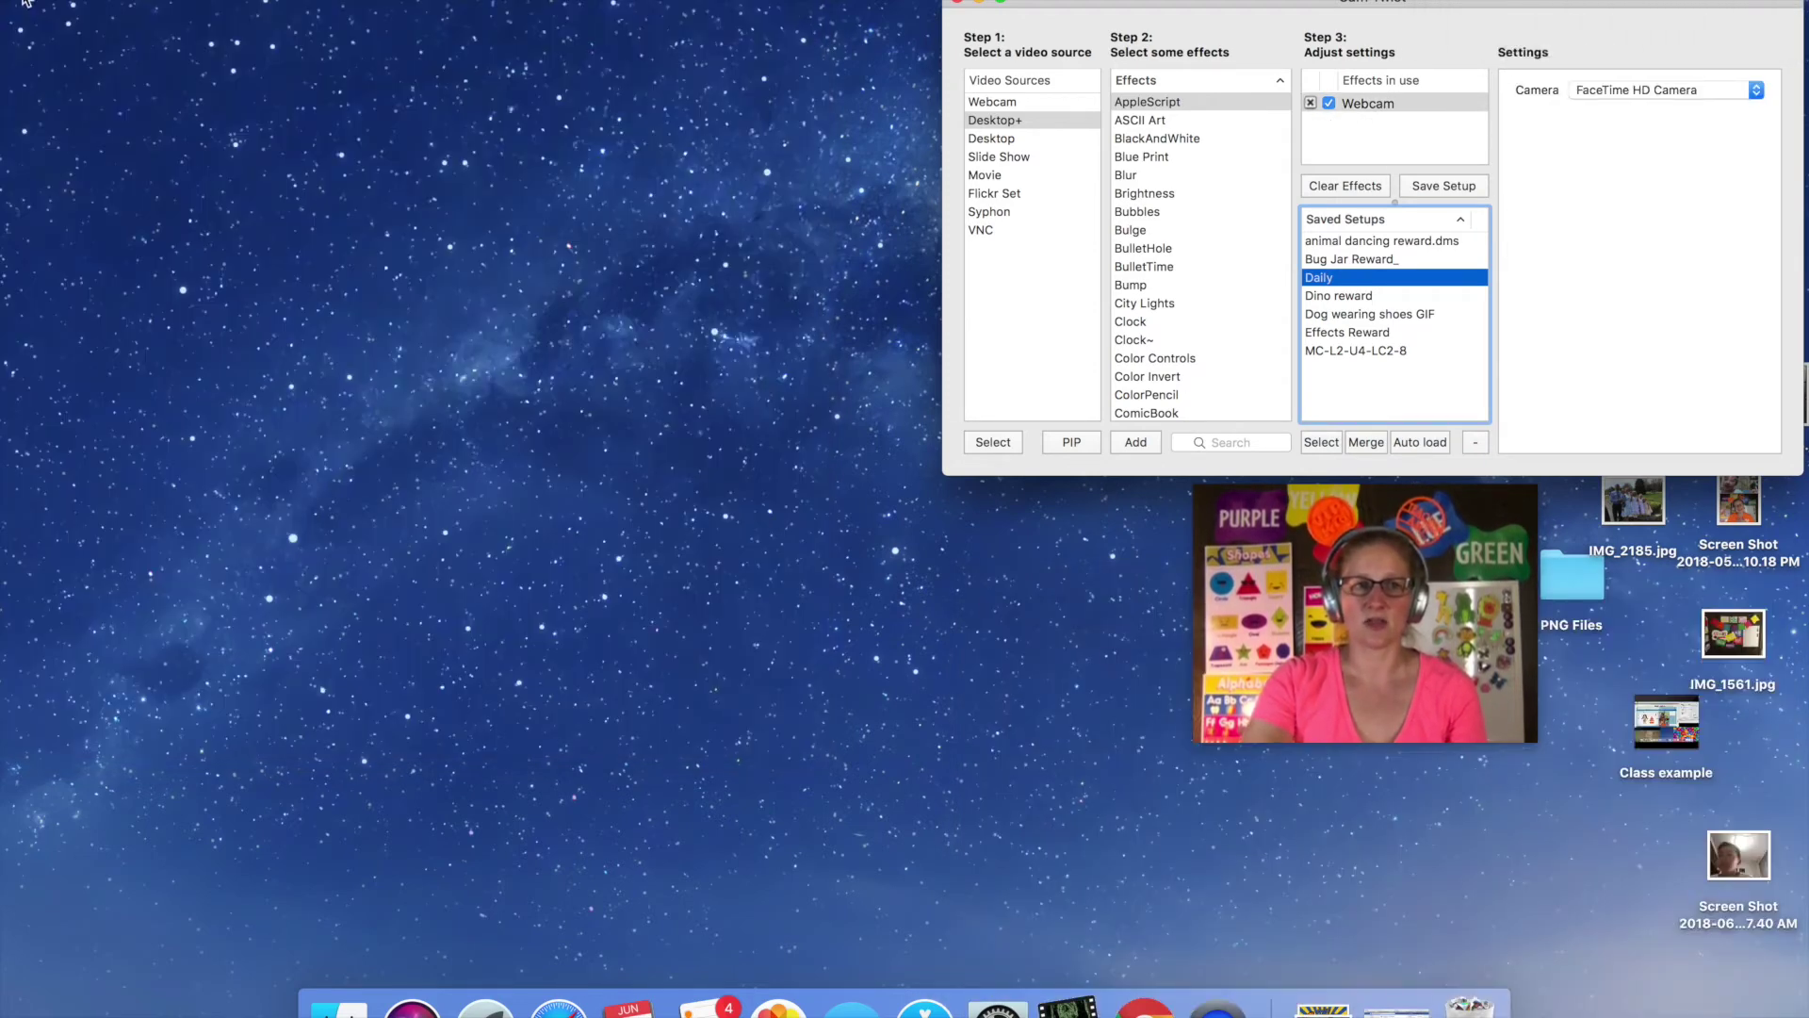
pyautogui.doubleClick(1332, 279)
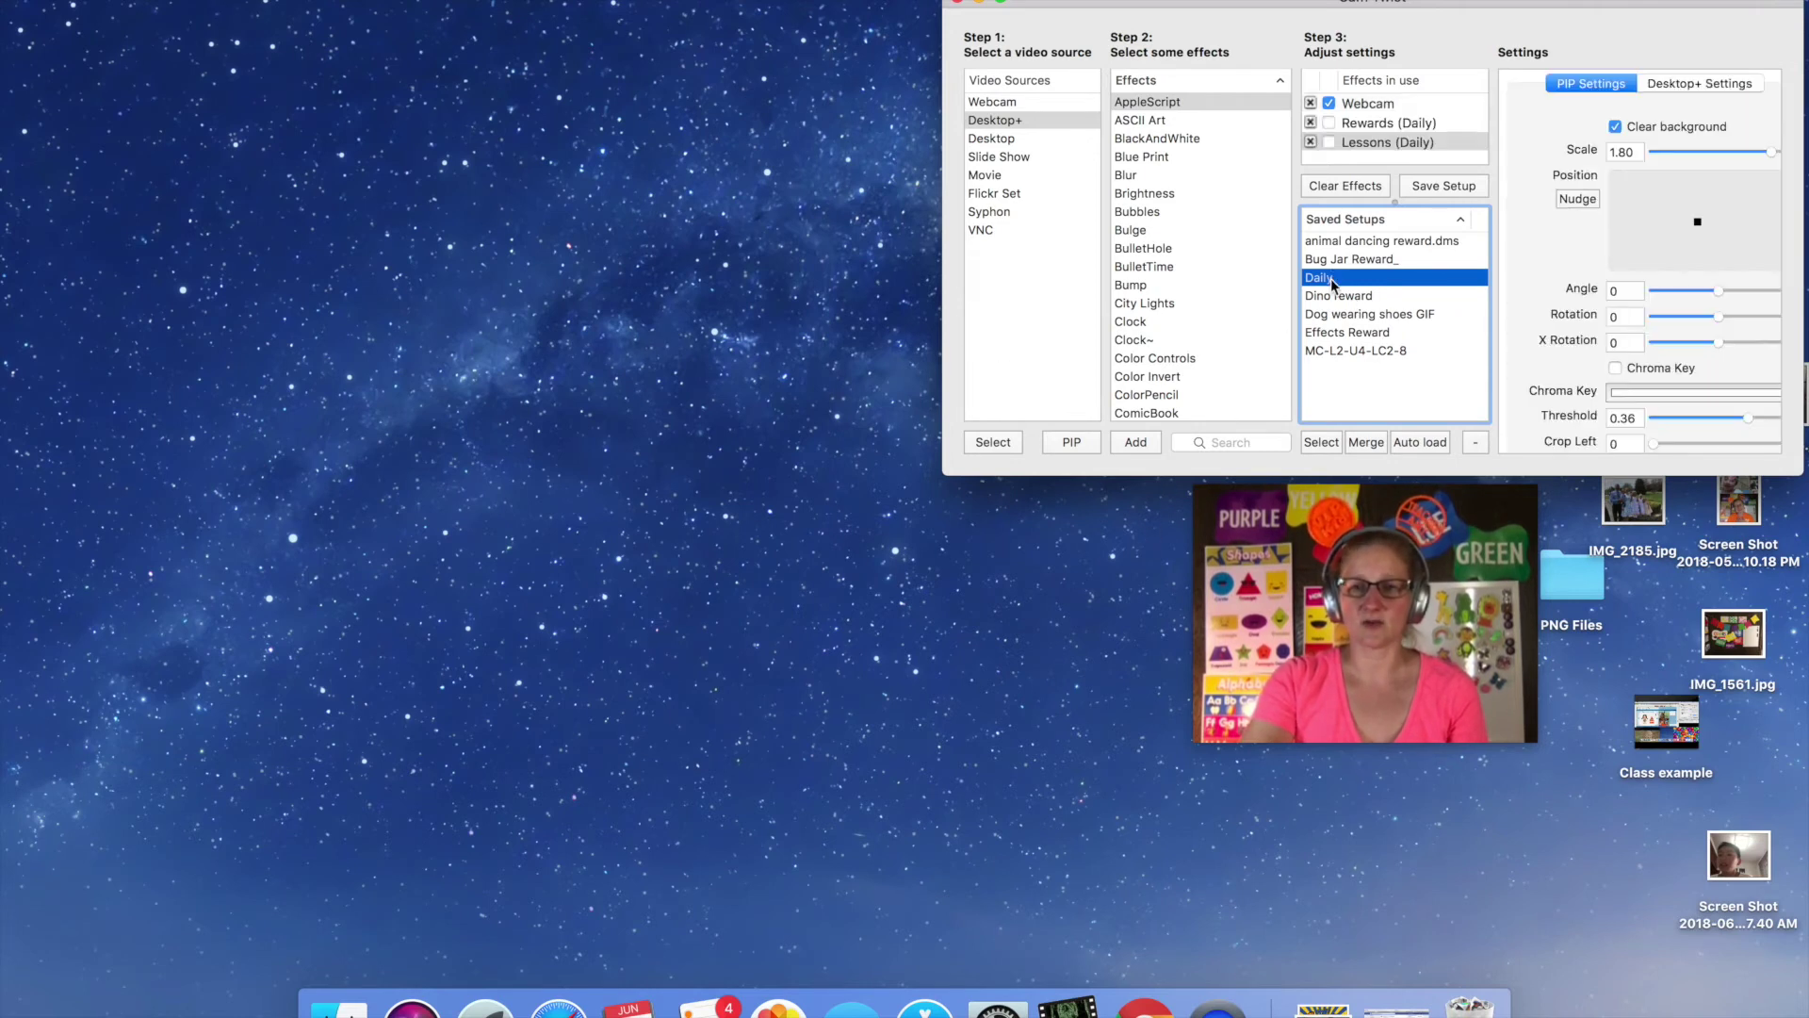
# - Toggle Rewards (Daily) and Lessons (Daily) on then off, and open a new Chrome window
pyautogui.click(1332, 122)
pyautogui.click(1330, 144)
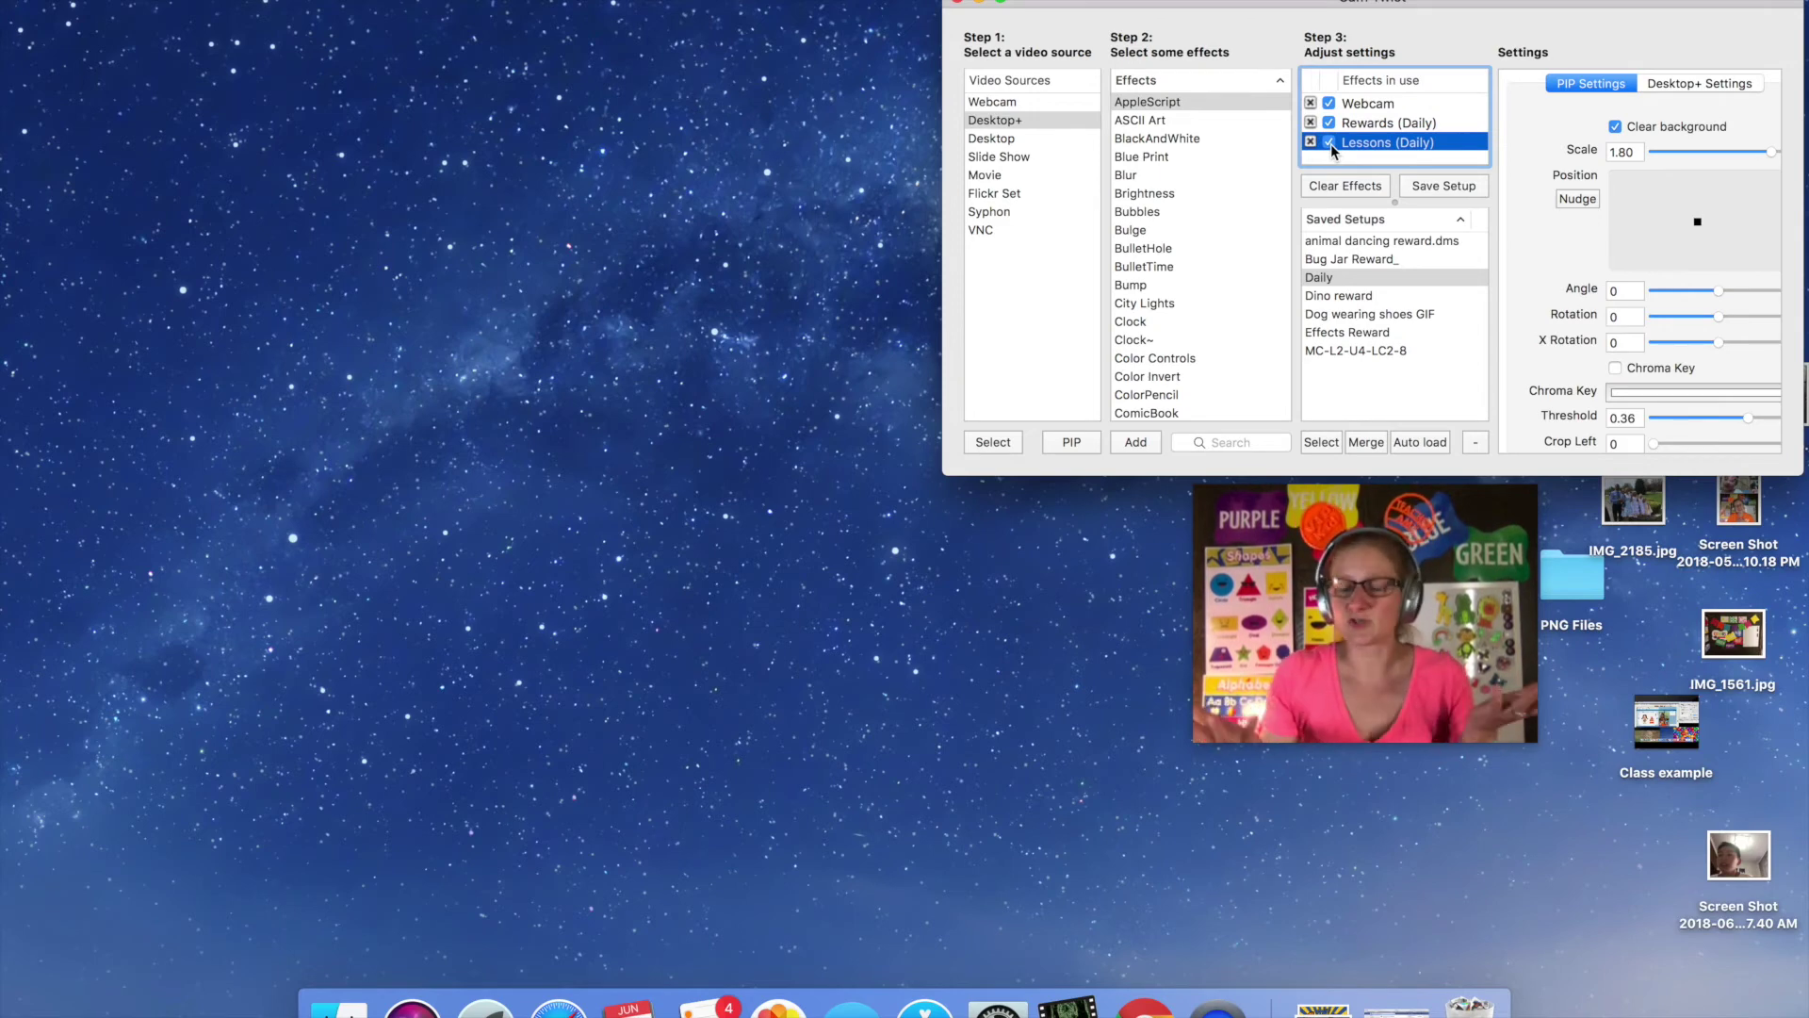
pyautogui.click(1330, 143)
pyautogui.click(1331, 123)
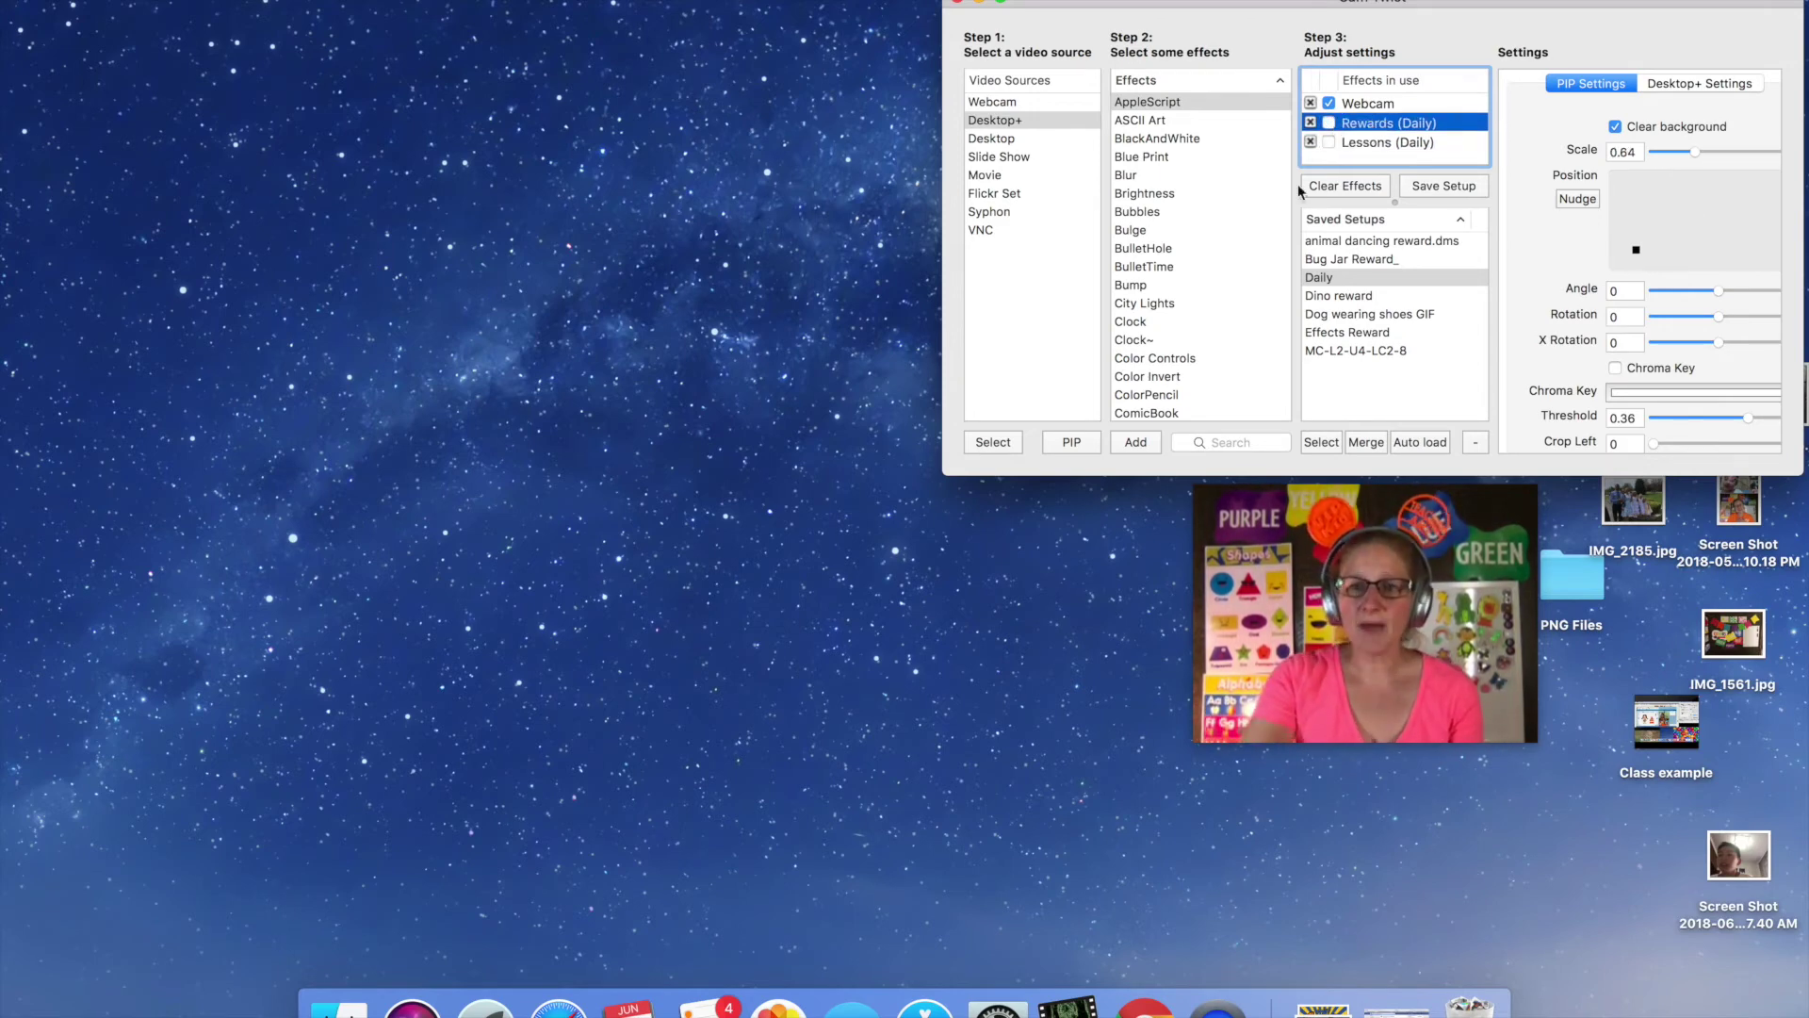
pyautogui.click(1144, 1006)
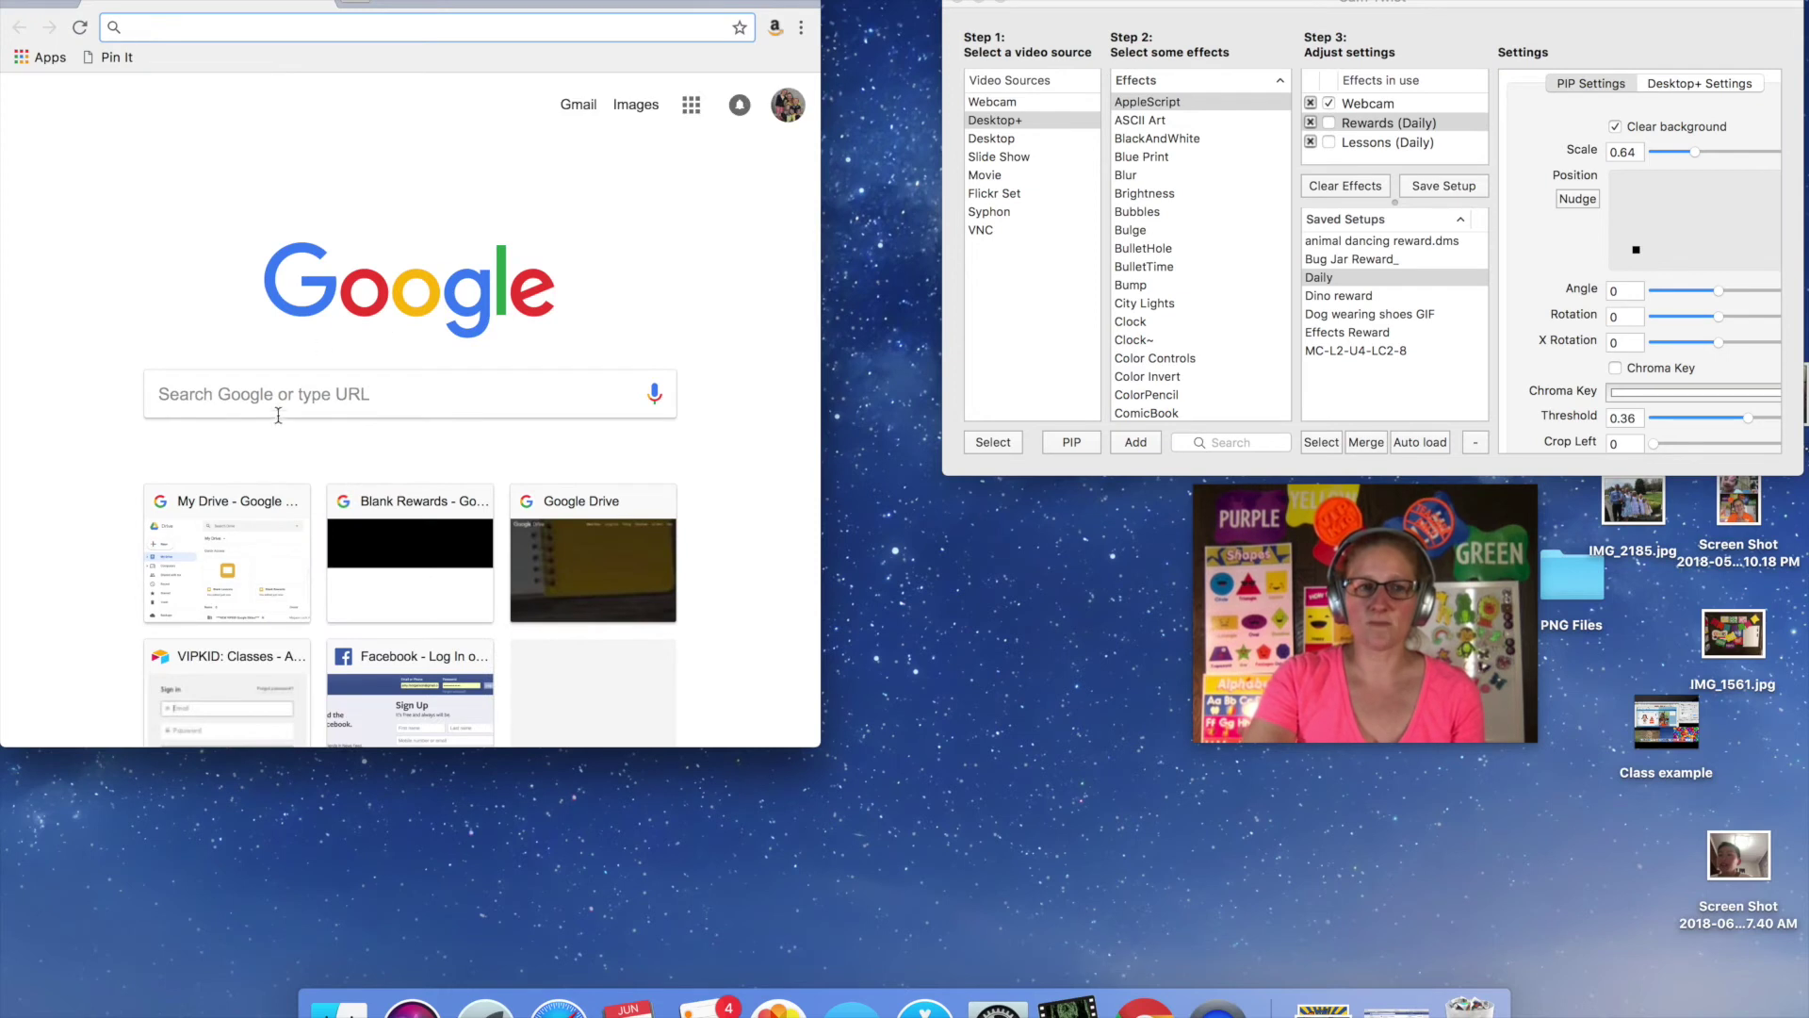
# - Present Blank Rewards from My Drive in presenter view and switch the Rewards (Daily) layer on
pyautogui.click(218, 546)
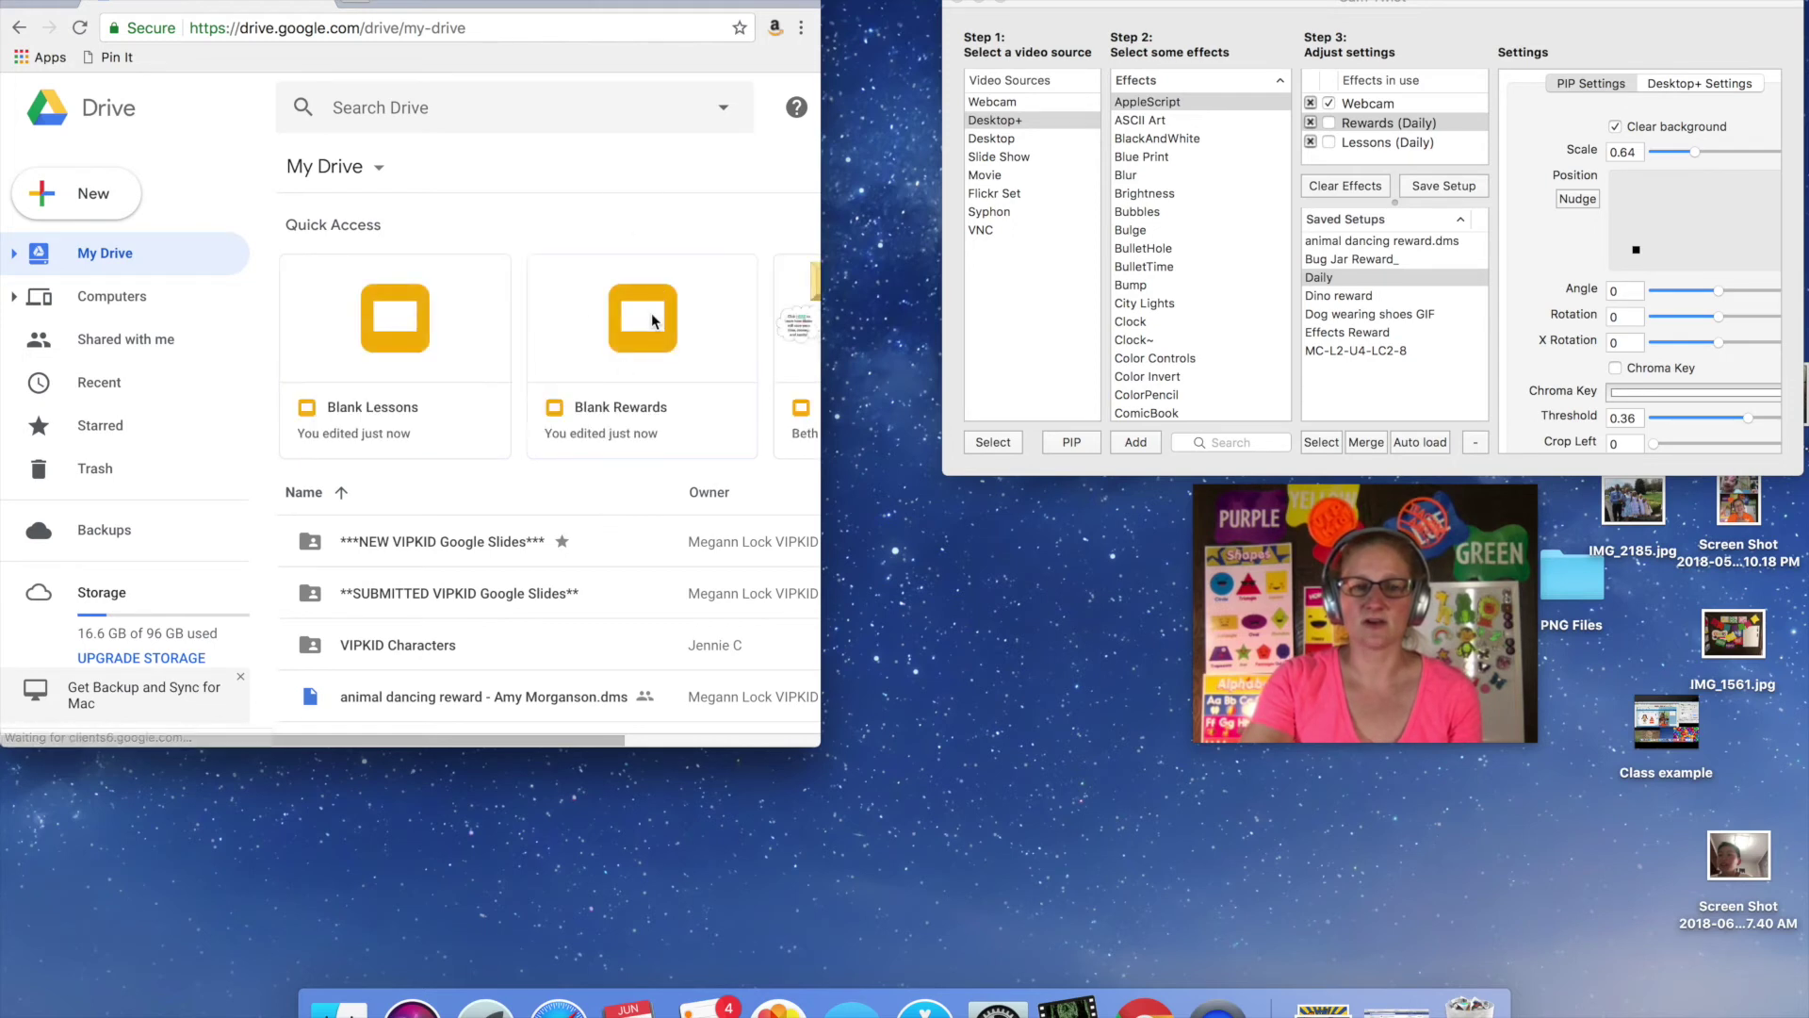
pyautogui.click(652, 321)
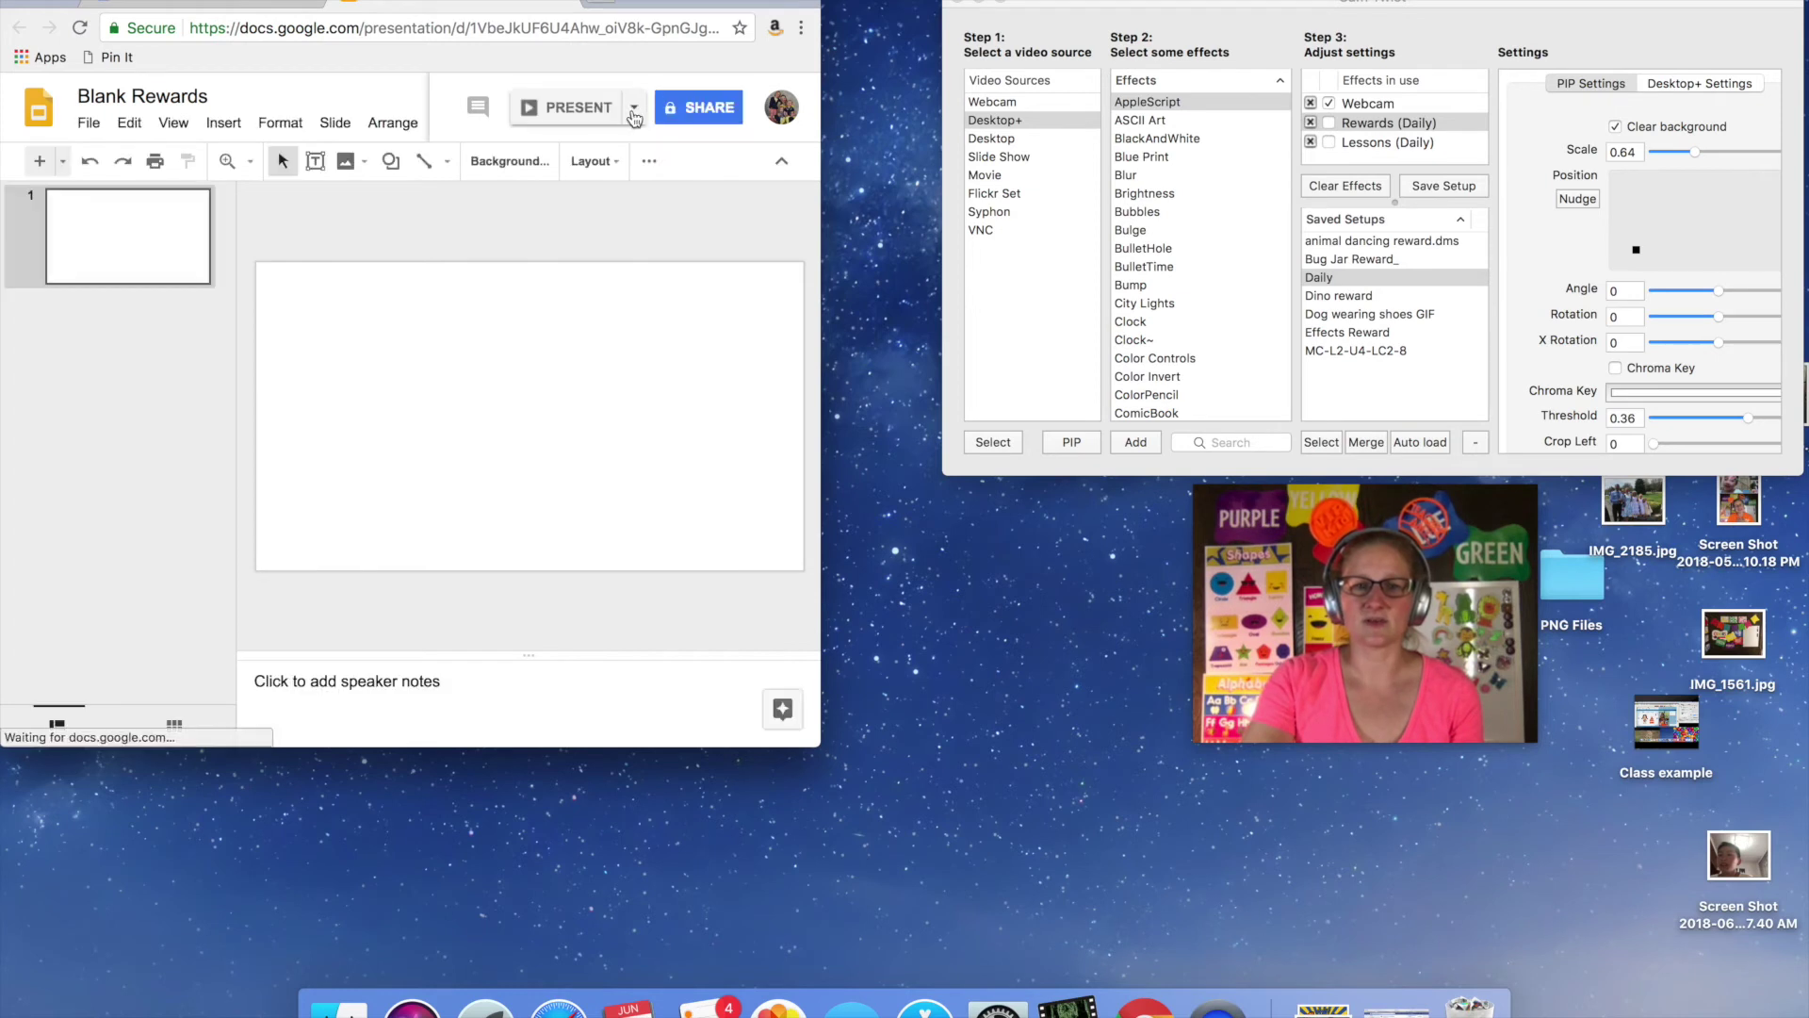
pyautogui.click(634, 113)
pyautogui.click(401, 132)
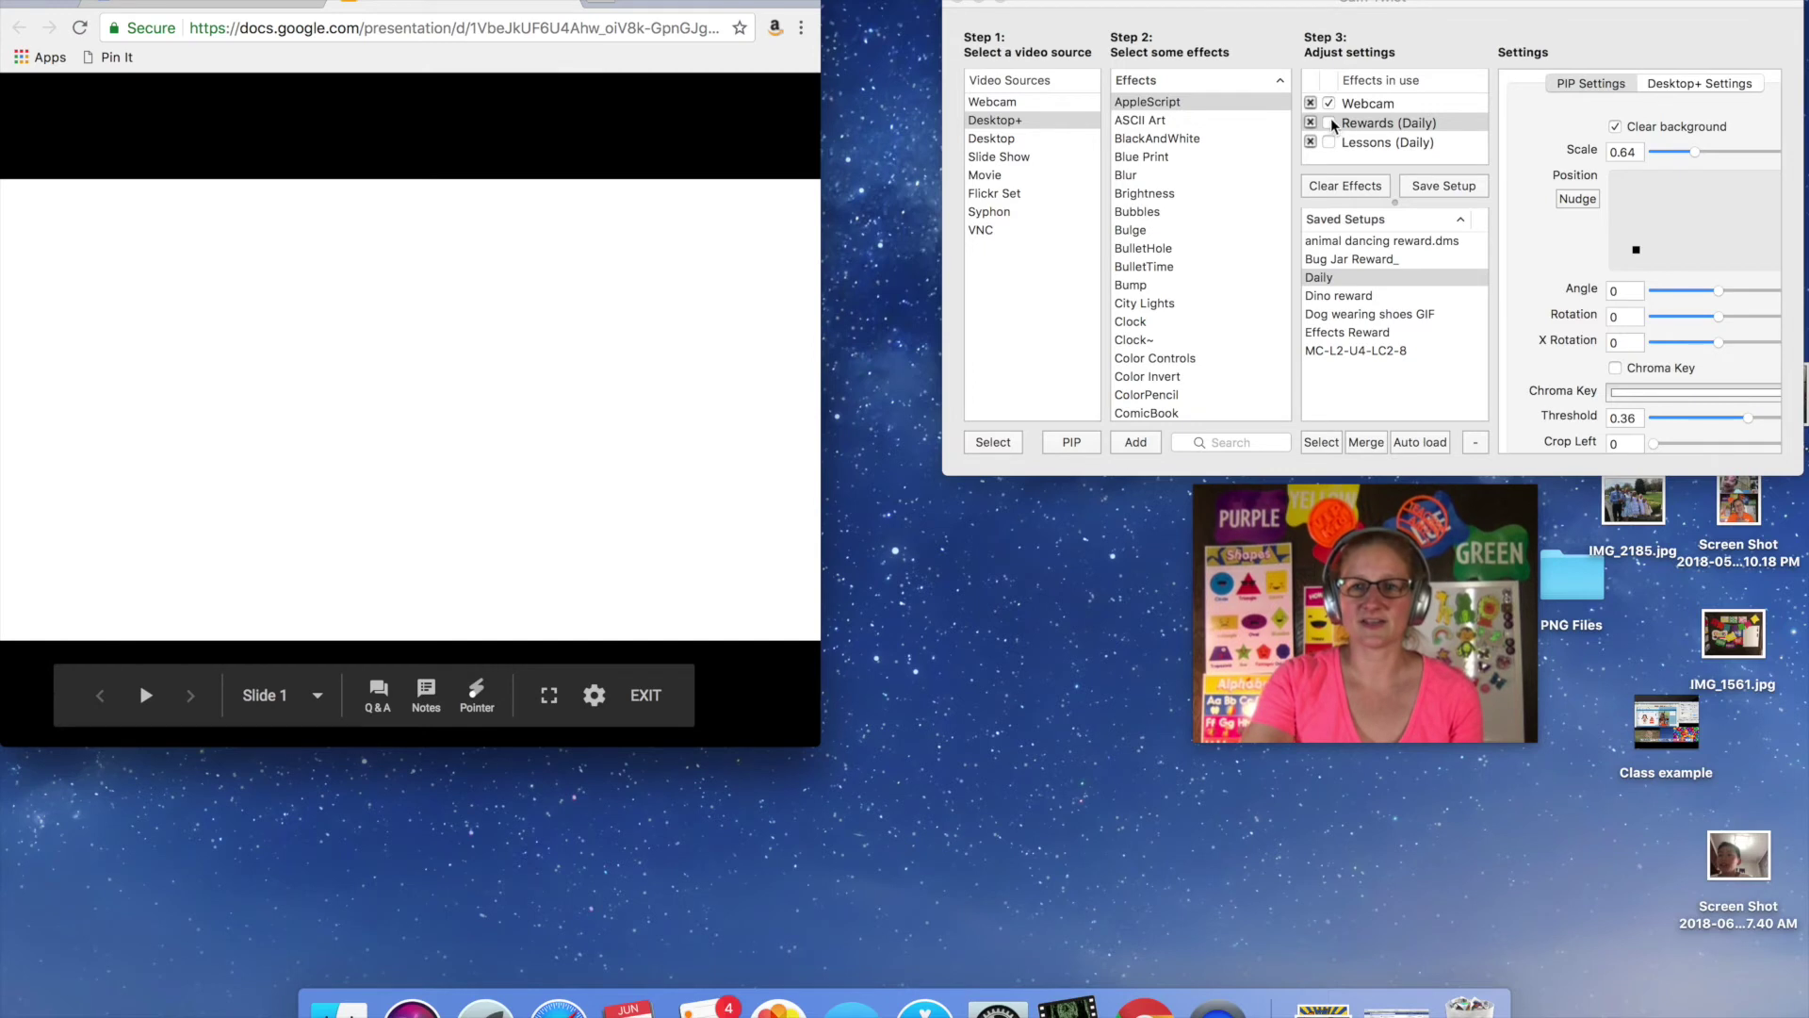
pyautogui.click(1330, 122)
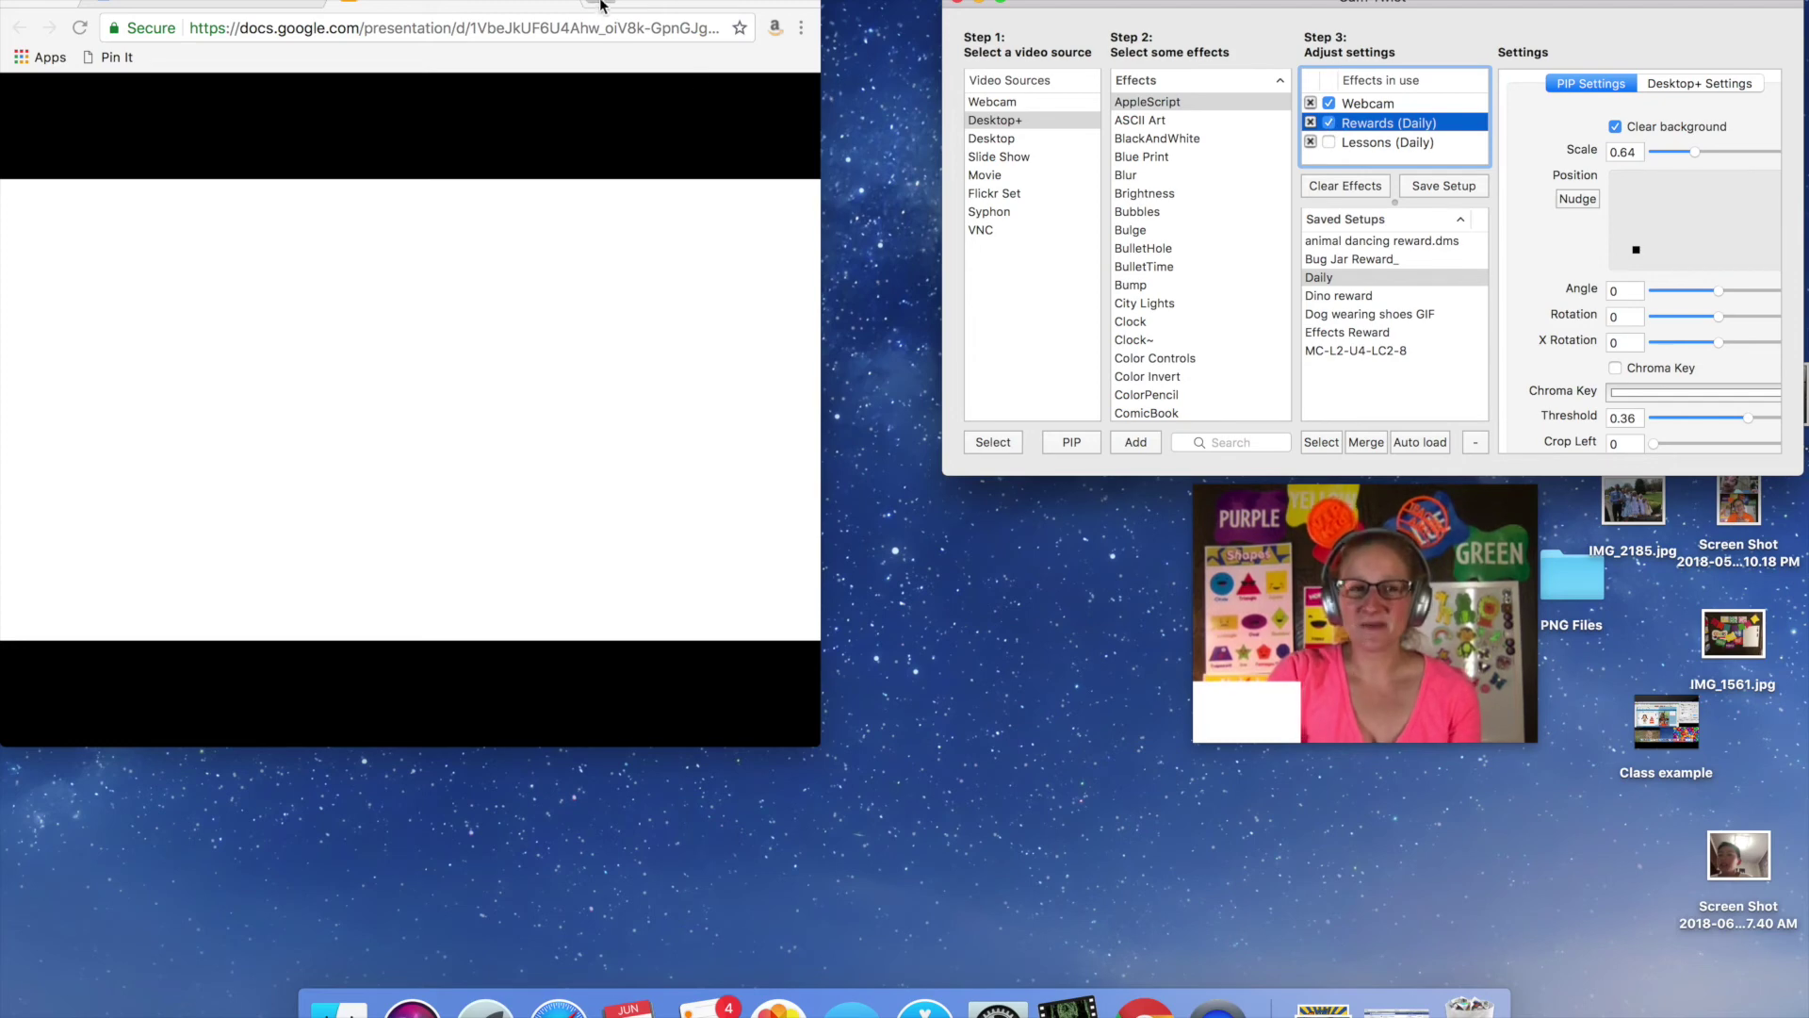
# - Find 'flower garden' in Drive and present Flower Garden 2 Tap and Reveal, advancing to the tulip forest slide
pyautogui.click(303, 5)
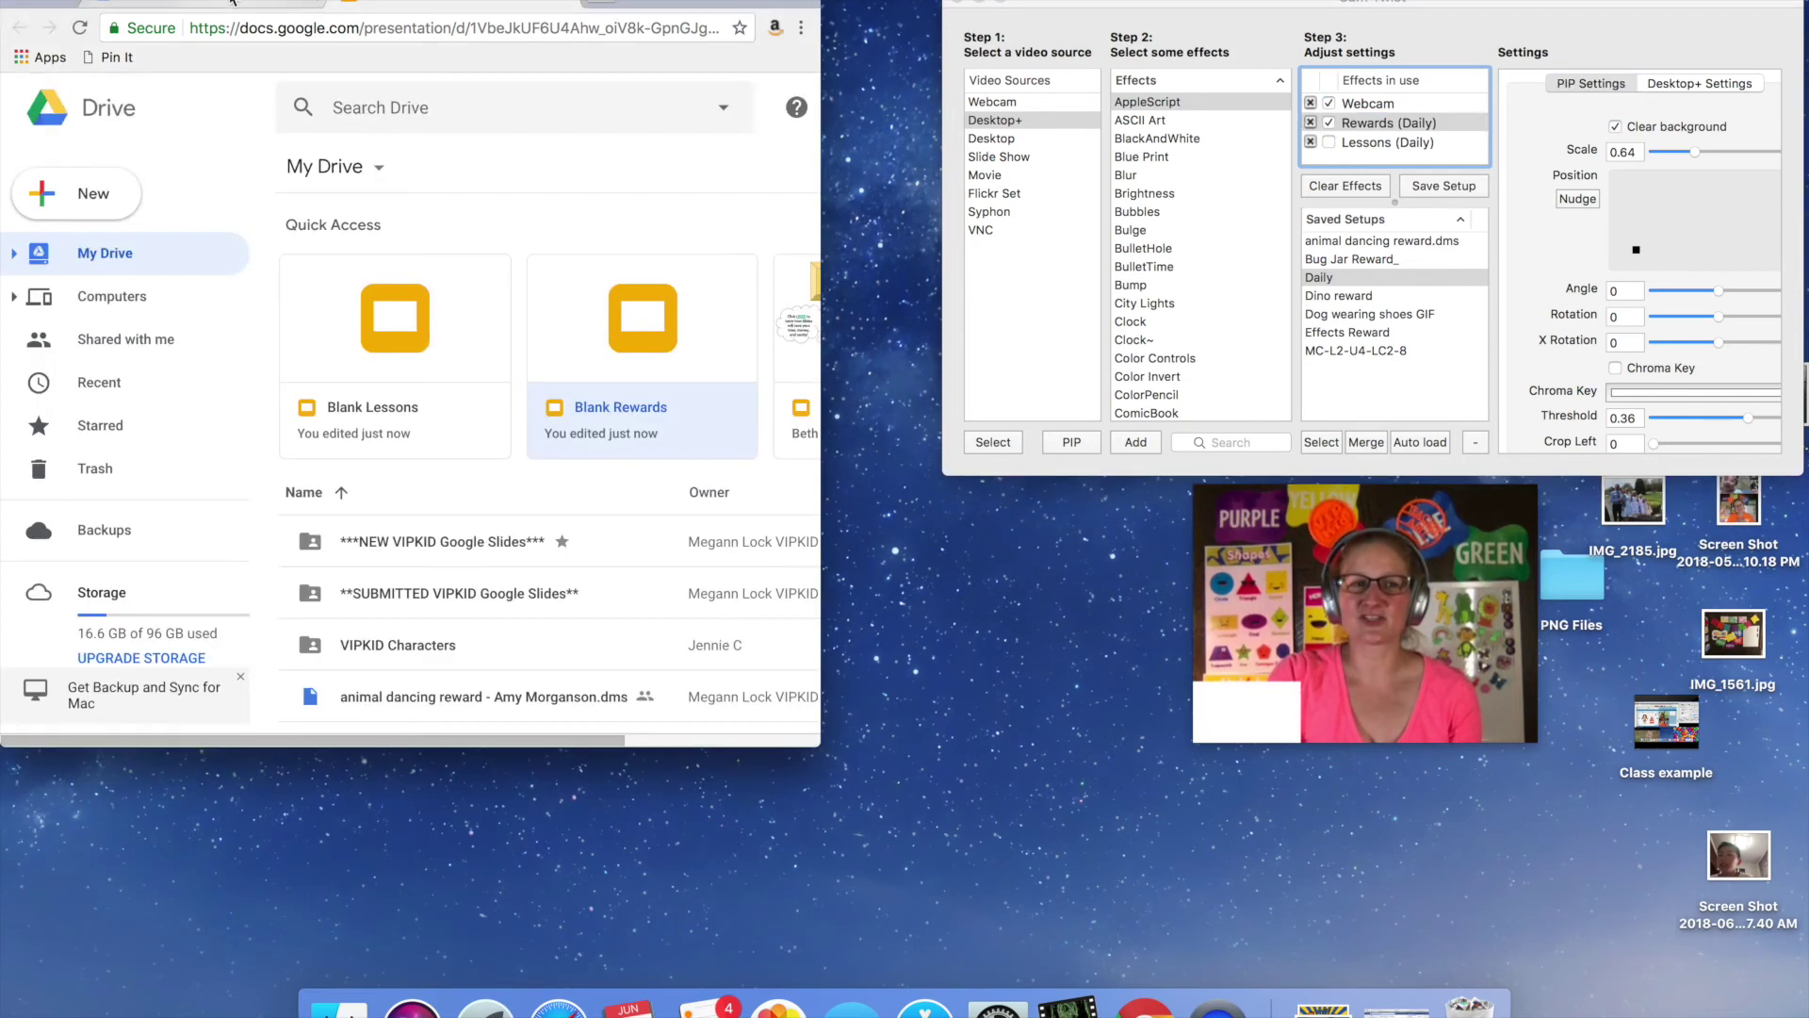
pyautogui.click(439, 107)
pyautogui.write('flowe')
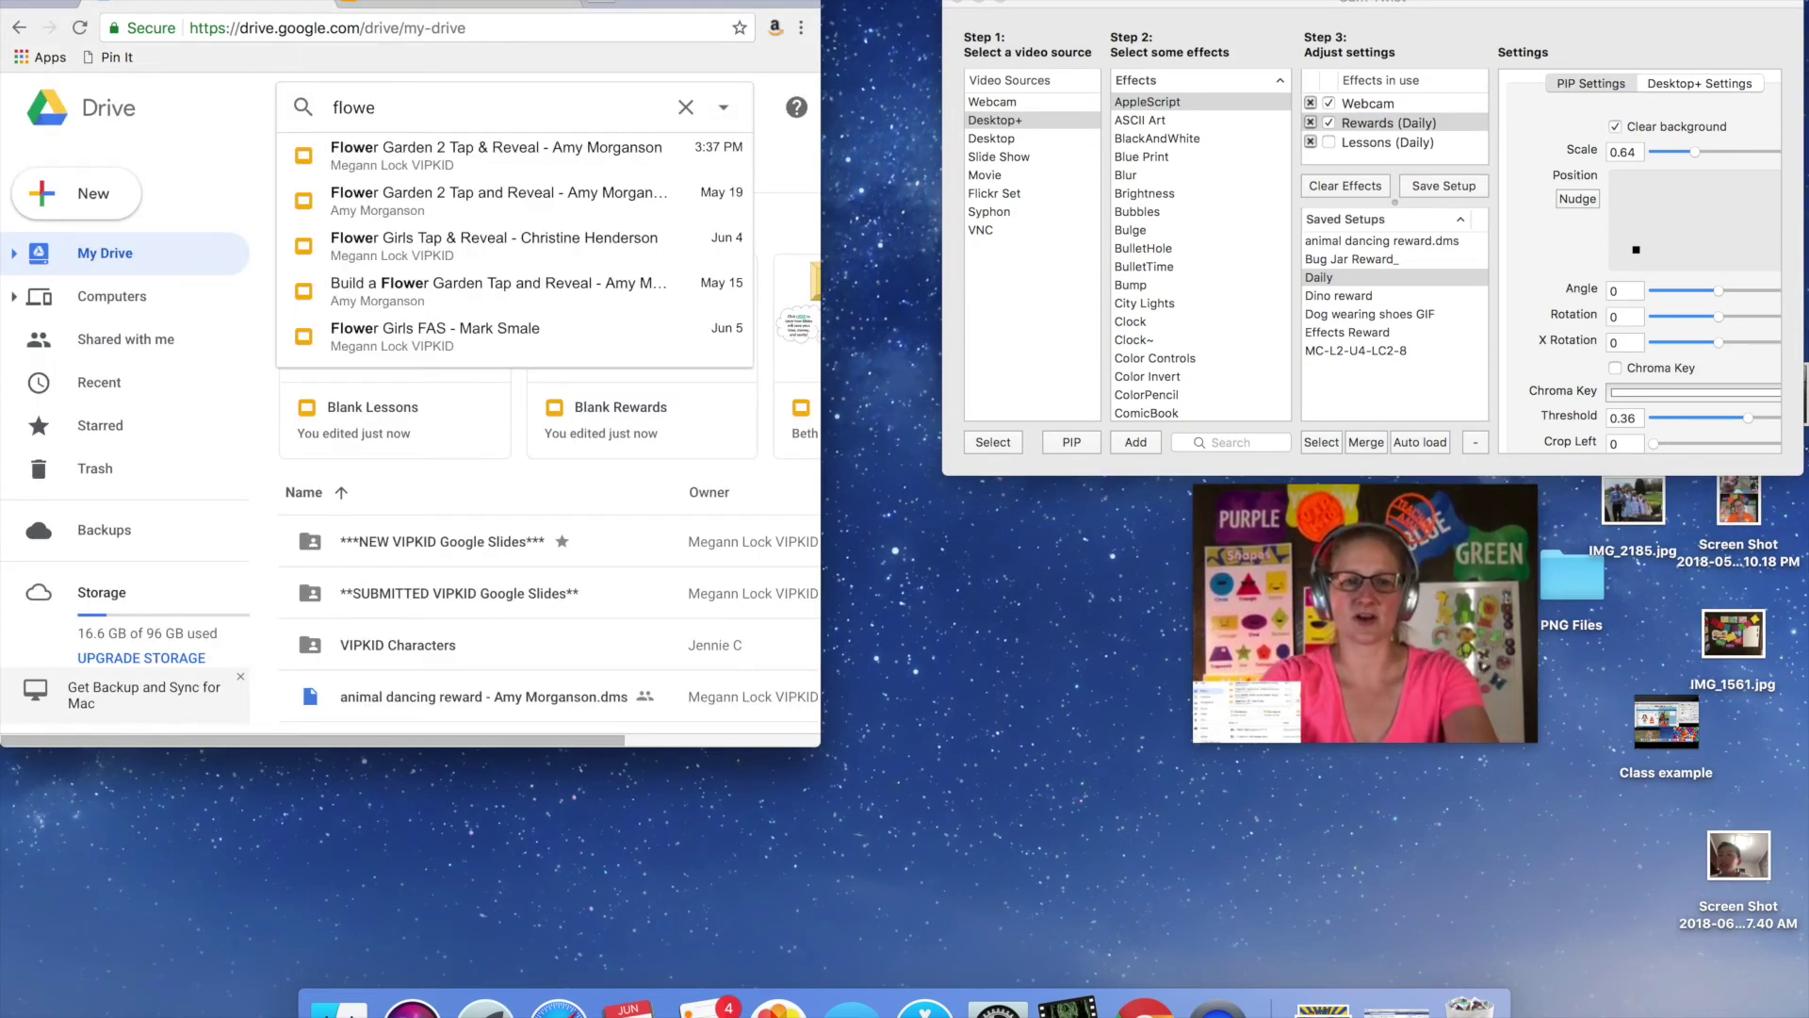
pyautogui.write('r garden')
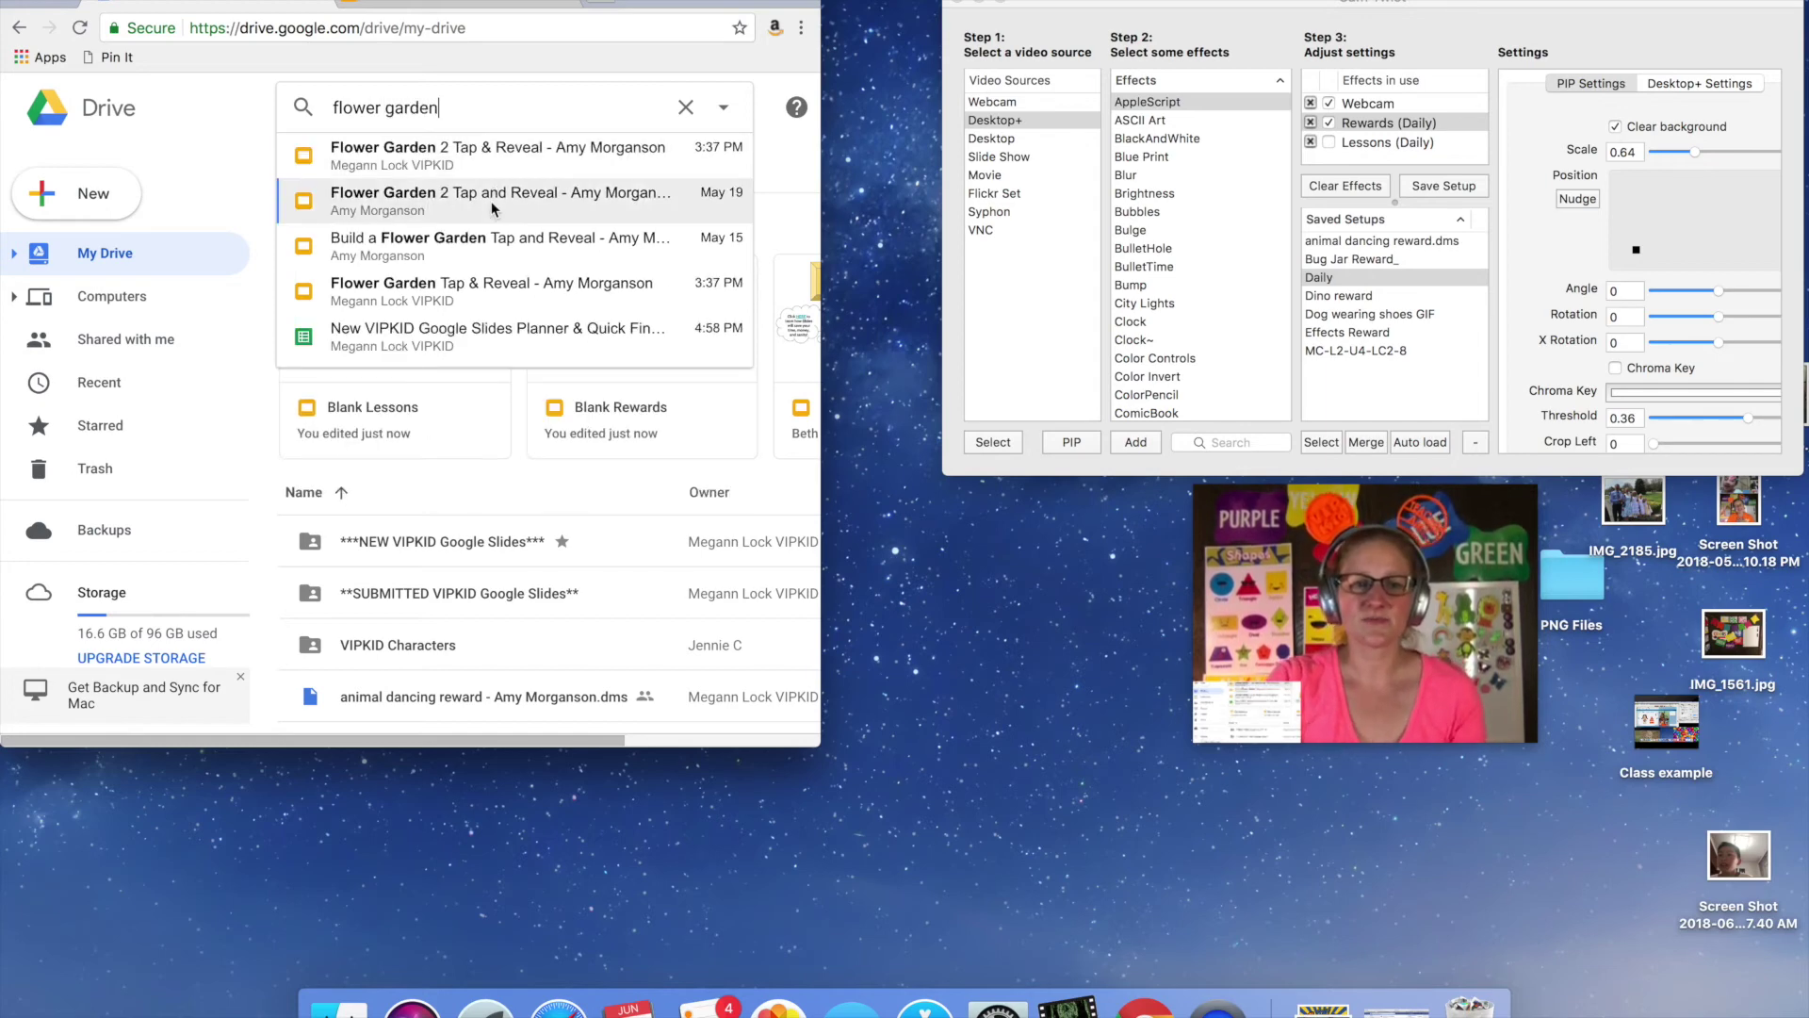
pyautogui.click(492, 209)
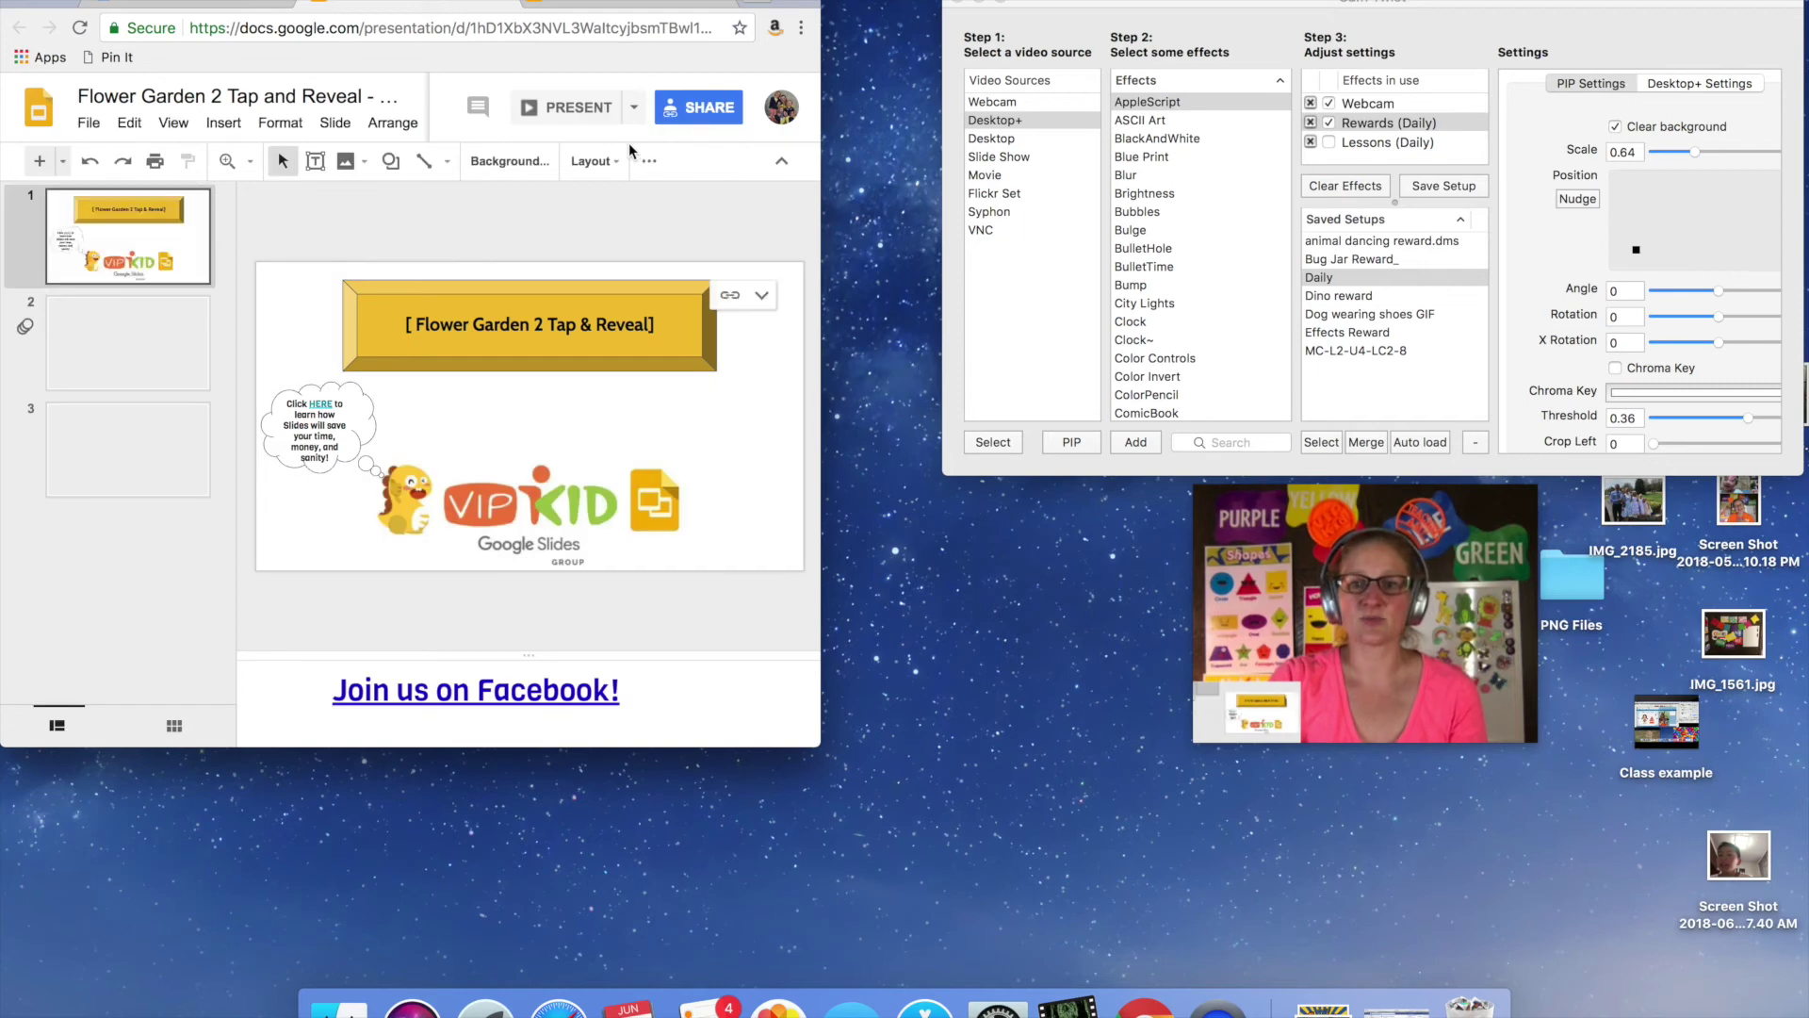
pyautogui.click(634, 106)
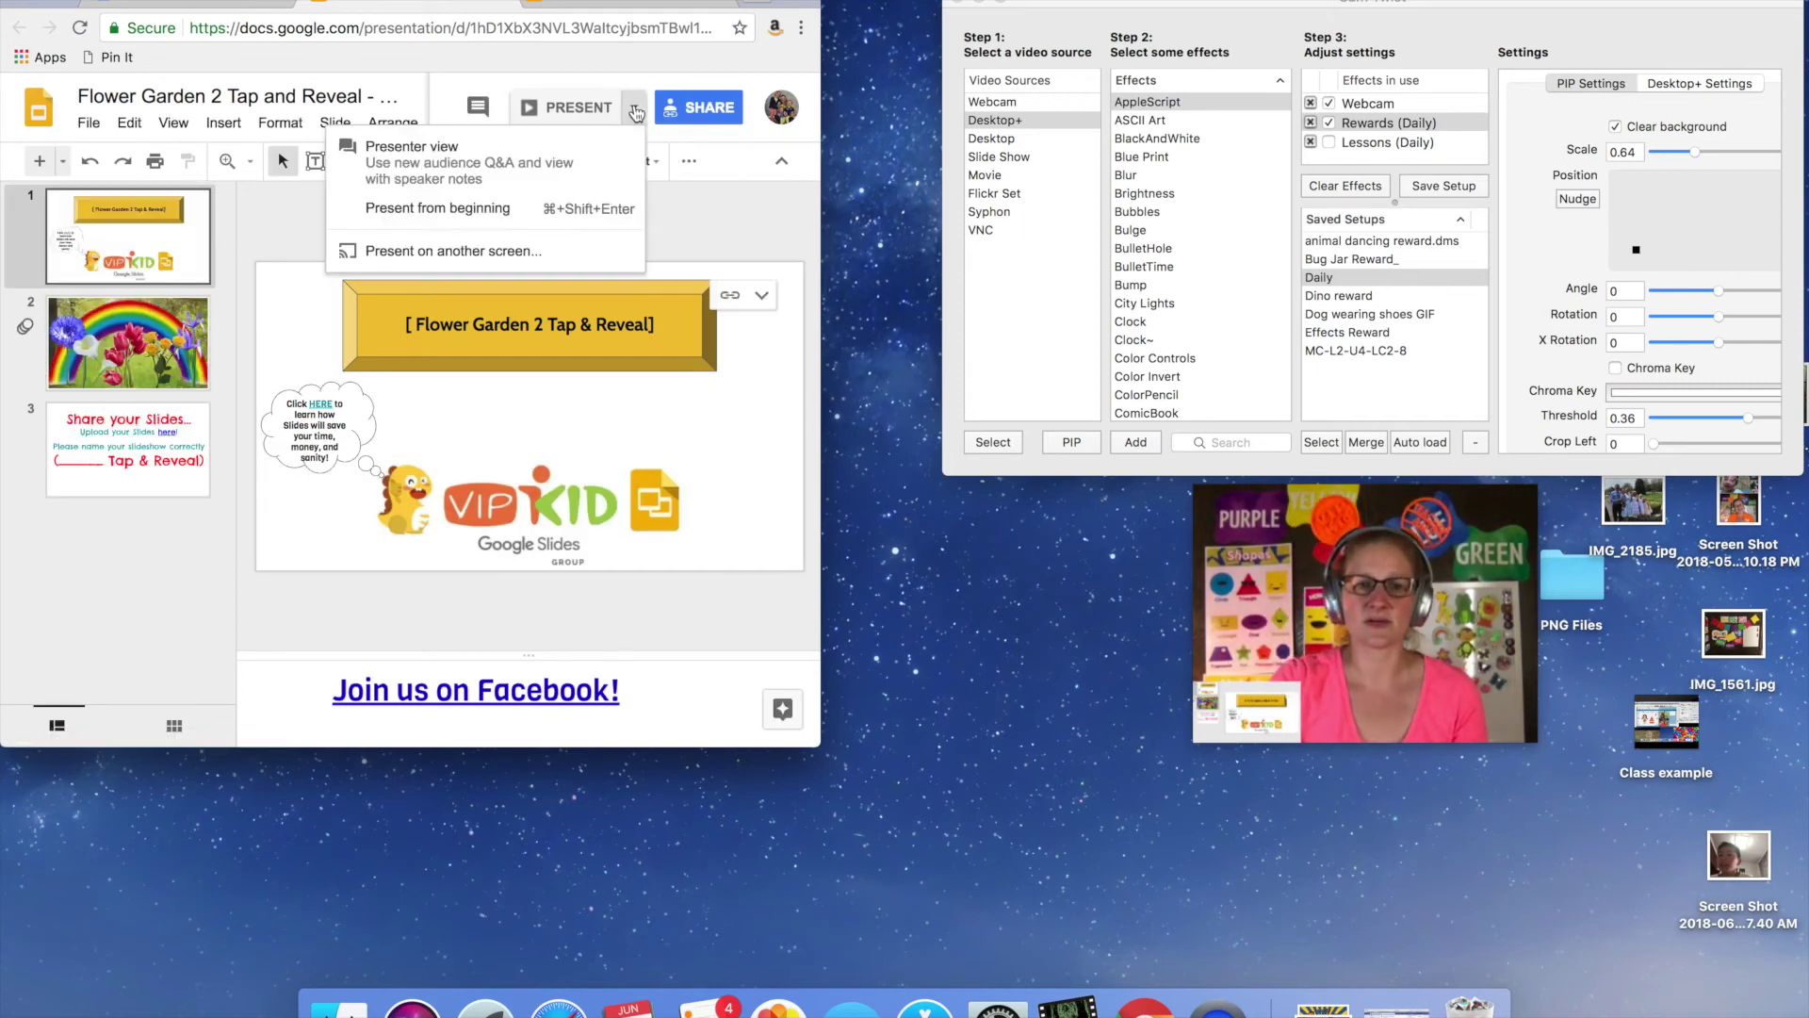
pyautogui.click(630, 156)
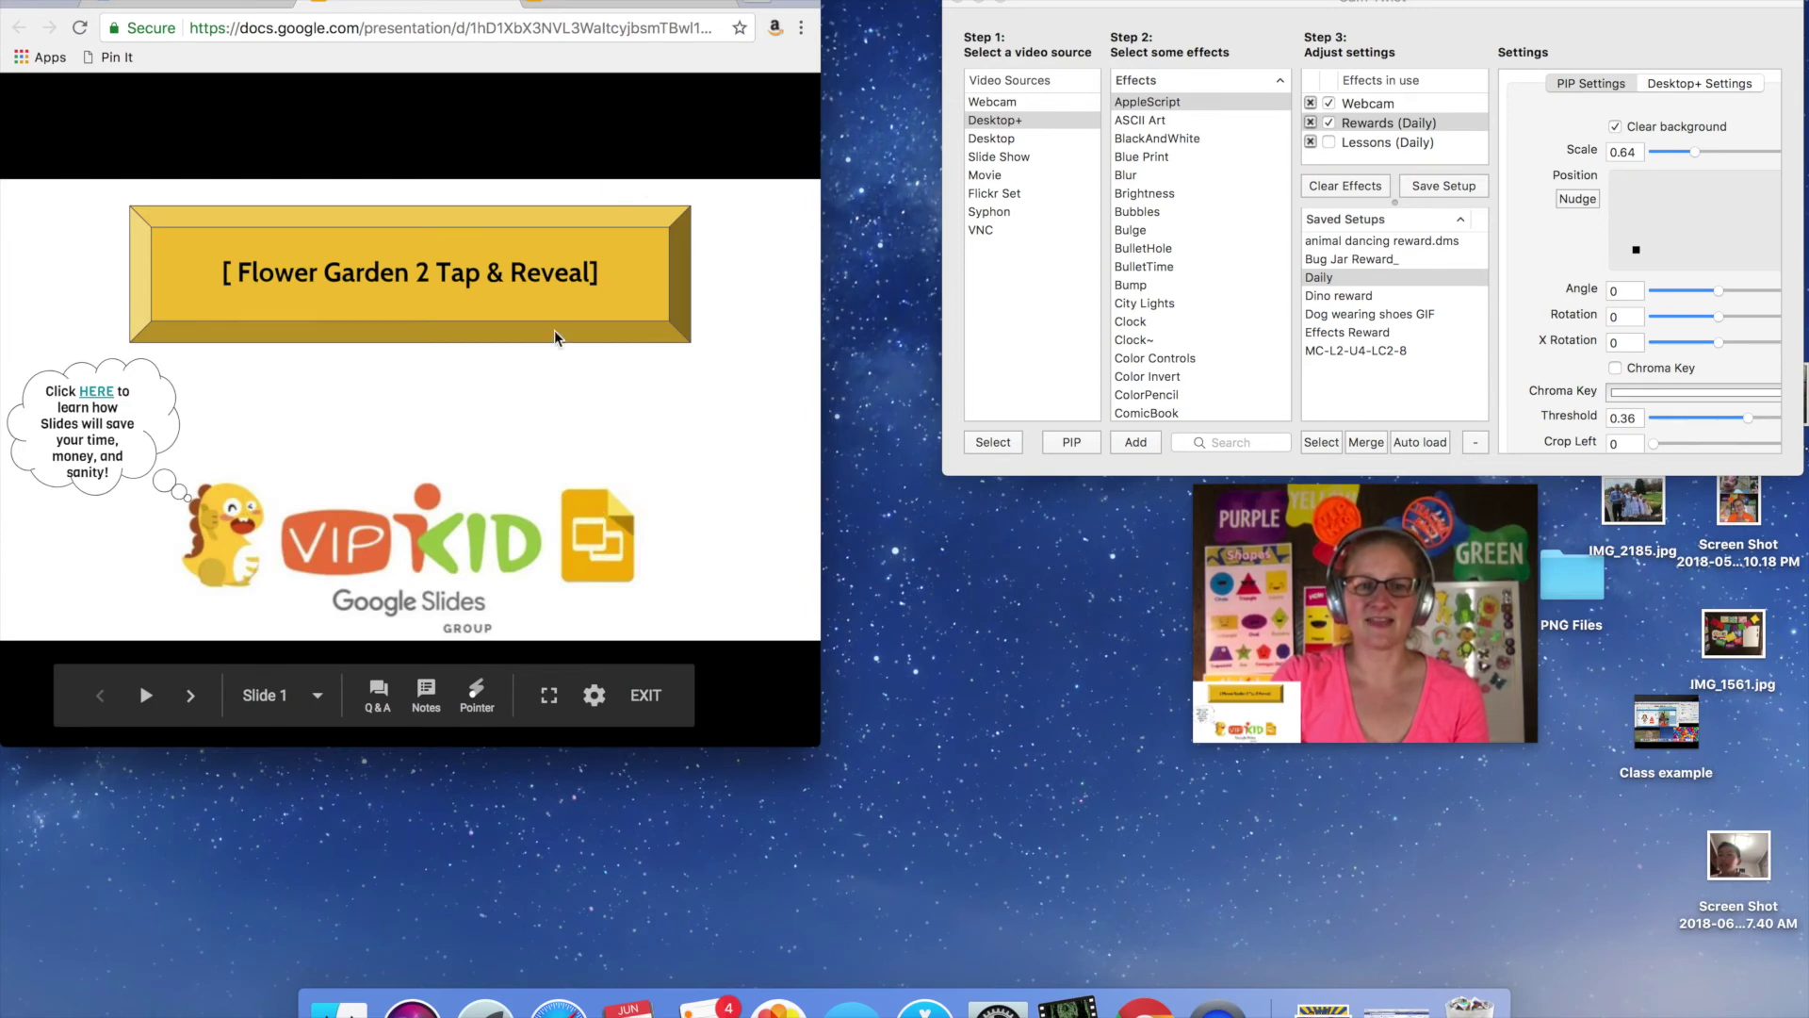
pyautogui.click(556, 337)
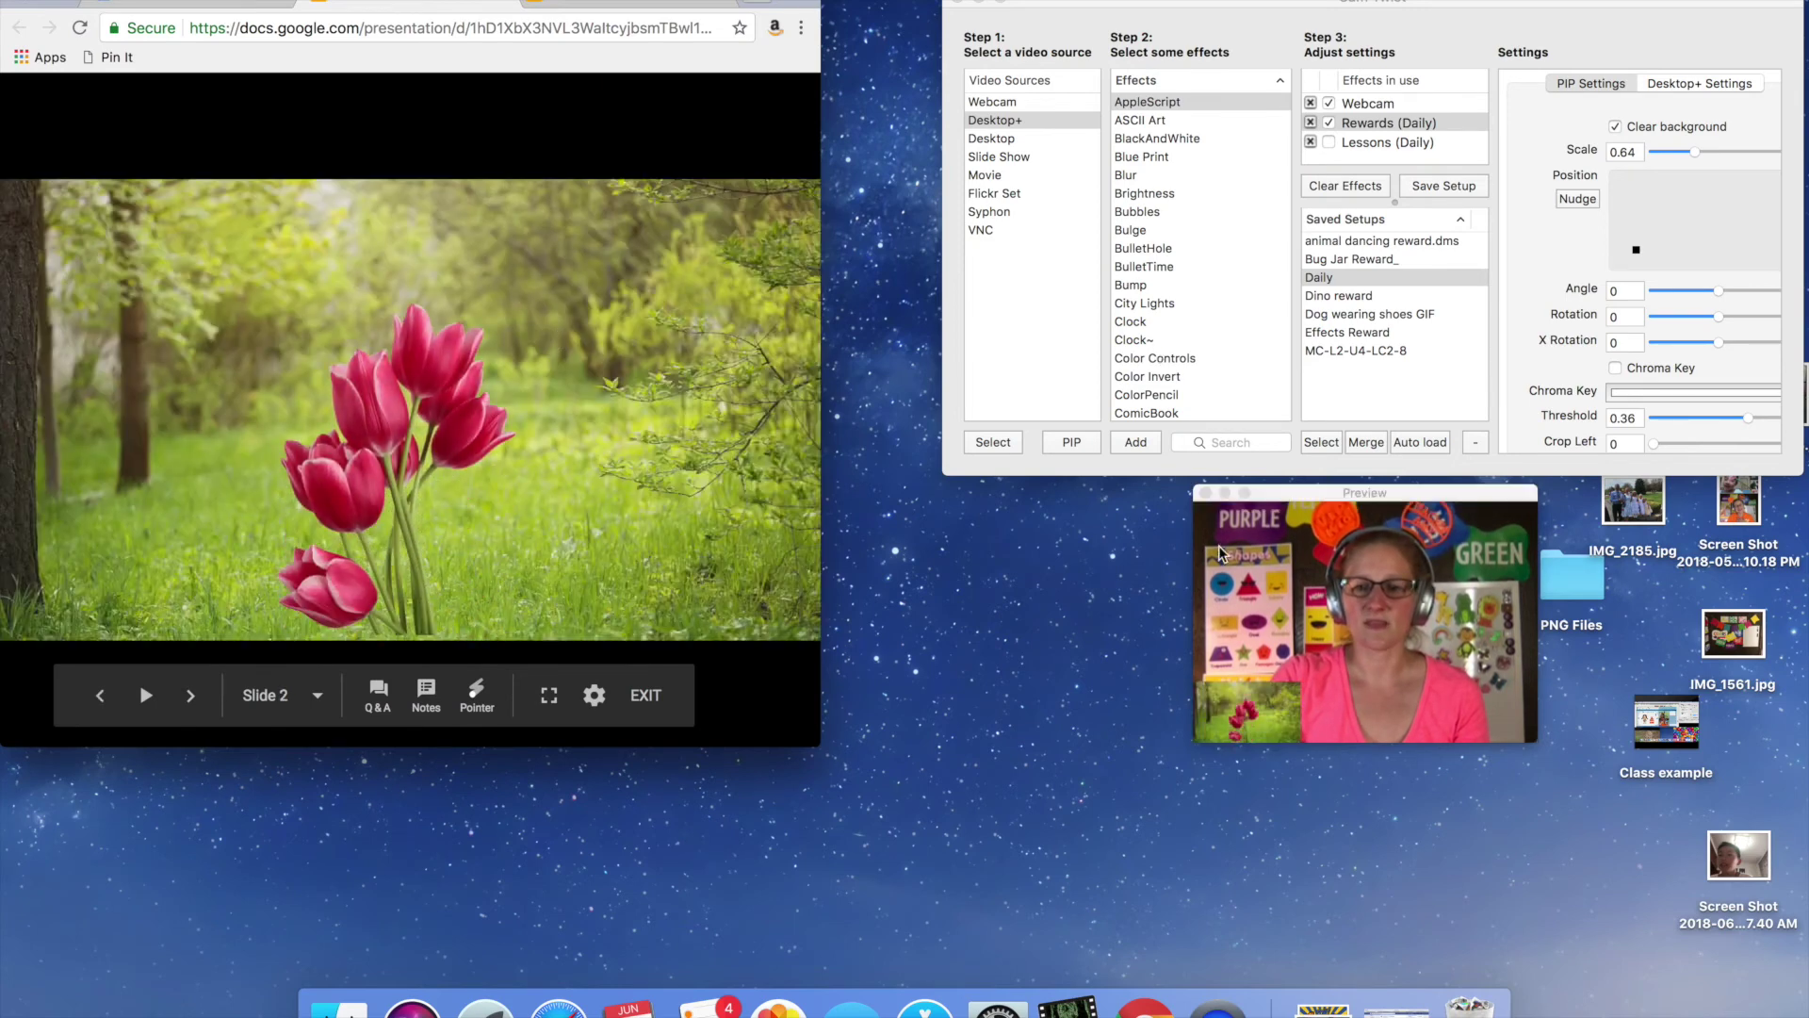
# - Switch between the flower garden and Blank Rewards slideshows, ending on Blank Rewards
pyautogui.click(598, 2)
pyautogui.click(504, 4)
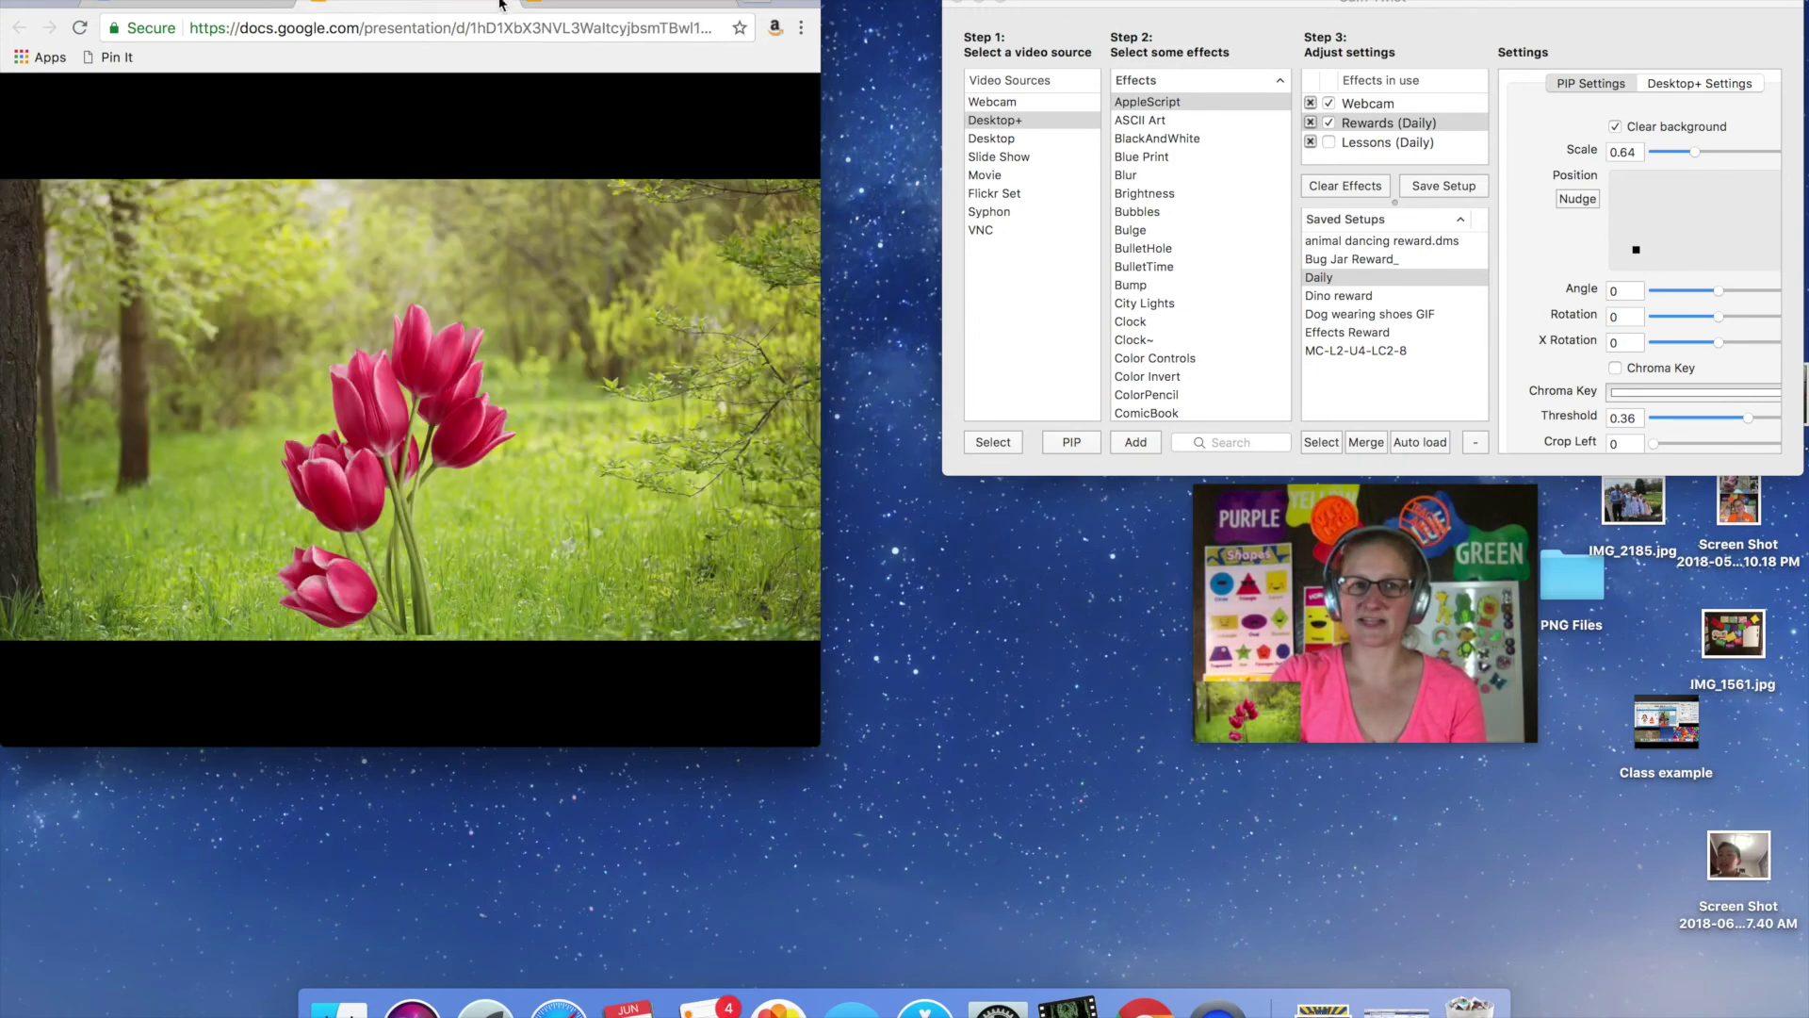
pyautogui.click(622, 3)
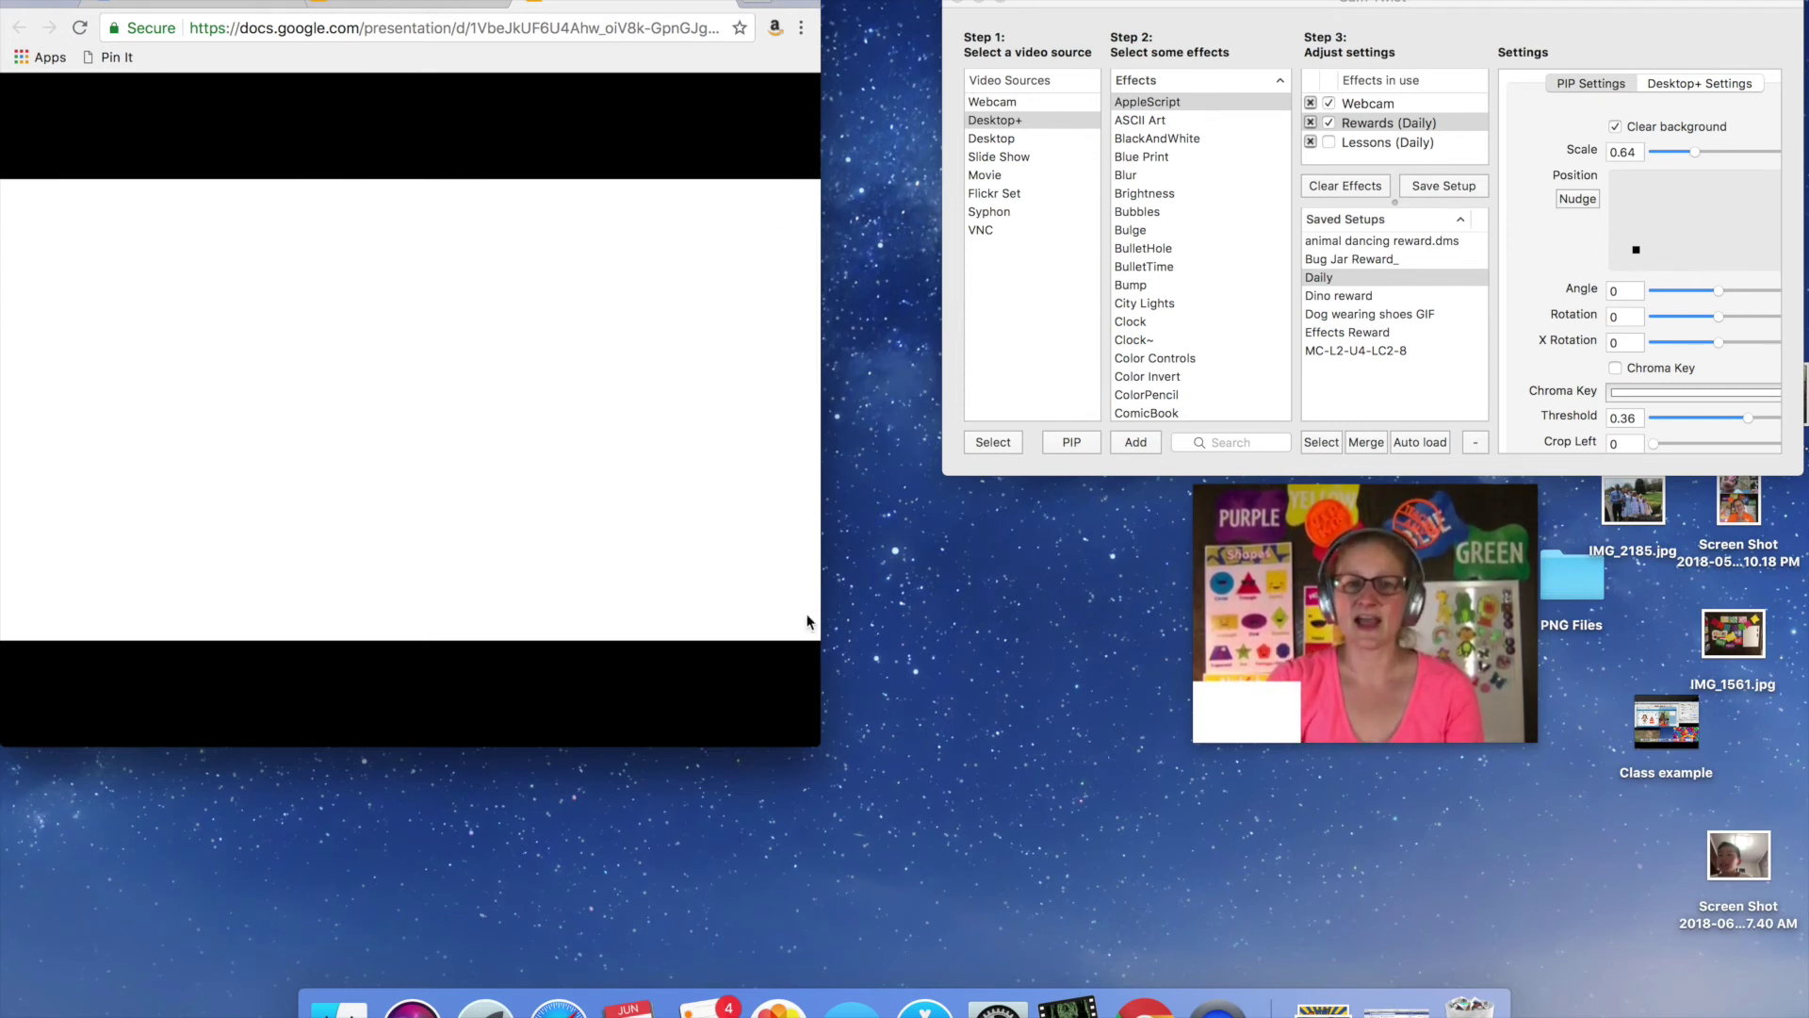
# - Select the MC-L2-U4-LC2-8 entry in CamTwist's Saved Setups list
pyautogui.moveTo(551, 535)
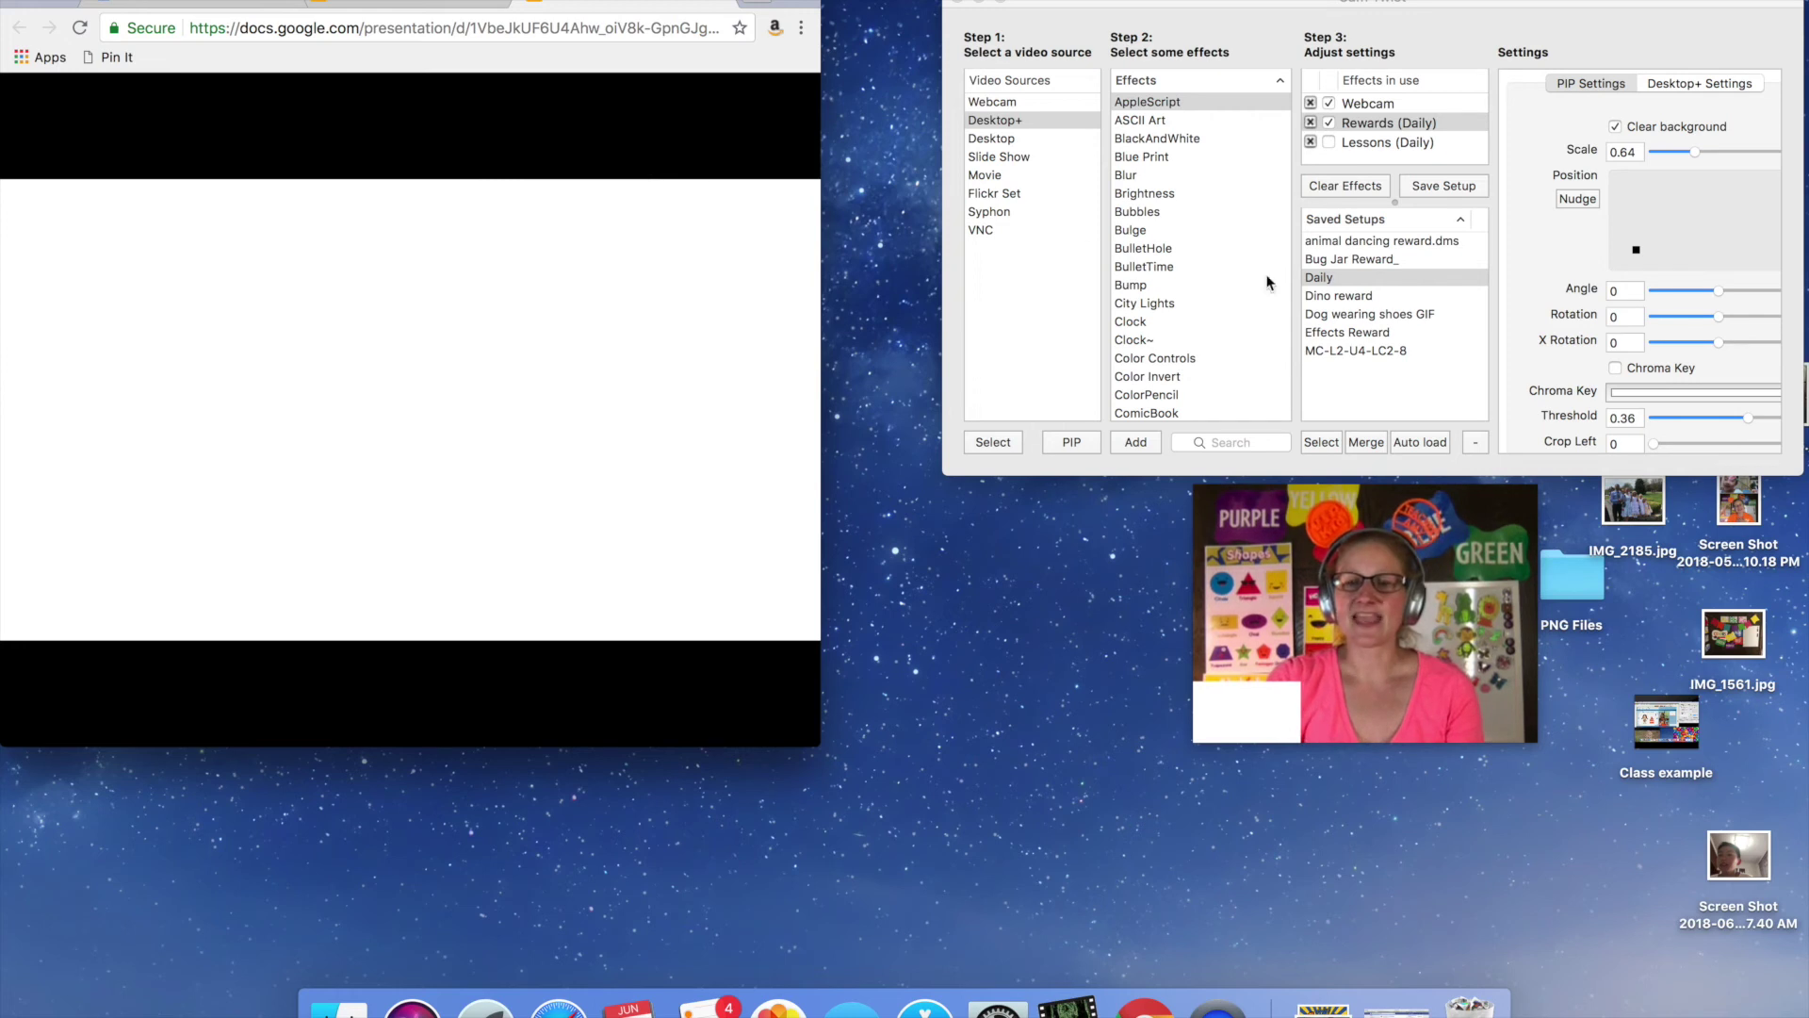
pyautogui.click(1372, 353)
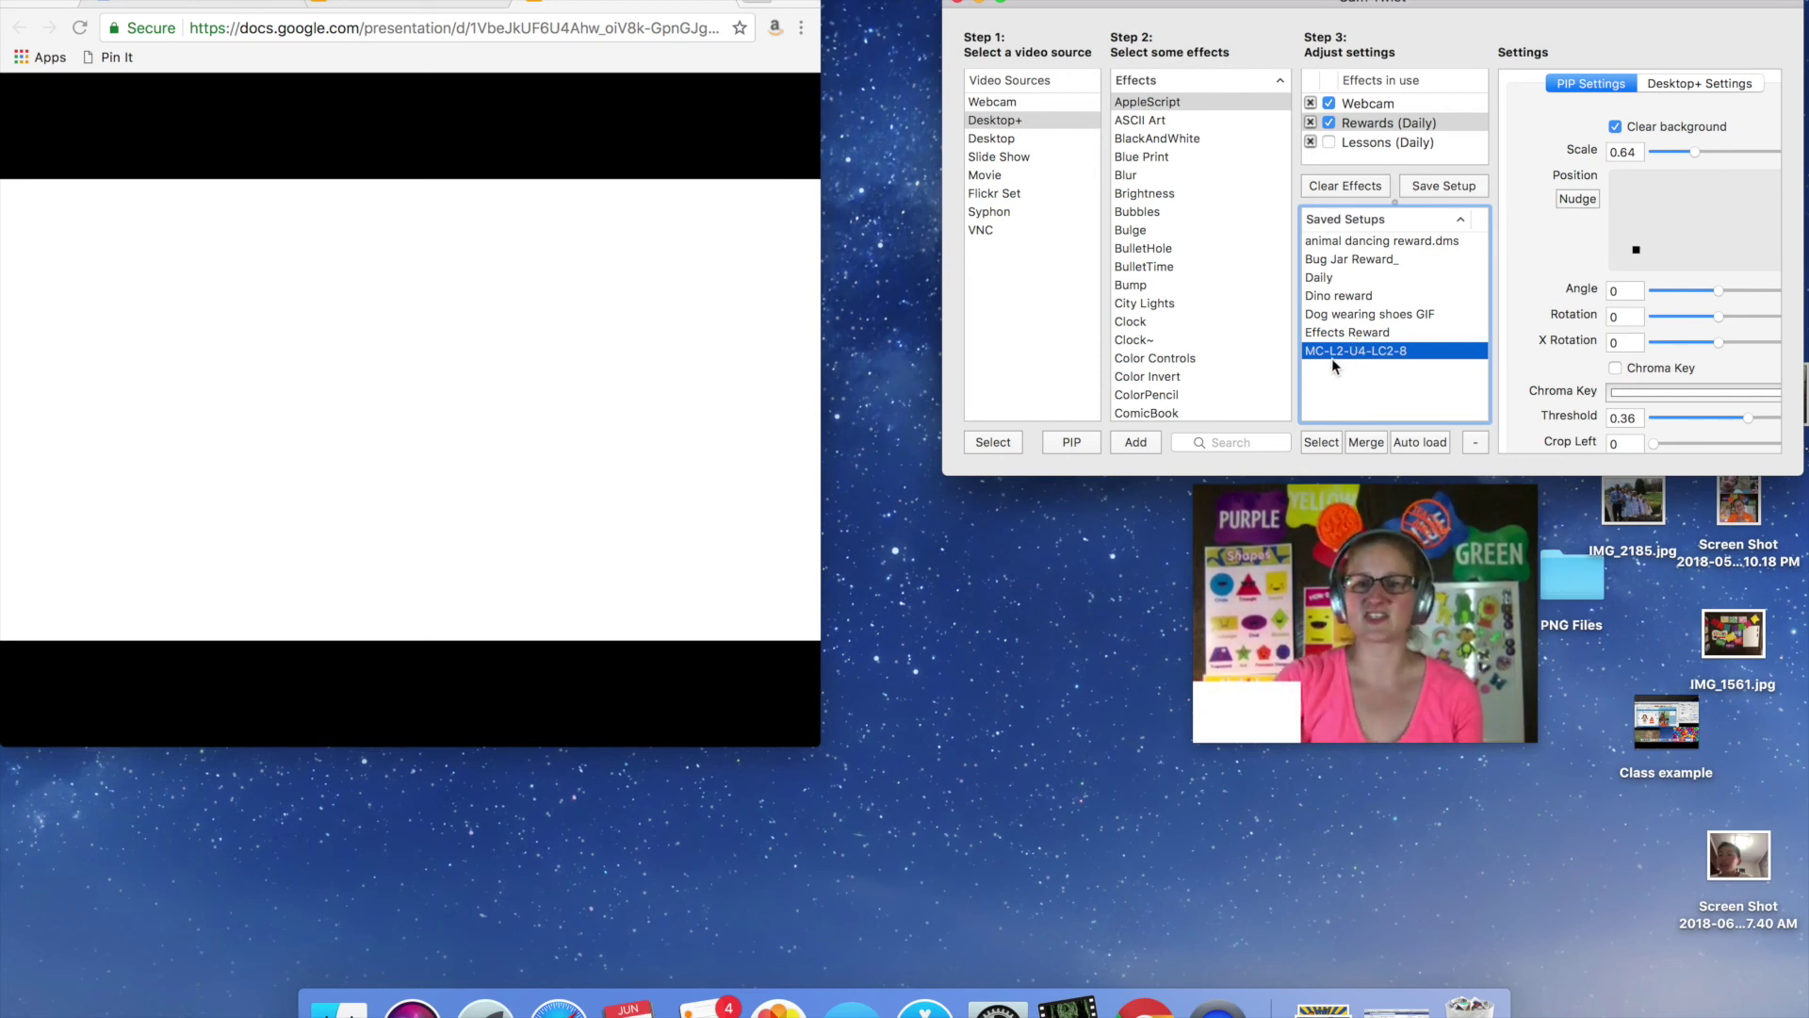
# - Merge MC-L2-U4-LC2-8 into the current effects and review the added Bed, Table, Chair, Sleep and Sit layers
pyautogui.click(1372, 445)
pyautogui.scroll(-5, 1405, 132)
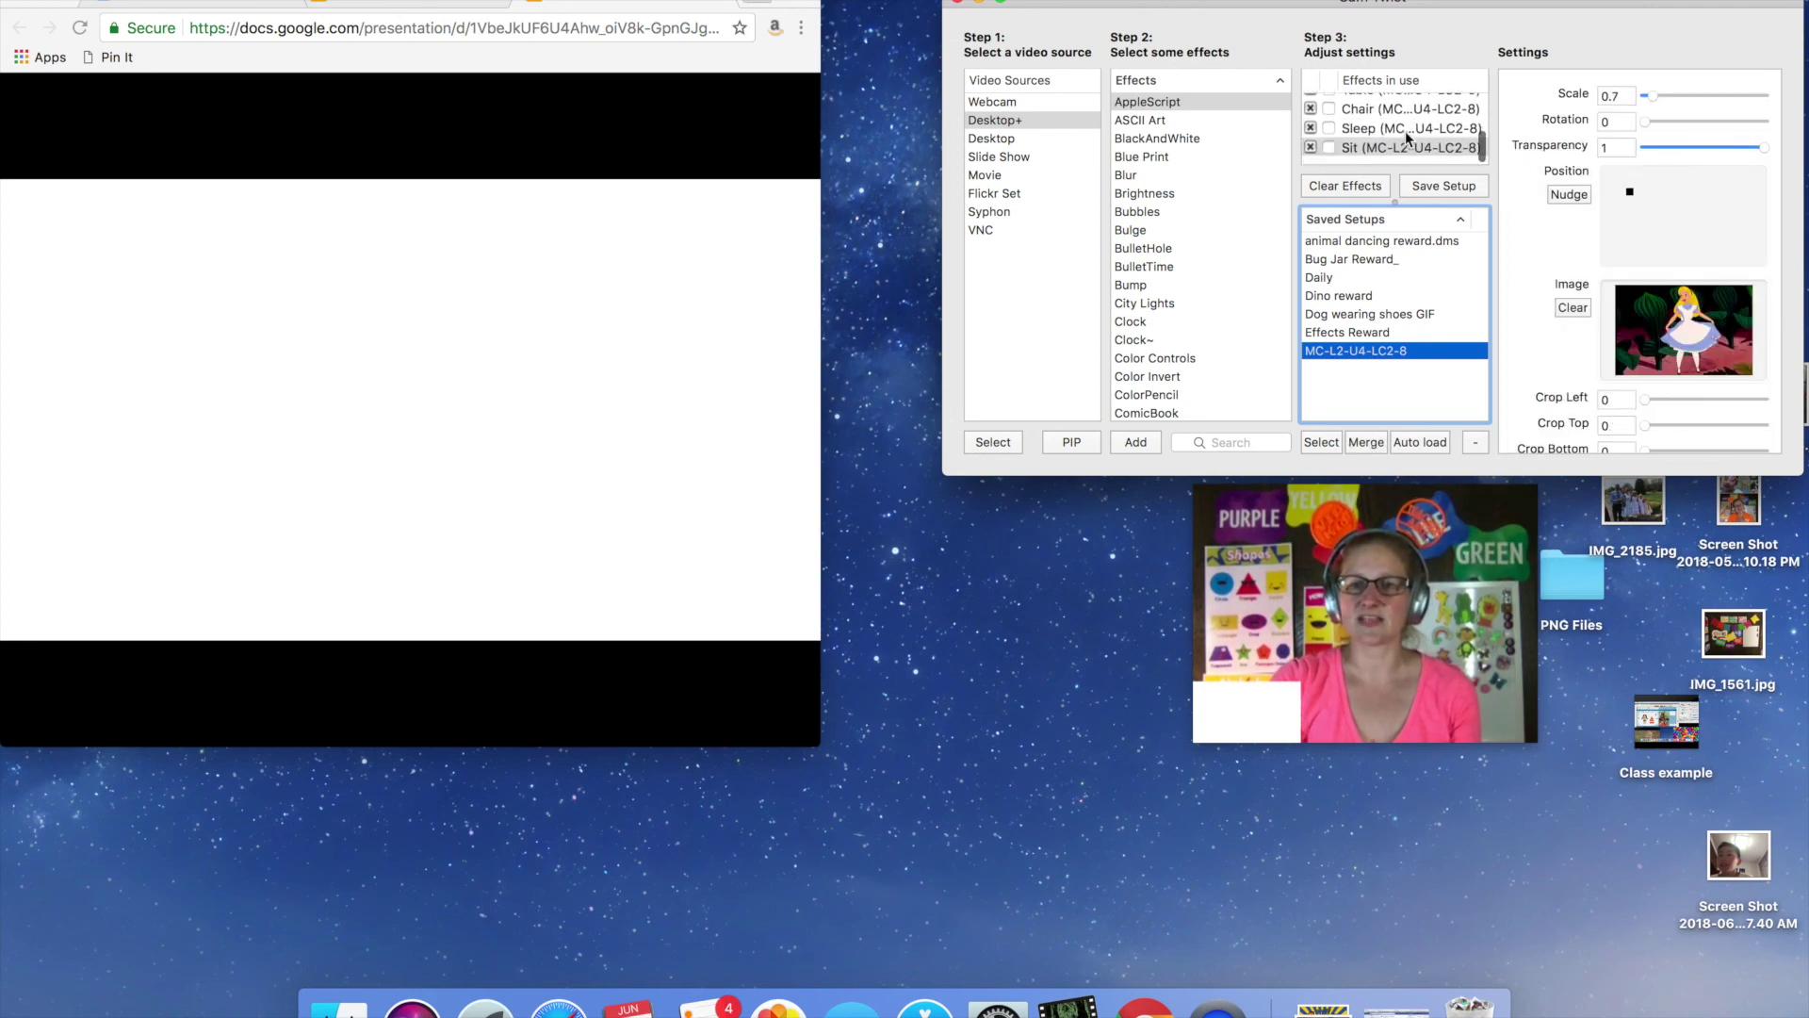
pyautogui.scroll(5, 1405, 132)
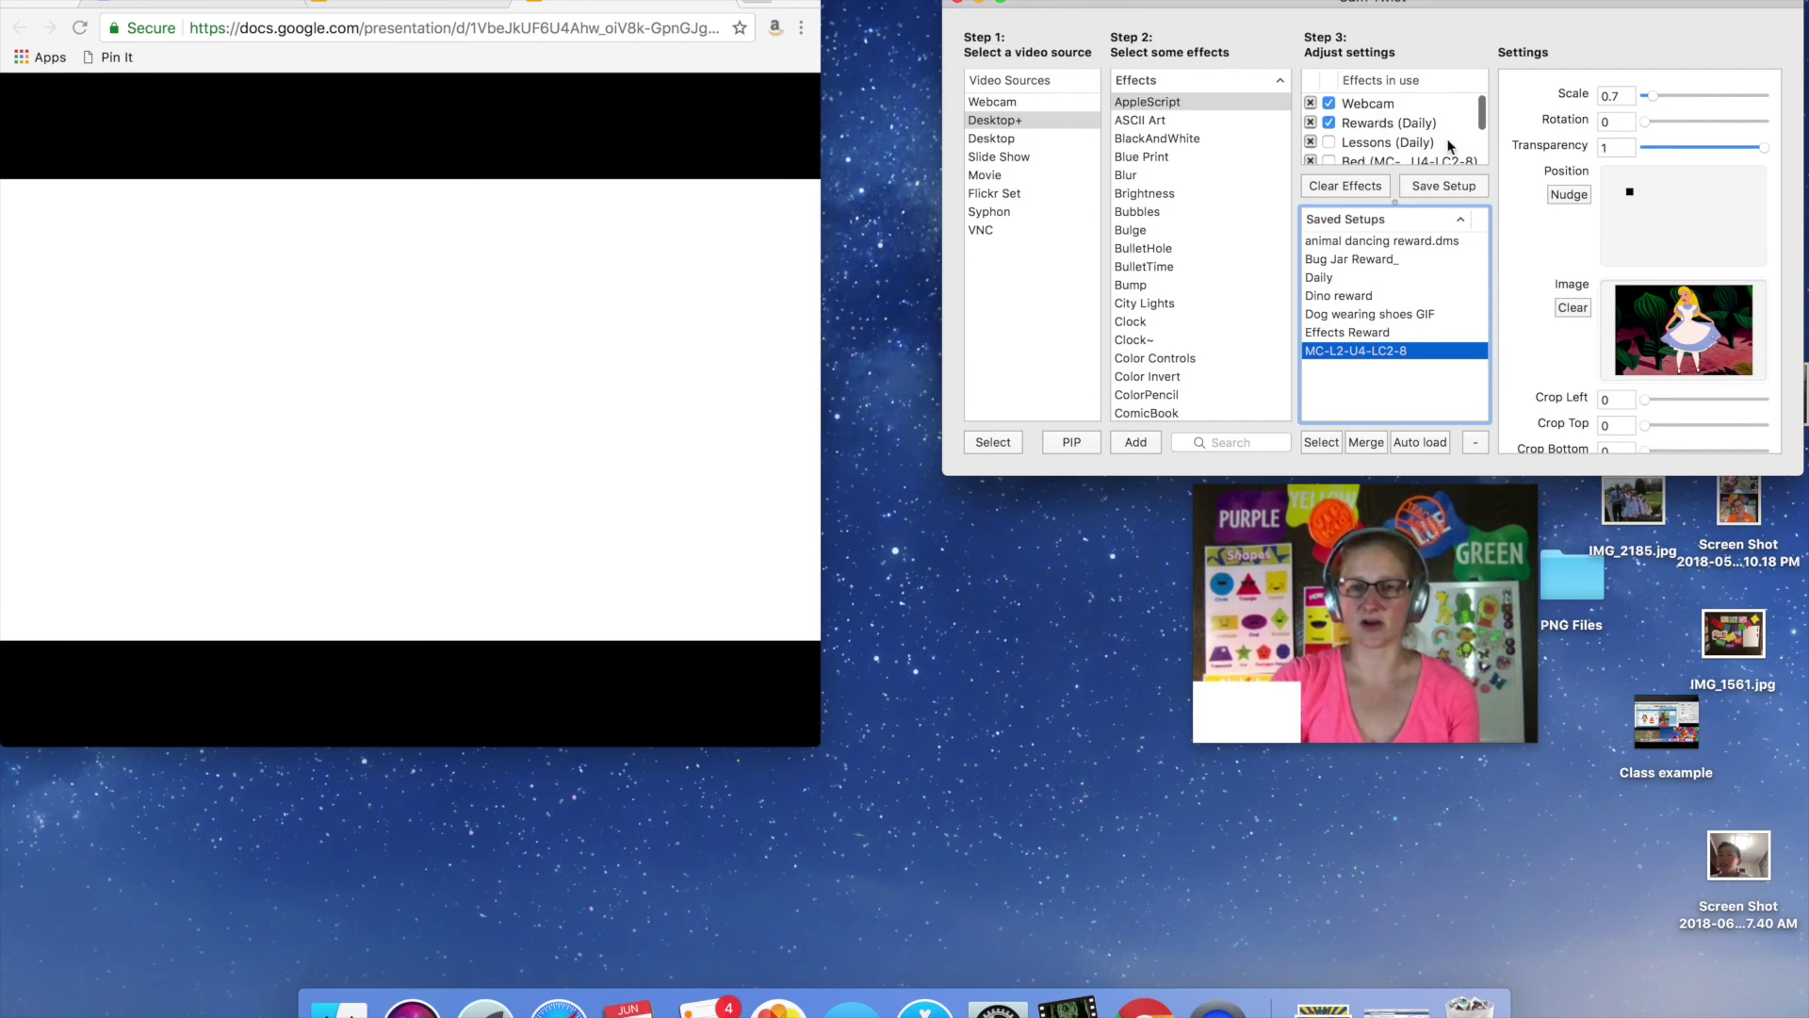
pyautogui.scroll(-5, 1426, 132)
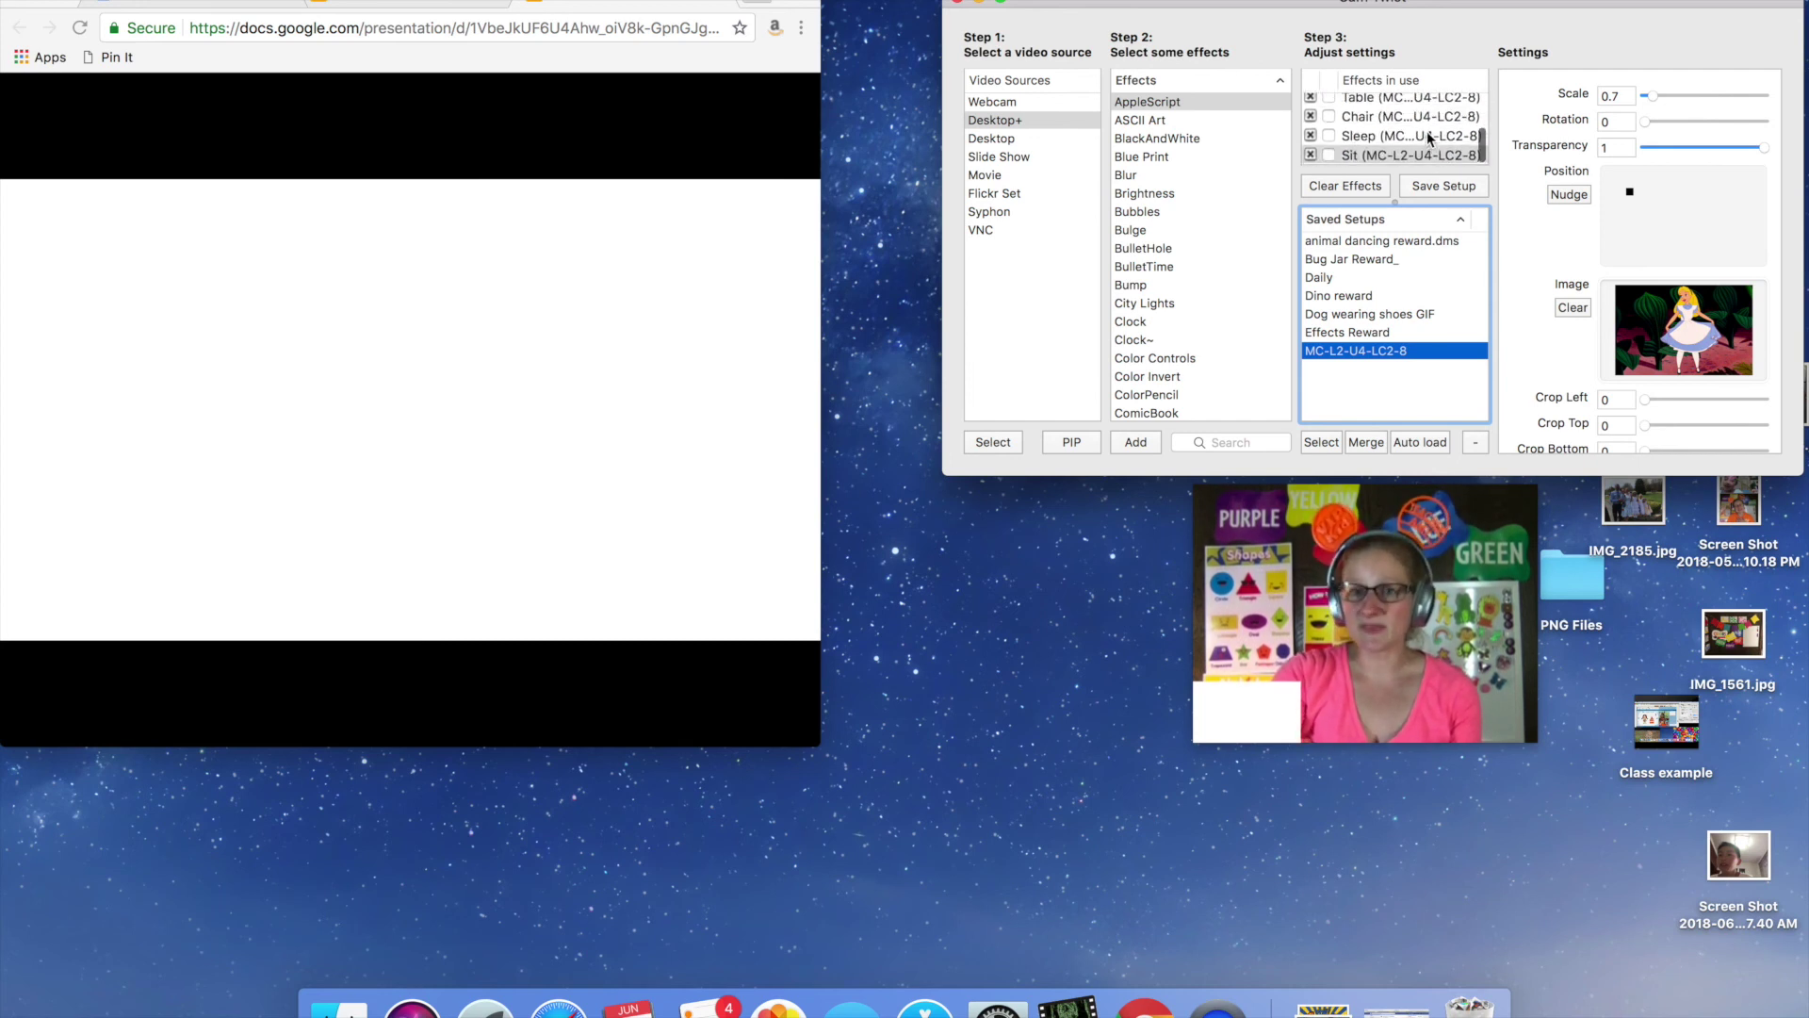
pyautogui.scroll(5, 1434, 142)
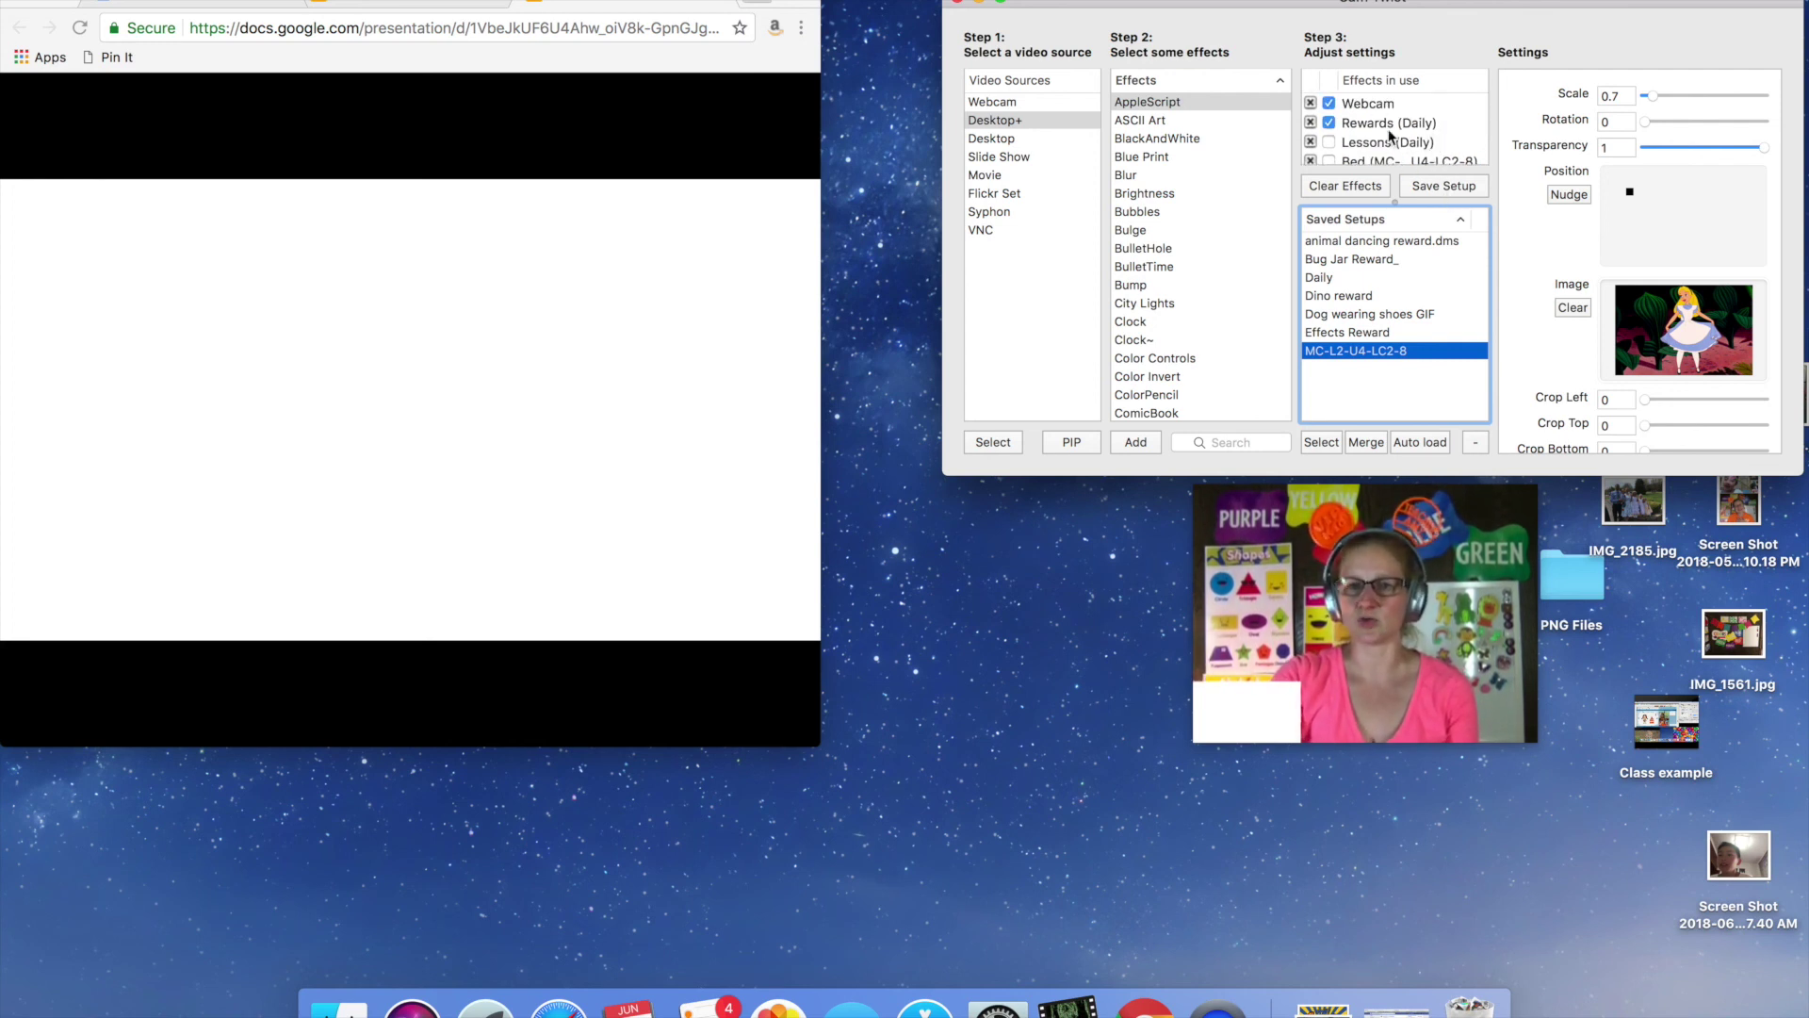
pyautogui.scroll(-5, 1416, 135)
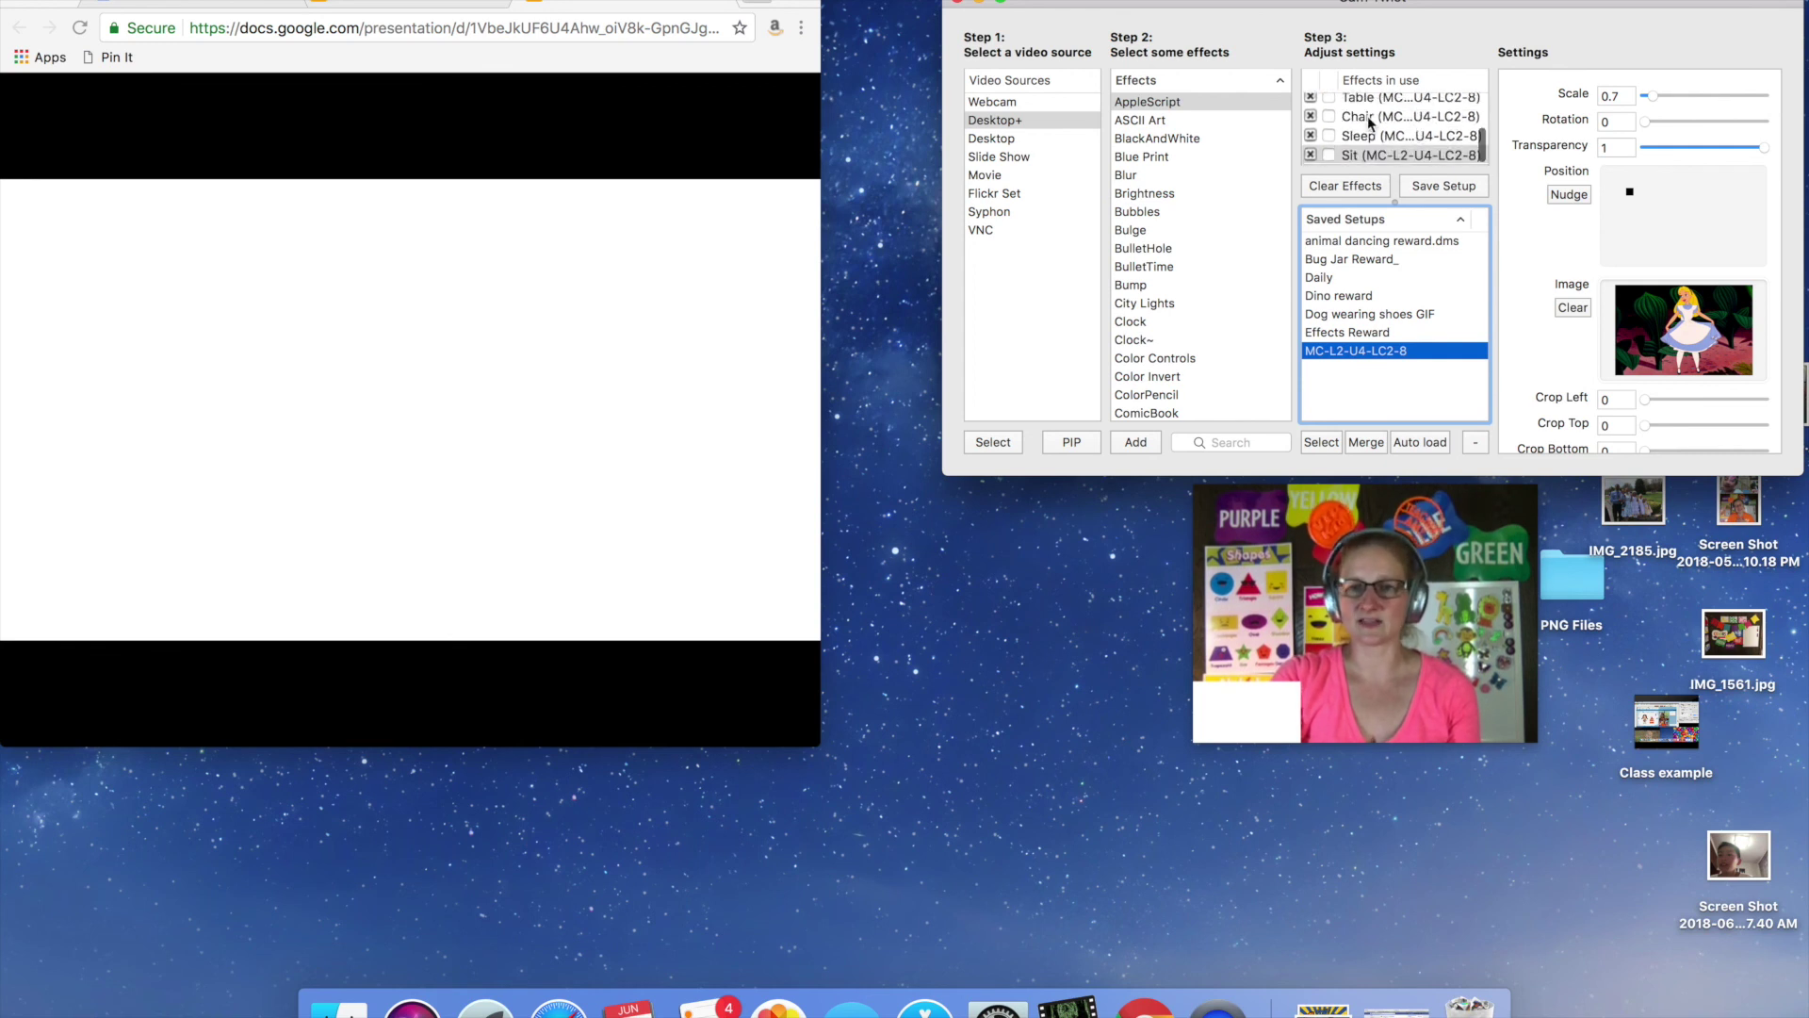
pyautogui.scroll(5, 1389, 119)
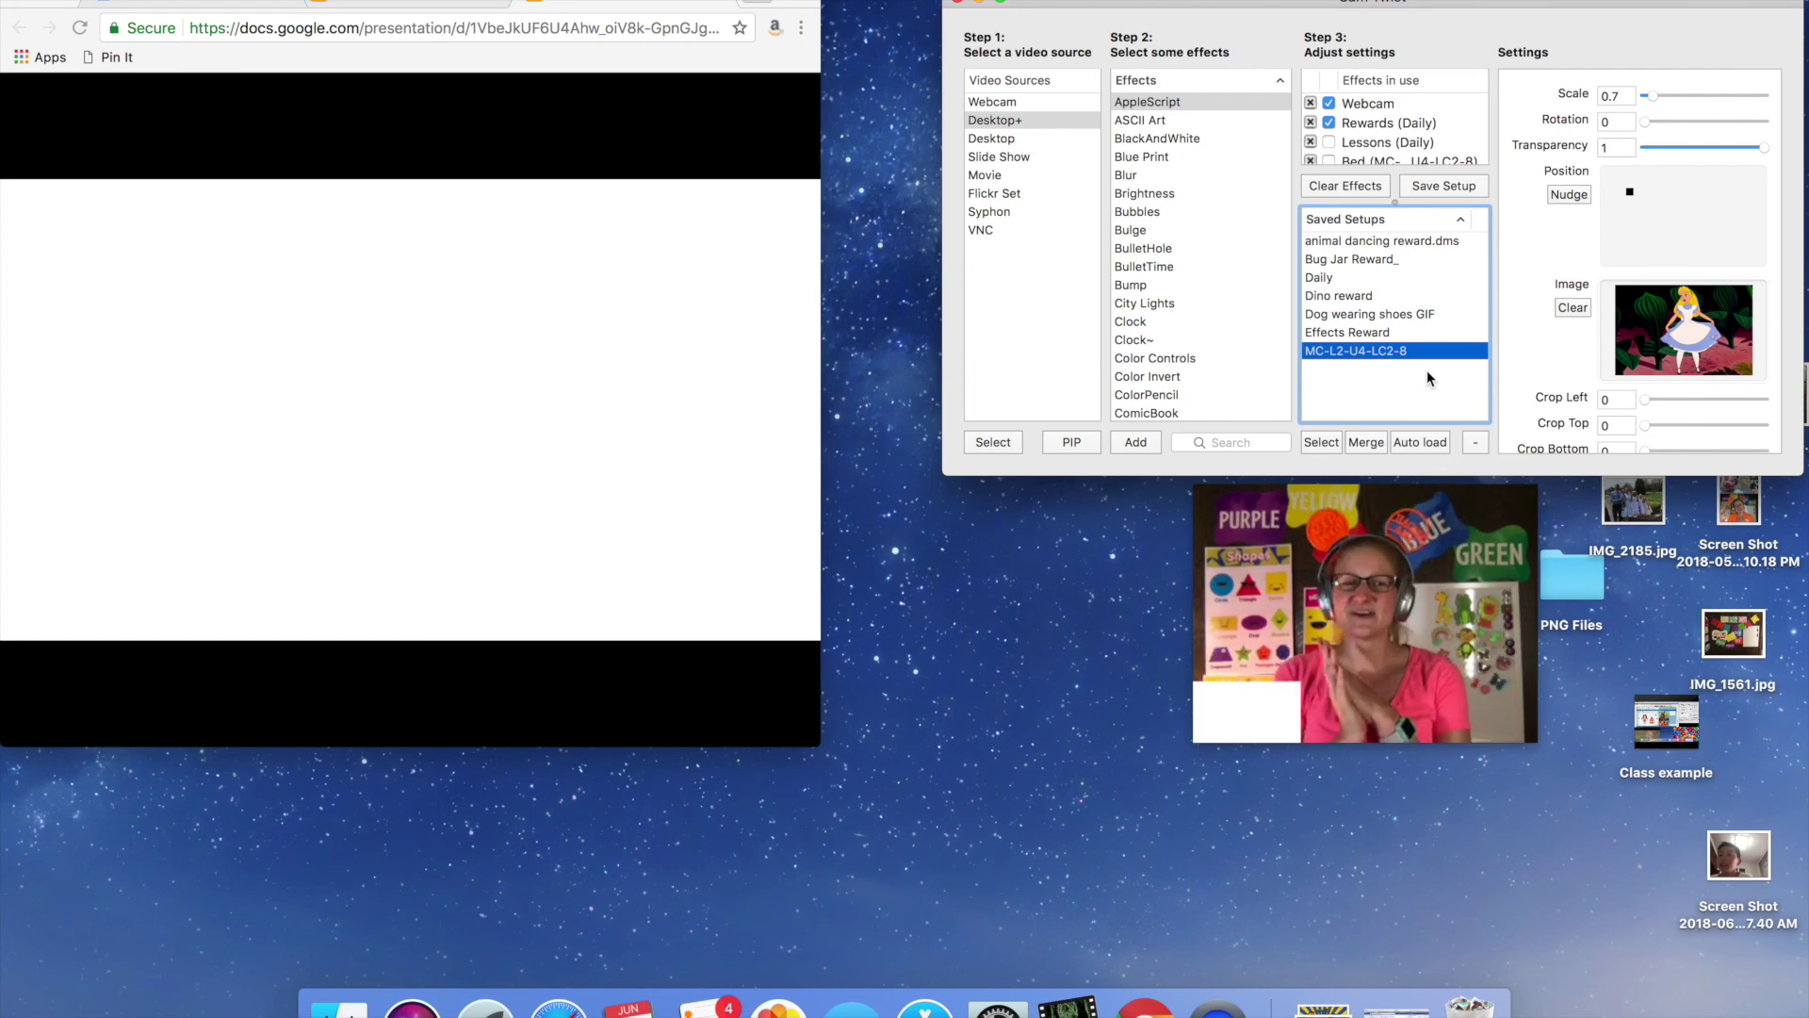
# - Bookmark the Blank Rewards presentation page as 'Blank Rewards - Google Slides' via Chrome's menu
pyautogui.click(802, 30)
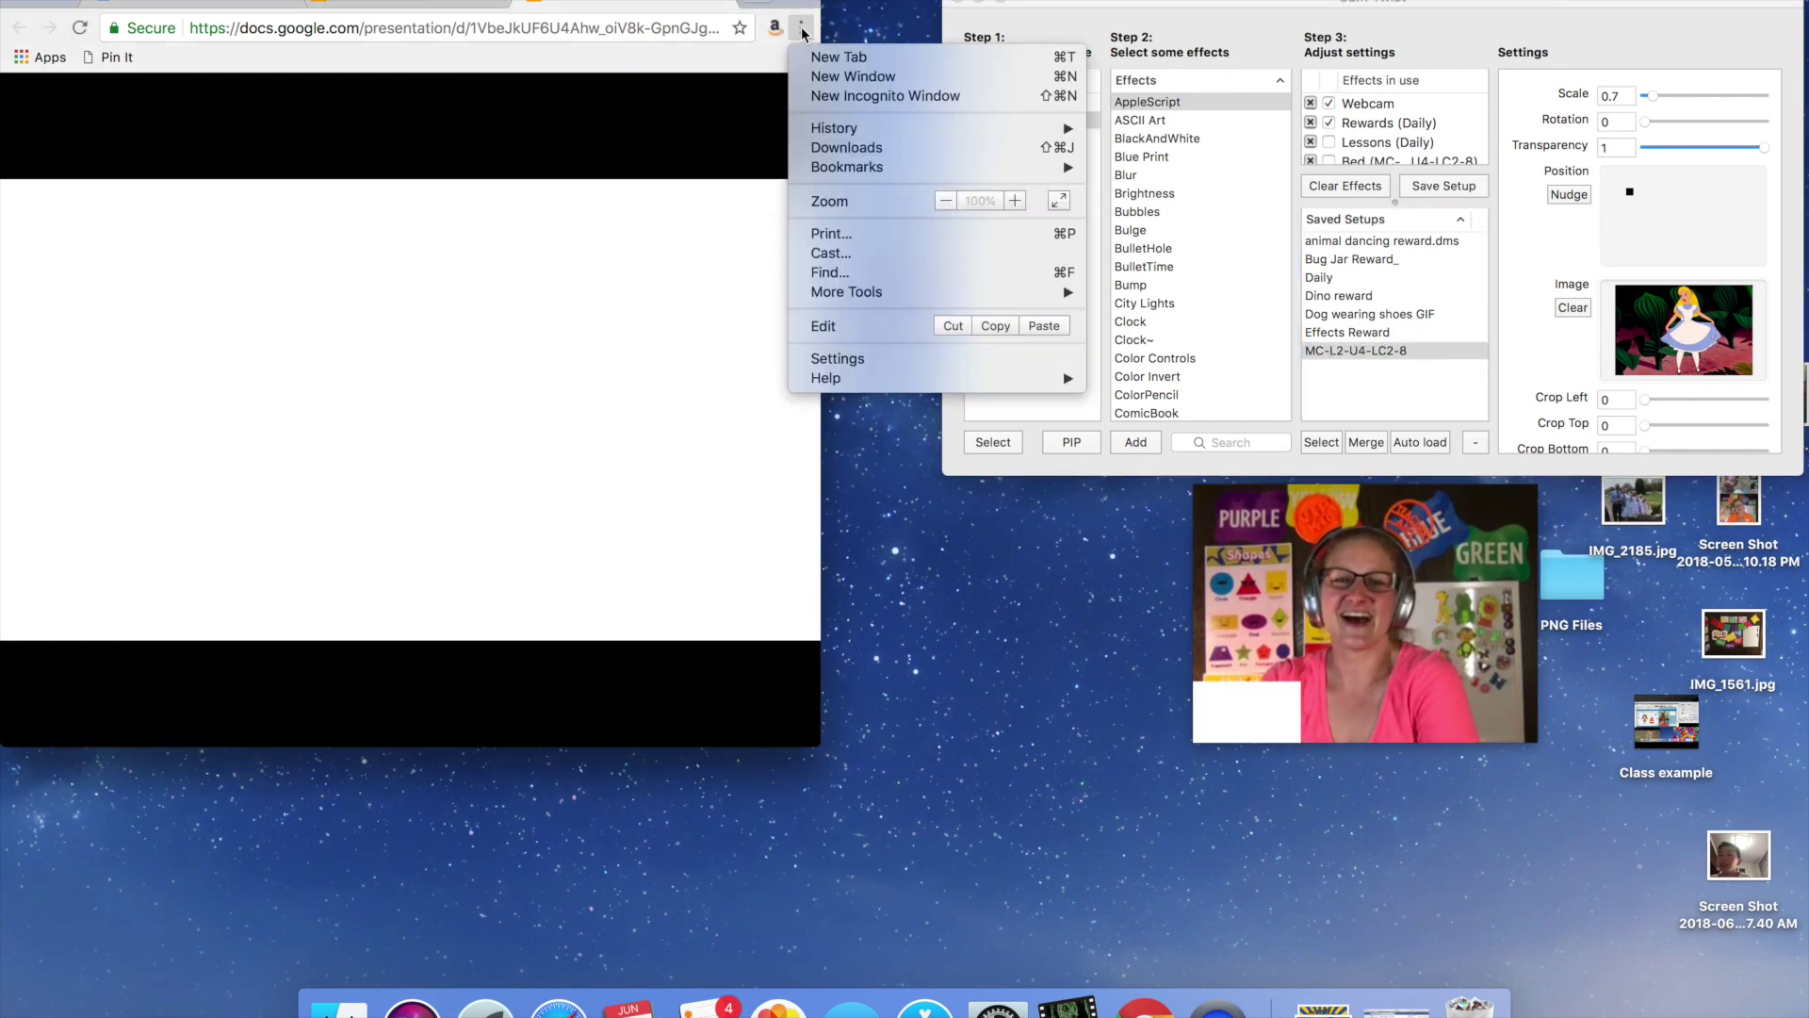
pyautogui.moveTo(868, 174)
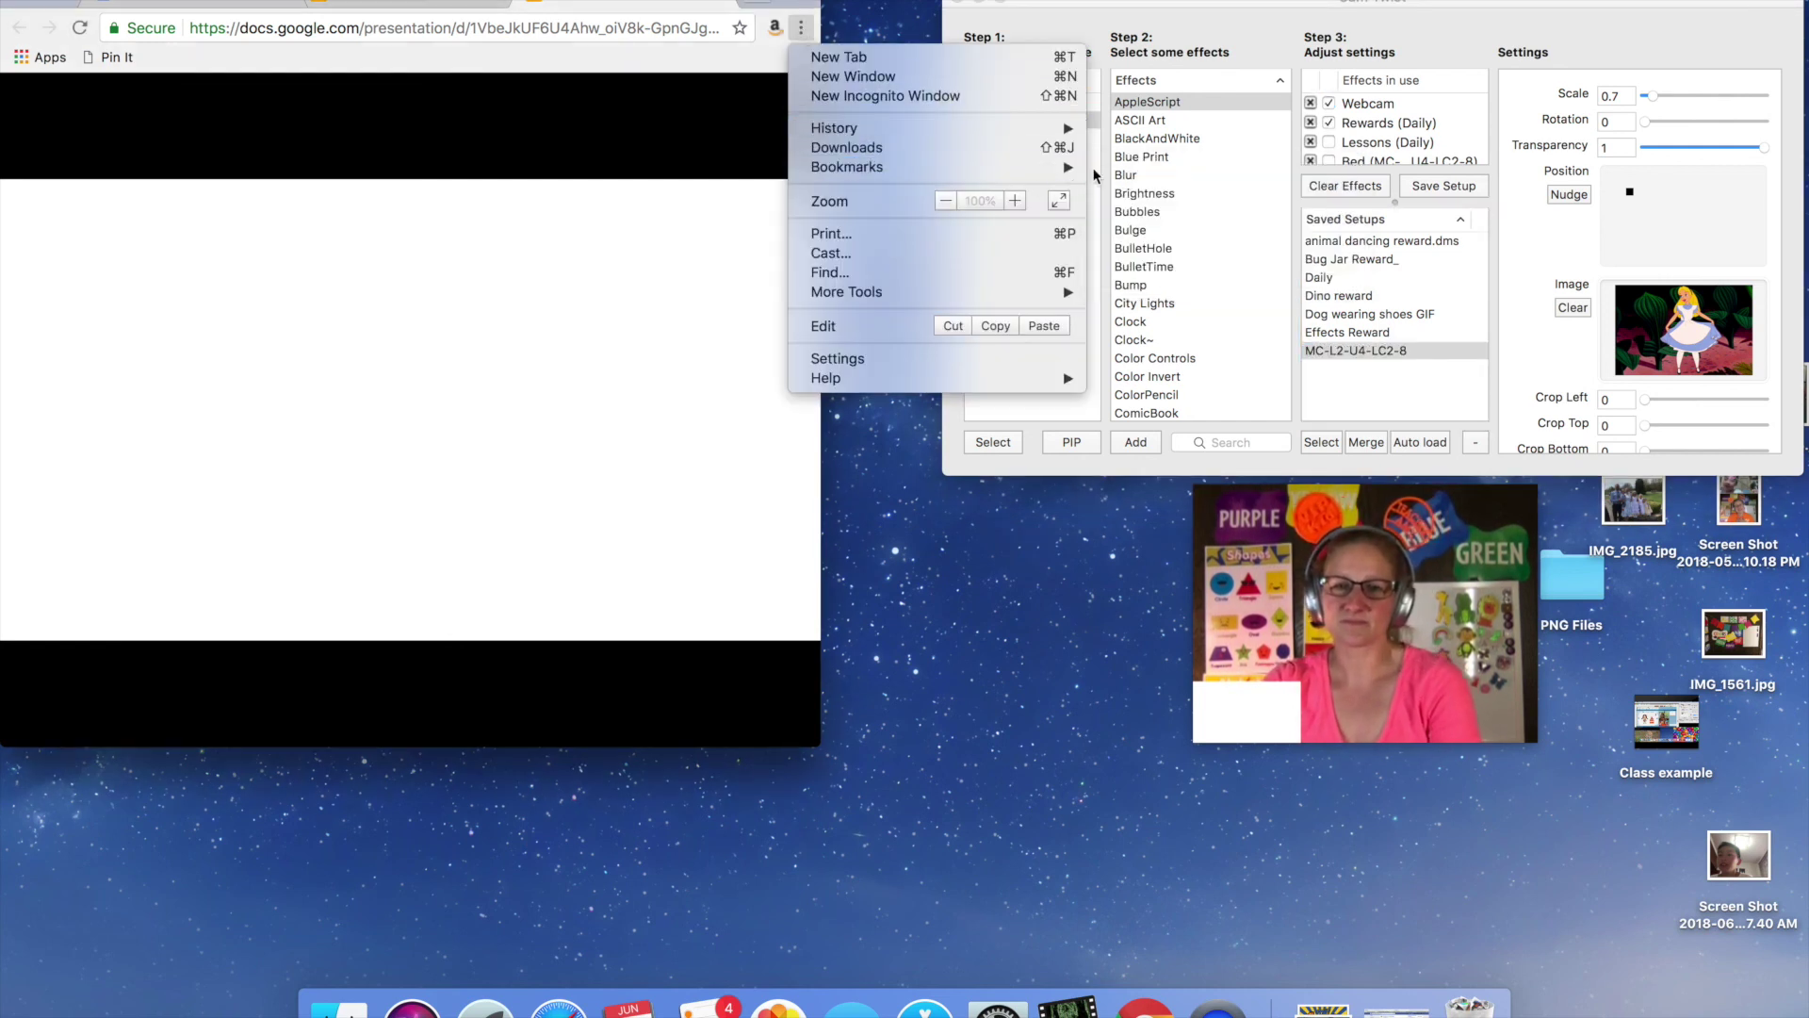
pyautogui.click(1129, 165)
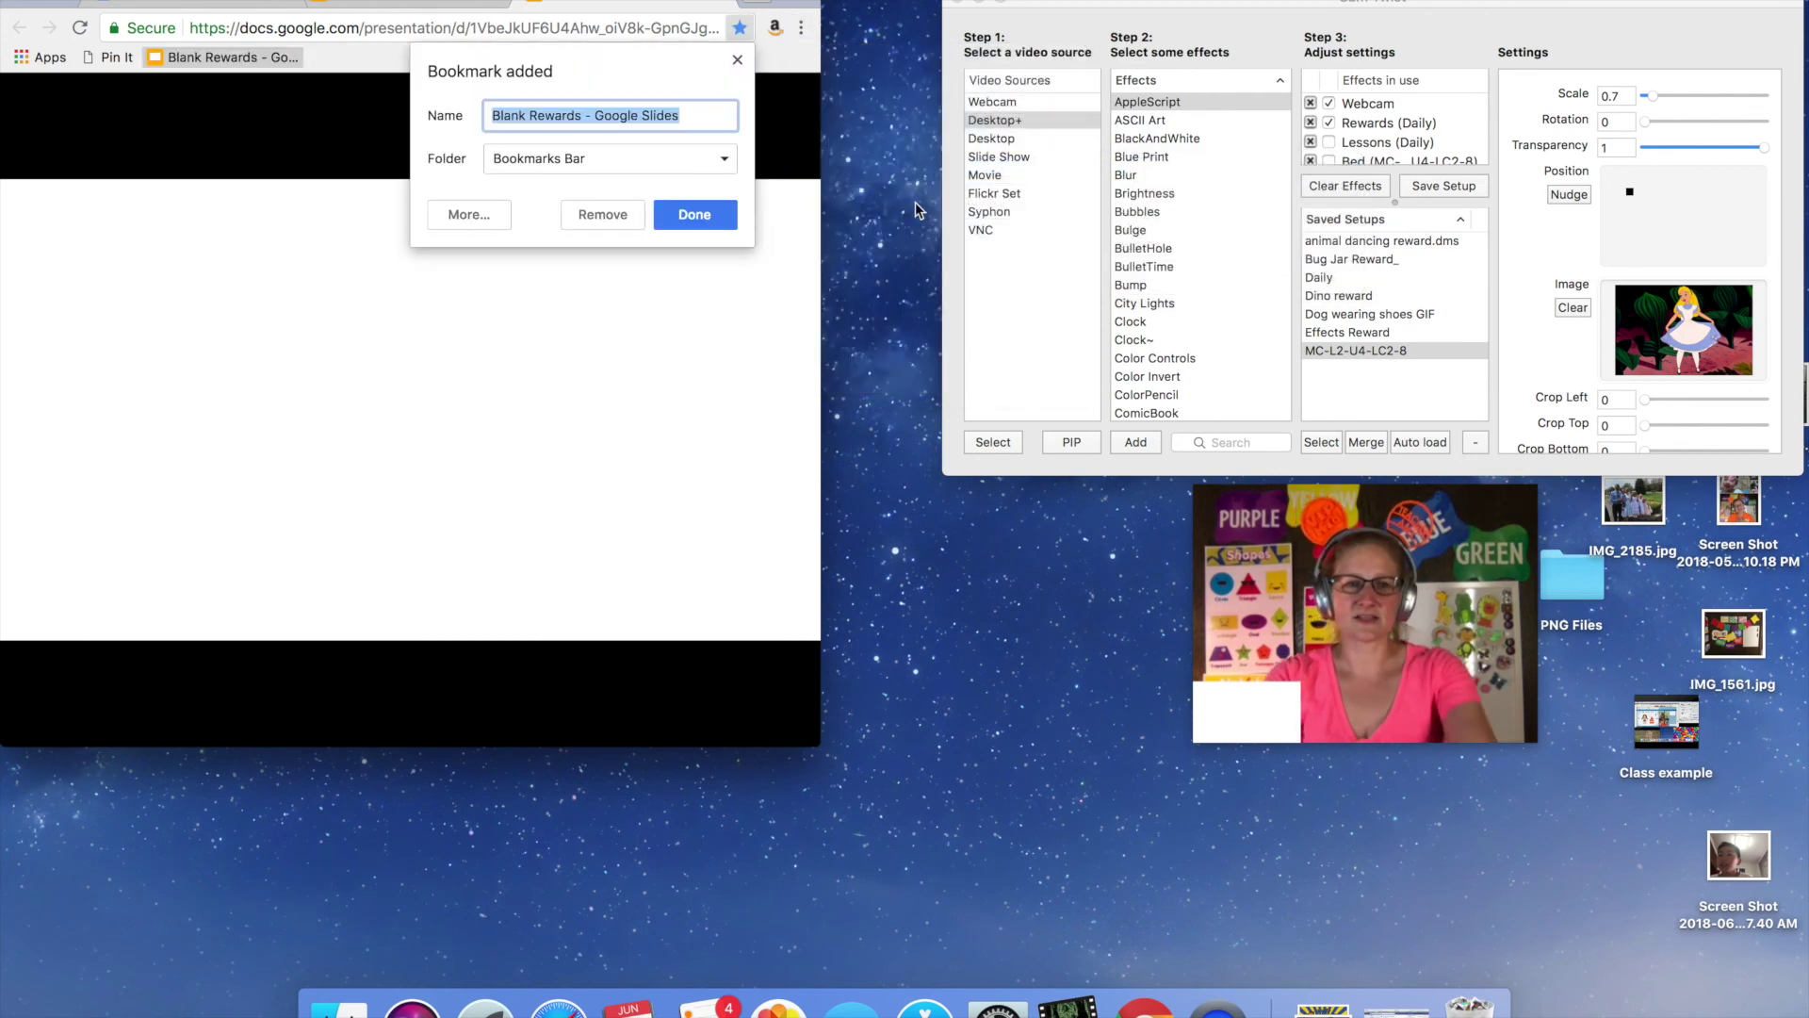
pyautogui.click(695, 215)
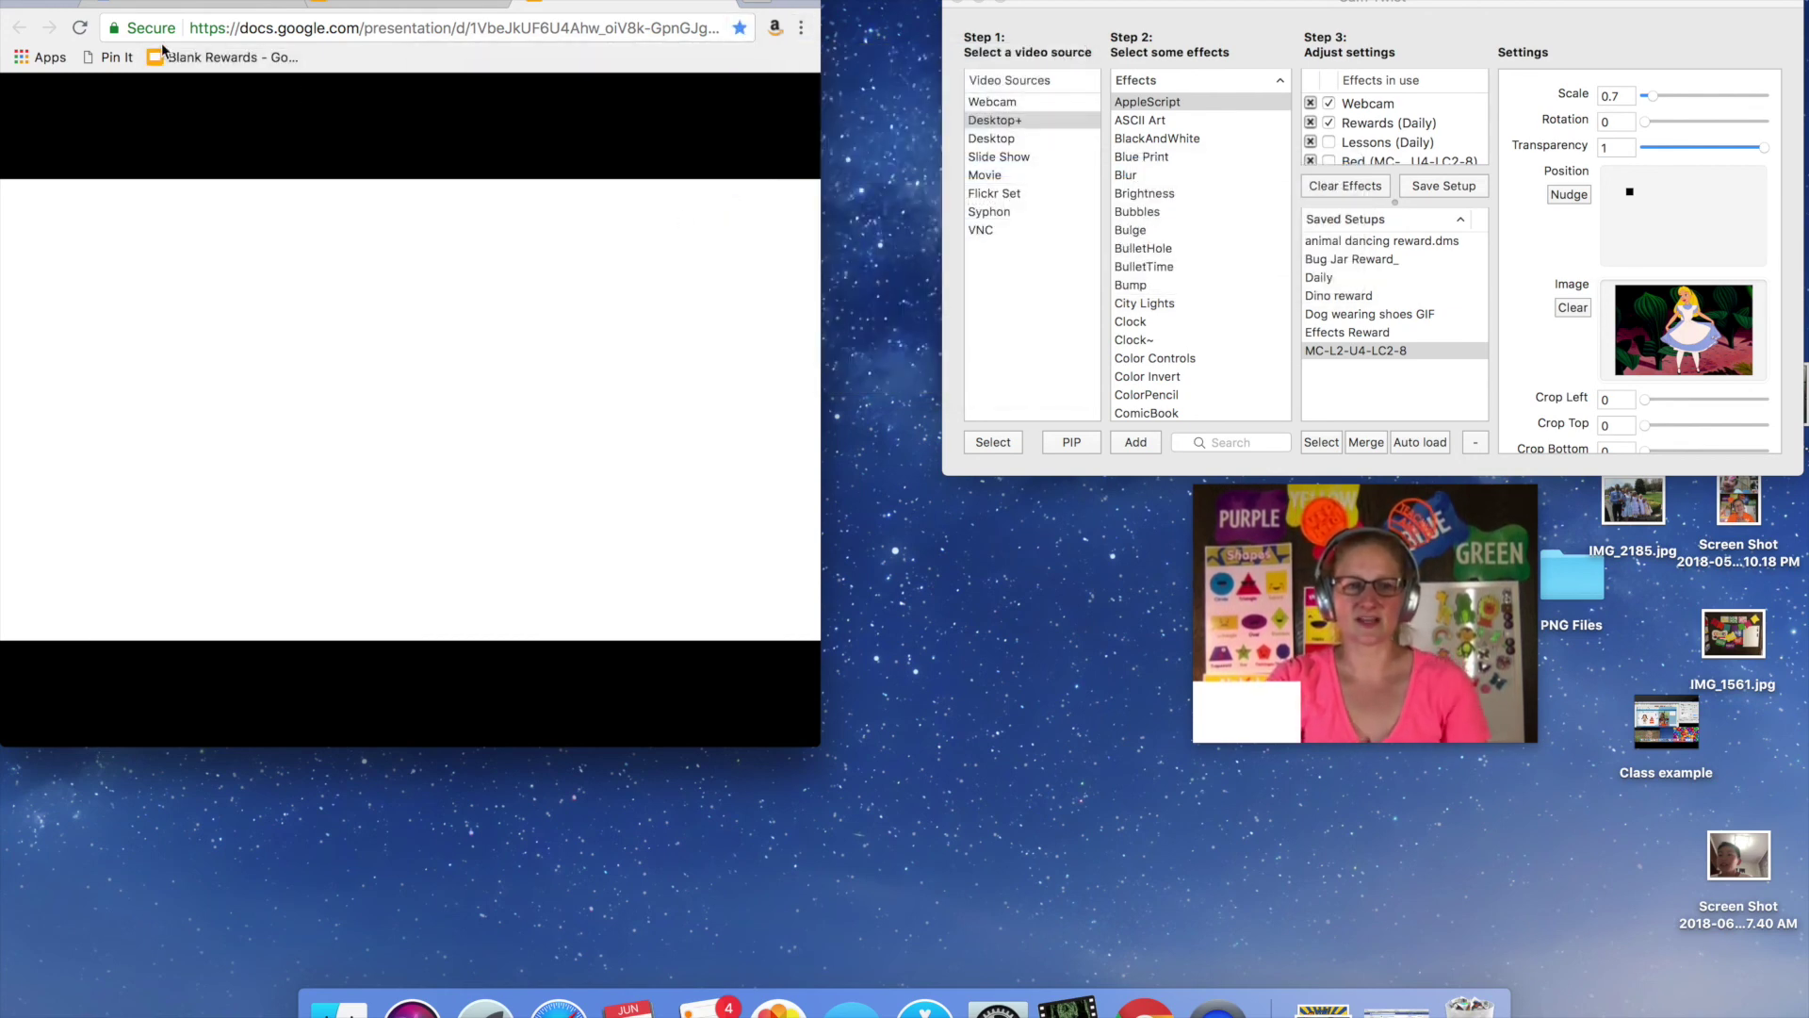